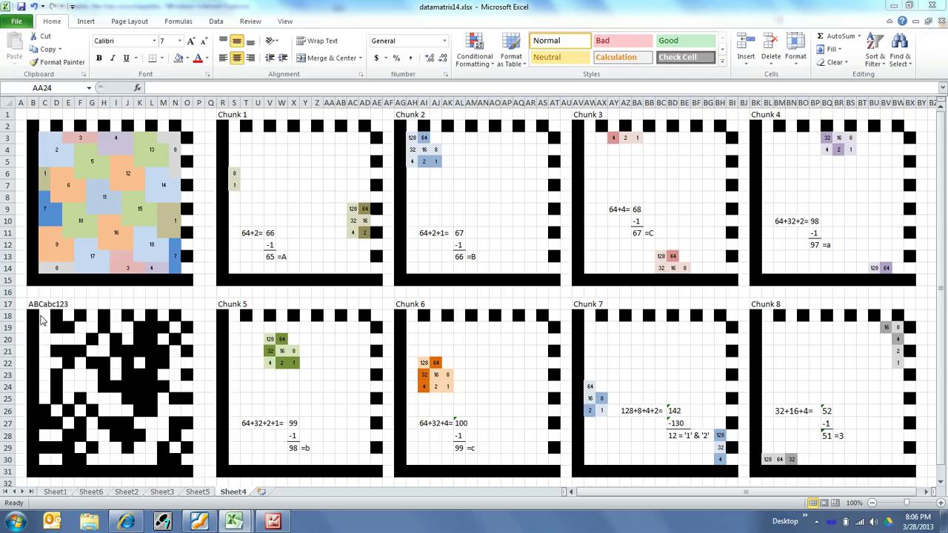
Step: Highlight the symbol and chunk layout, pointing out Chunk 1's minus-one step and its 65 for A
left_click_drag(175, 466, 37, 325)
left_click(104, 304)
left_click_drag(34, 127, 202, 278)
left_click(258, 246)
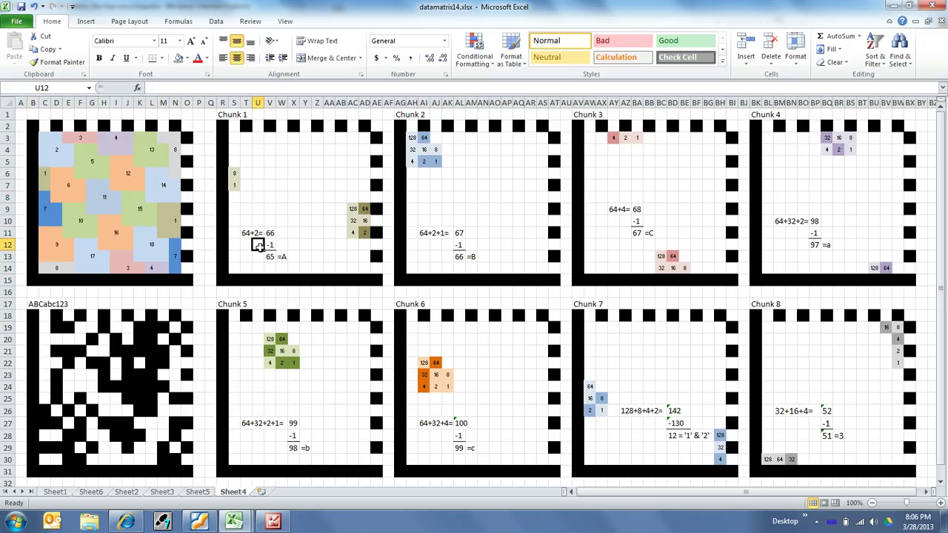
left_click_drag(232, 163, 252, 199)
left_click(293, 220)
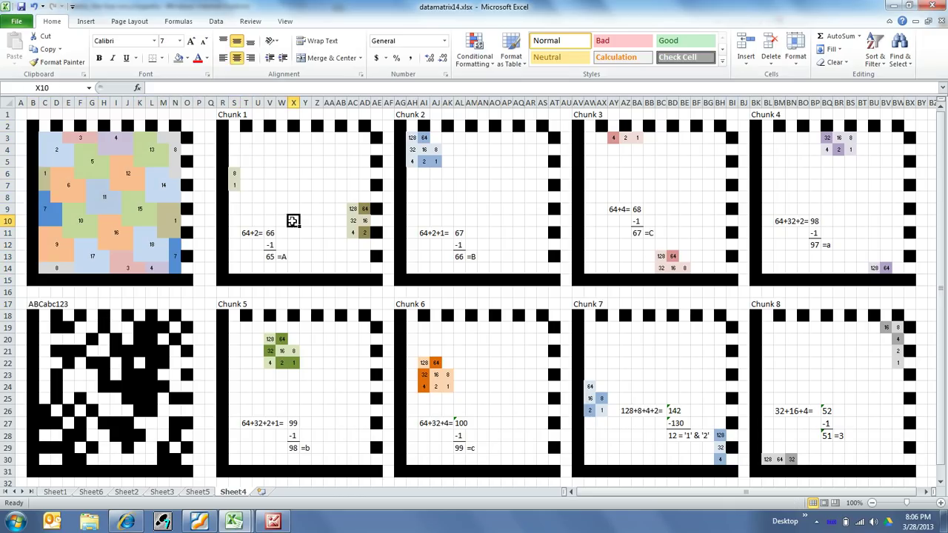
left_click(268, 256)
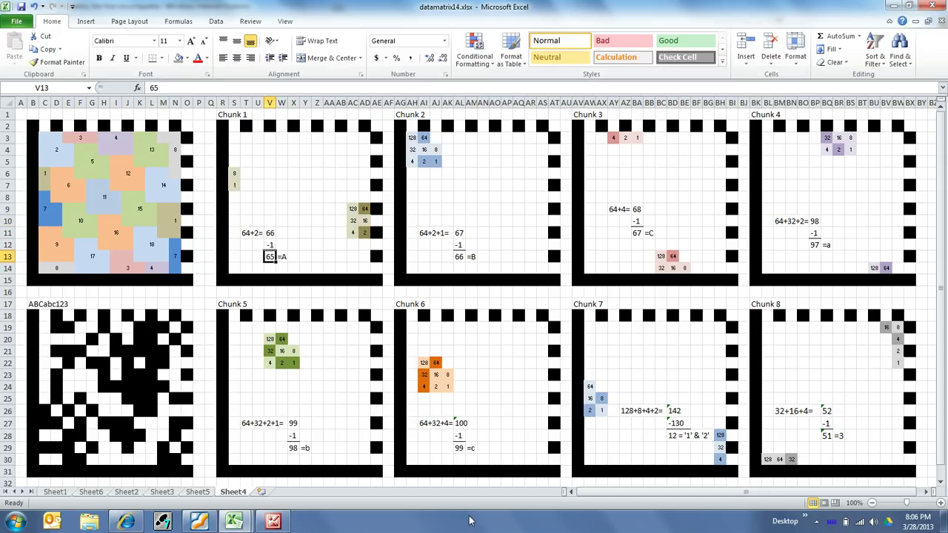
Step: Point out Chunk 7's 12 meaning digits 1 and 2, then highlight the numbered placement grid
left_click_drag(674, 437, 701, 438)
left_click(683, 387)
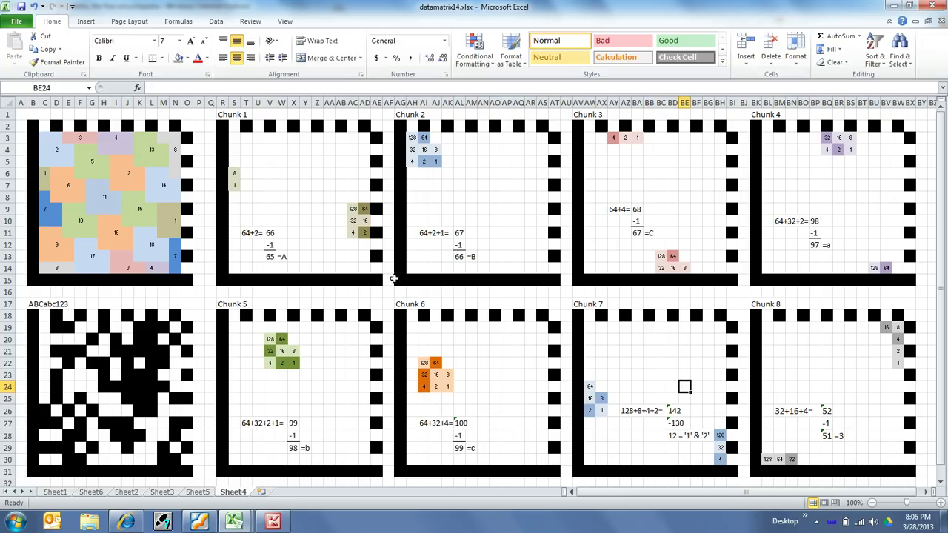
left_click_drag(44, 137, 179, 271)
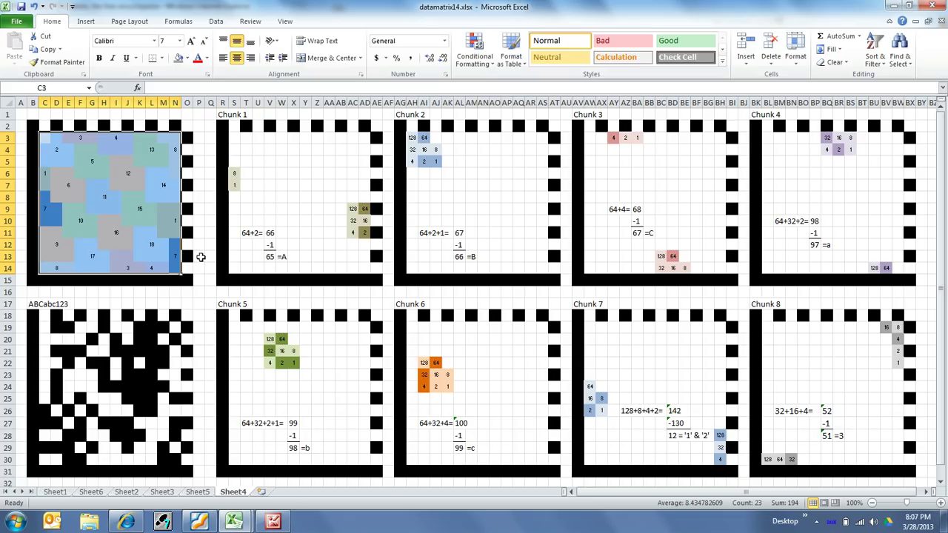
left_click(197, 257)
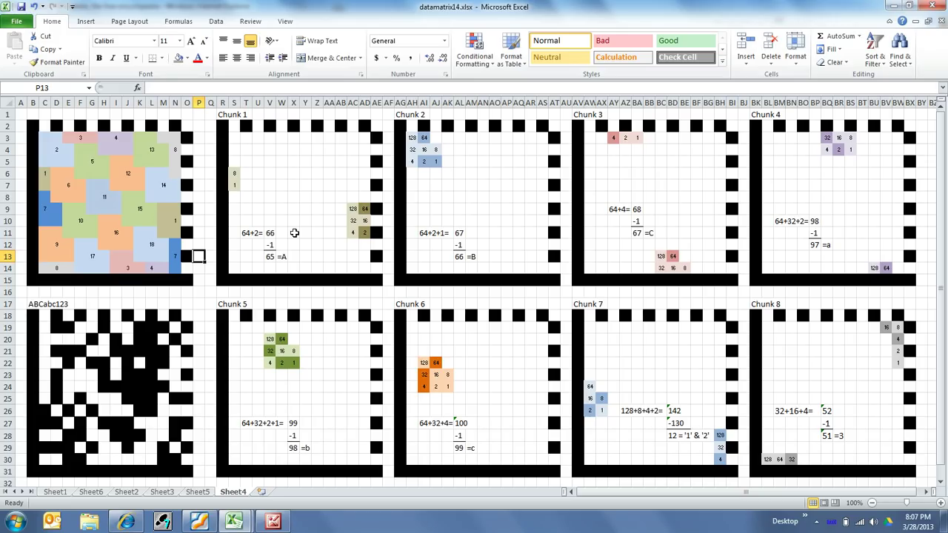
Step: On Sheet1, highlight the Data Matrix encoding ABCabc123, step along its top row, then show Sheet6
left_click(55, 492)
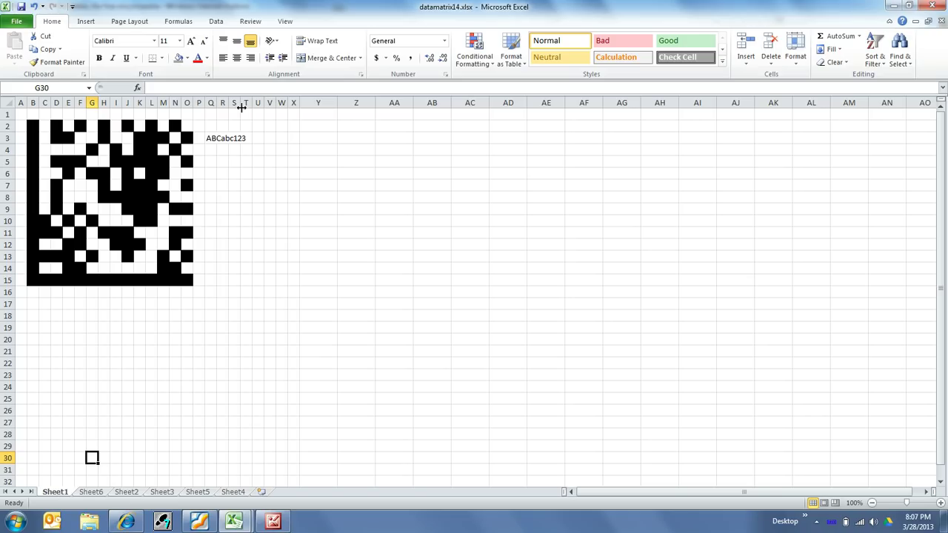
left_click(211, 137)
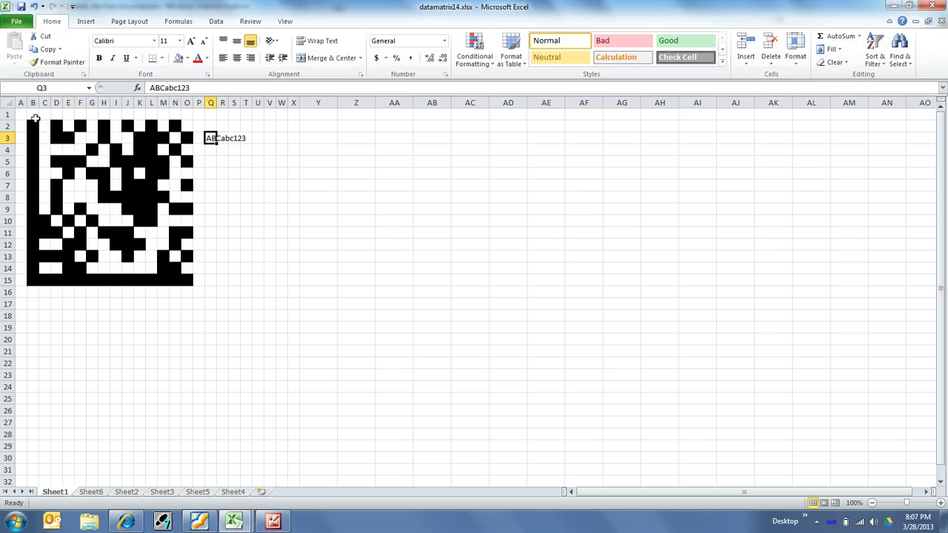
left_click_drag(33, 126, 189, 280)
left_click(241, 207)
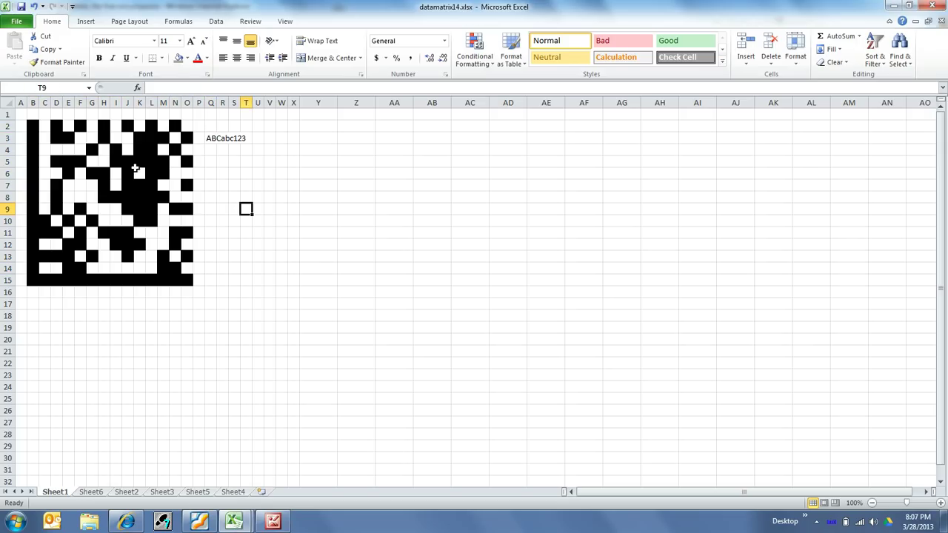
left_click(32, 125)
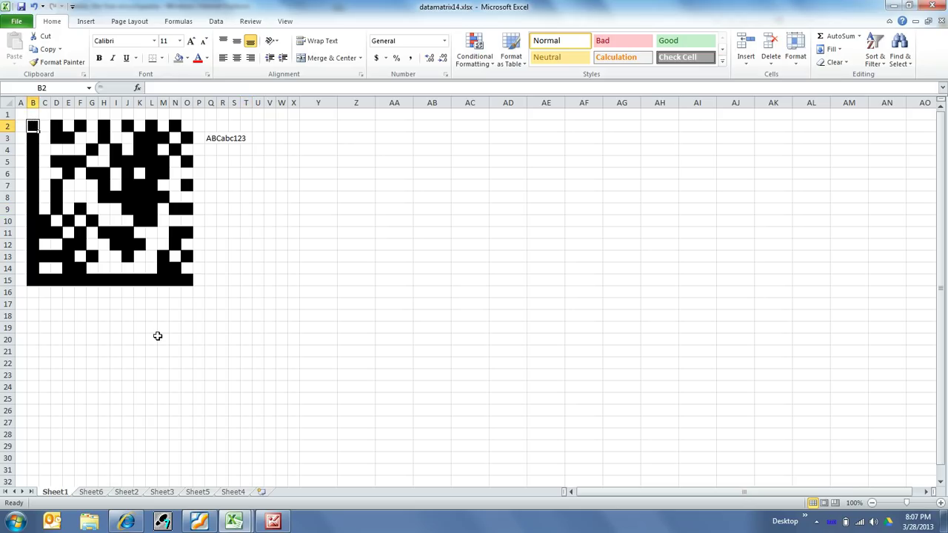
key("Right")
key("Right")
key("Right")
key("Right")
key("Right")
key("Right")
key("Right")
key("Right")
key("Right")
key("Right")
key("Right")
key("Right")
key("Right")
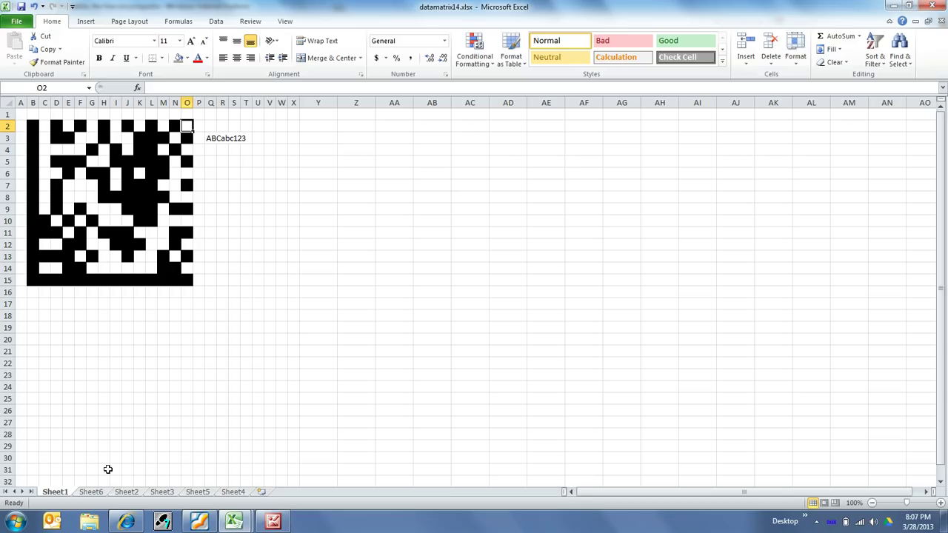
left_click(91, 492)
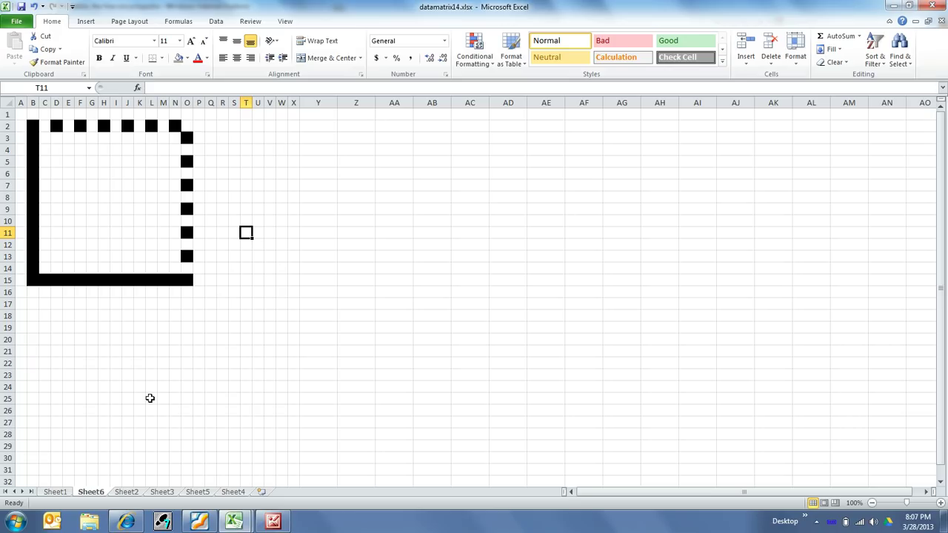
Step: On Sheet2, shrink the font of the first coloured block C3:E5 to size 7
left_click(128, 493)
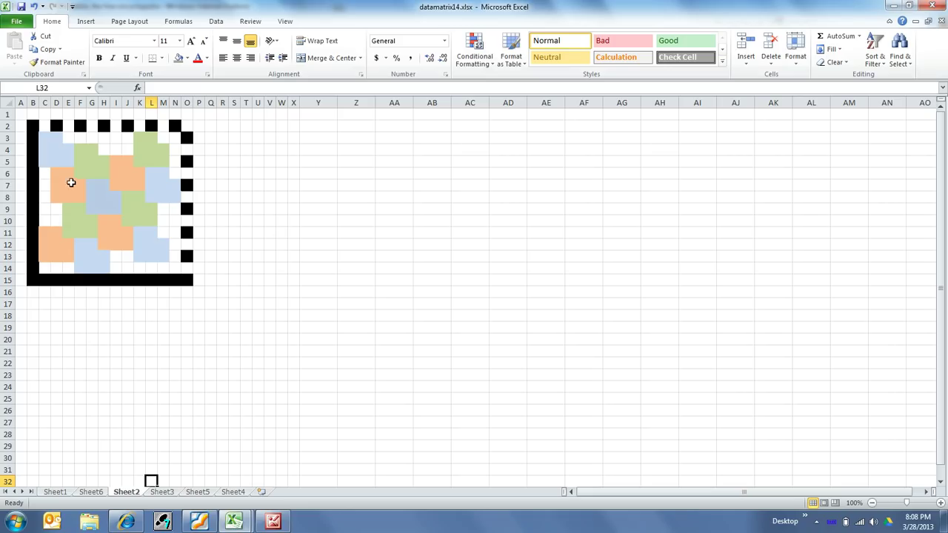
left_click_drag(42, 136, 68, 158)
left_click(179, 42)
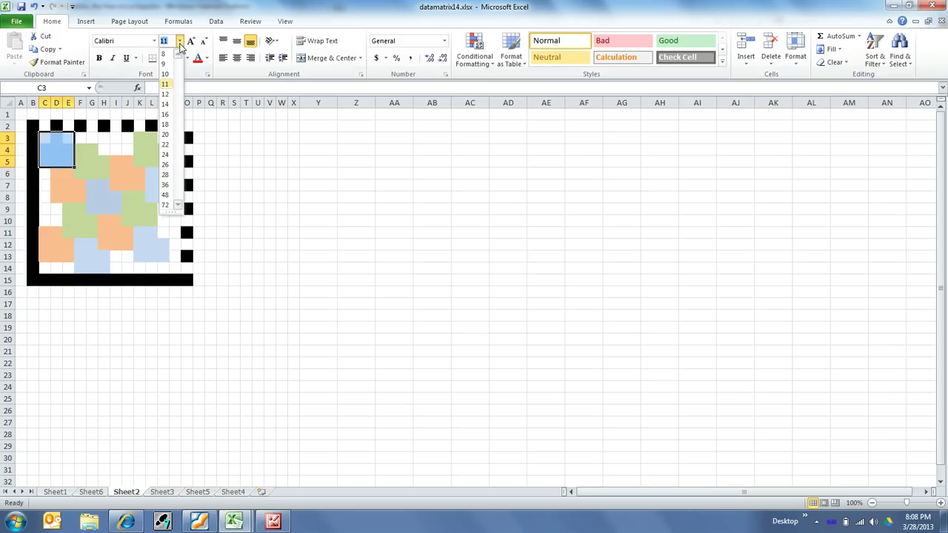
left_click(204, 42)
left_click(205, 42)
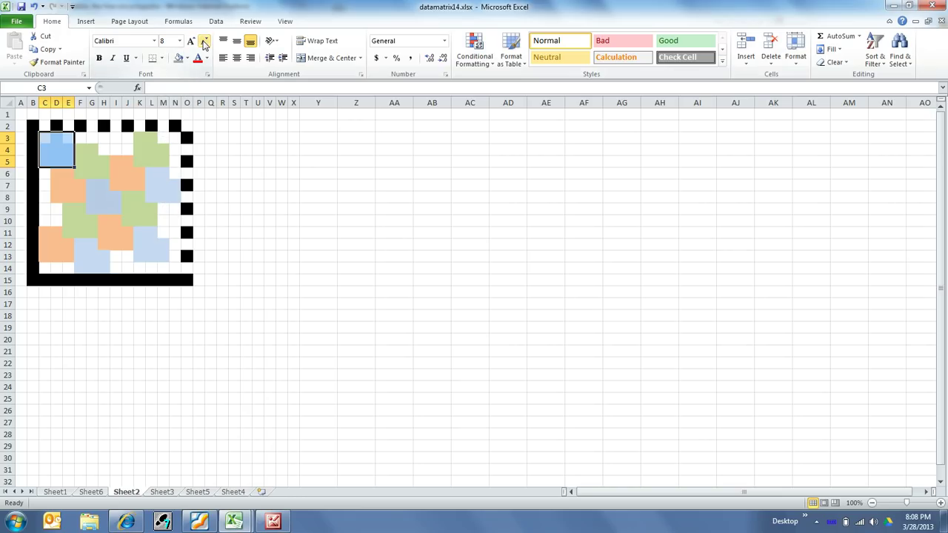
left_click(204, 42)
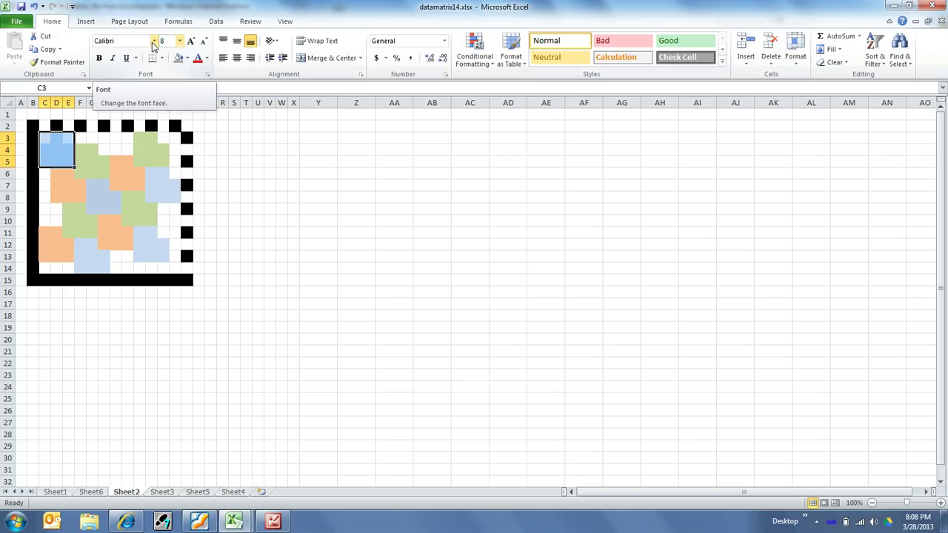
left_click(247, 117)
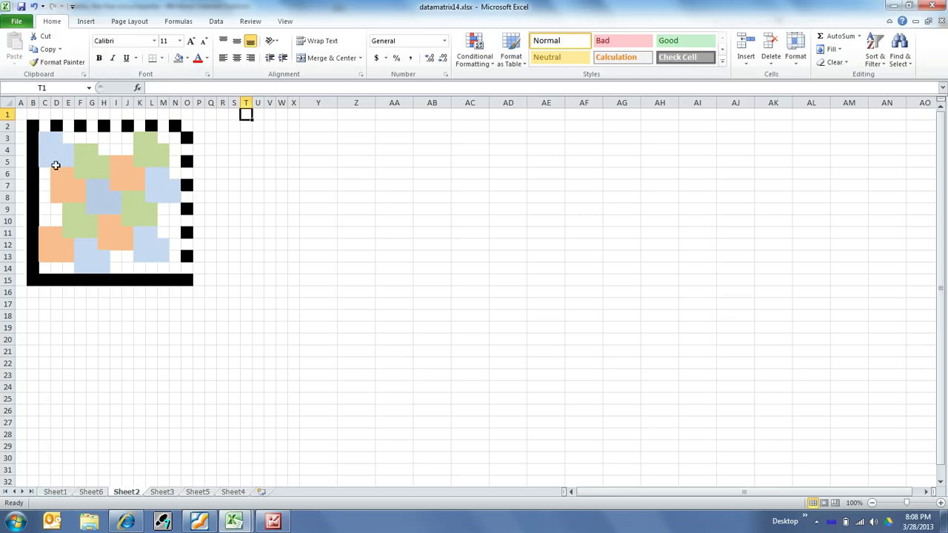
Step: Enter the bit weights 128, 64, 32 and 16 into block C3:E5, starting at C3
left_click(44, 140)
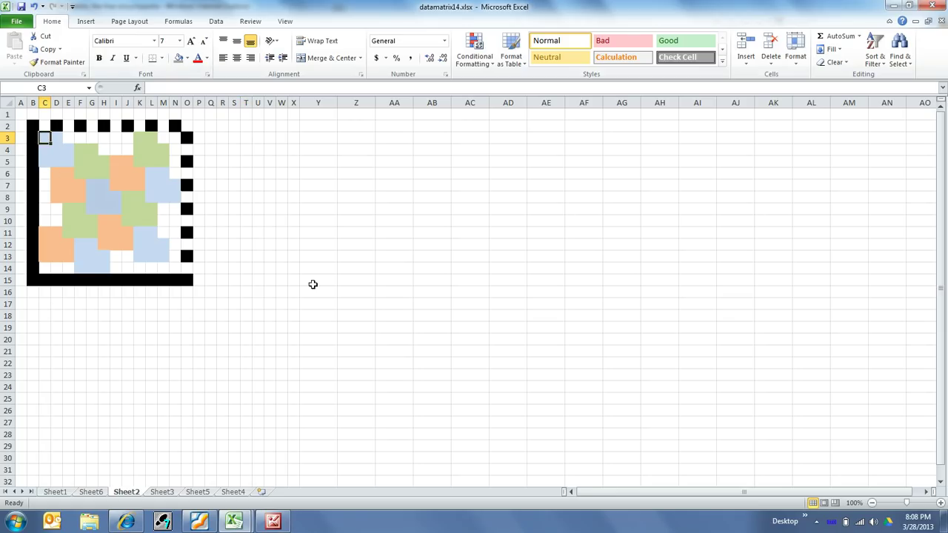
type("128")
key("Tab")
type("64")
key("Return")
type("32")
key("Tab")
type("16")
key("Tab")
Step: Enter the remaining weights 8, 4, 2 and 1, finishing in cell E5
type("8")
key("Down")
key("Left")
key("Left")
type("4")
key("Tab")
type("2")
key("Tab")
type("1")
key("Return")
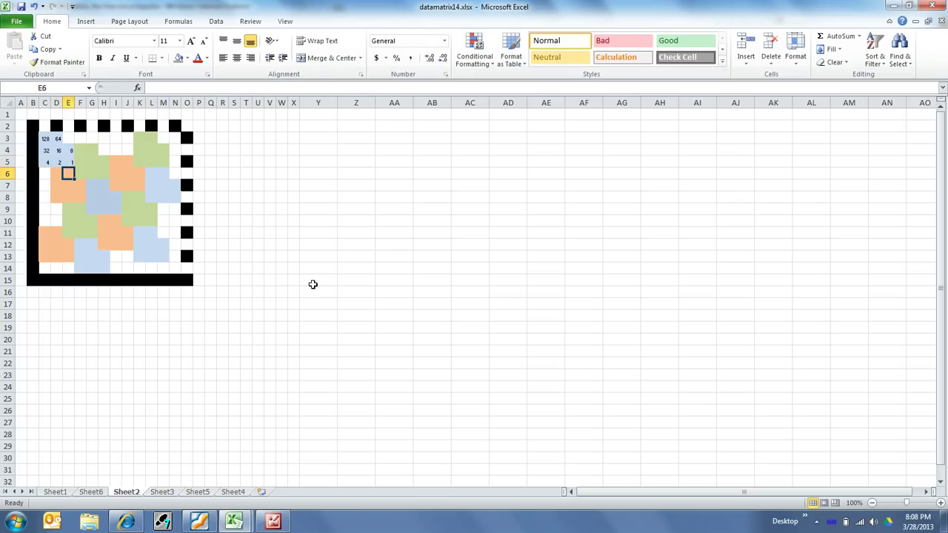
Step: Move through the block's cells, tracing the weights from 1 back to 128
key("Up")
key("Up")
key("Left")
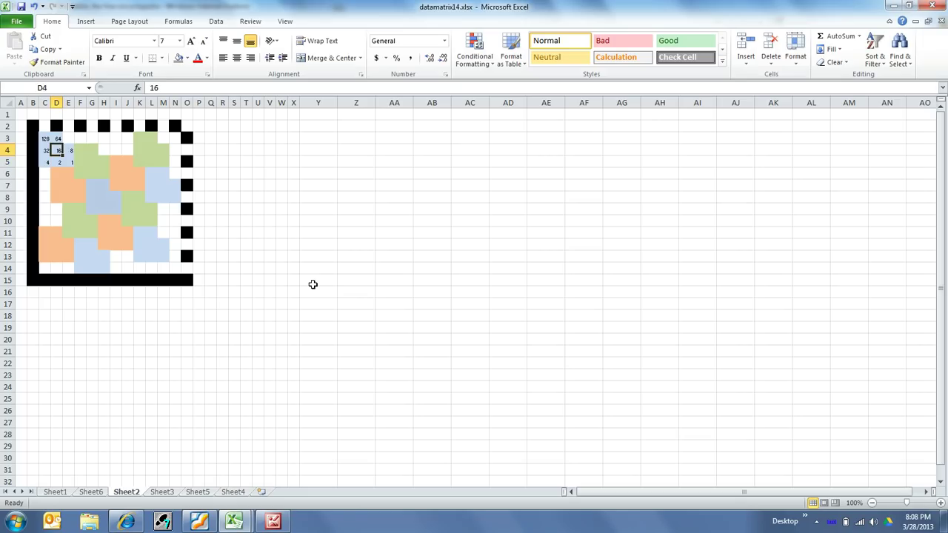
key("Up")
key("Right")
key("Down")
key("Down")
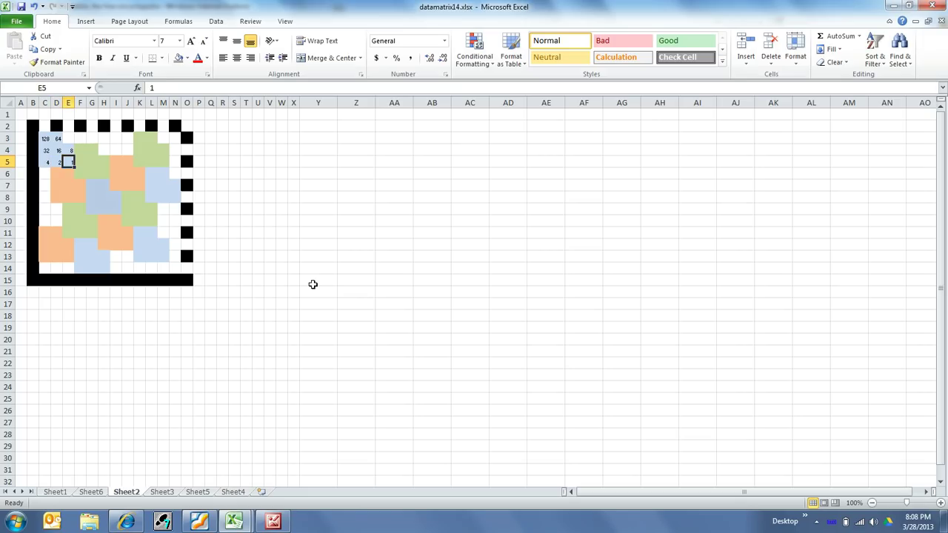
key("Left")
key("Up")
key("Left")
key("Up")
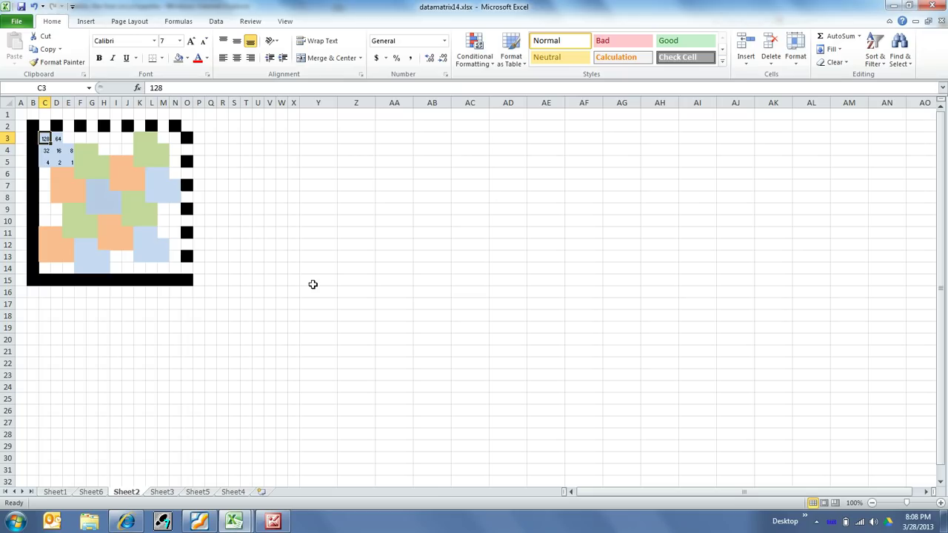
key("Down")
key("Down")
key("Right")
key("Right")
key("Right")
key("Right")
key("Right")
key("Up")
key("Up")
key("Left")
key("Left")
key("Left")
key("Left")
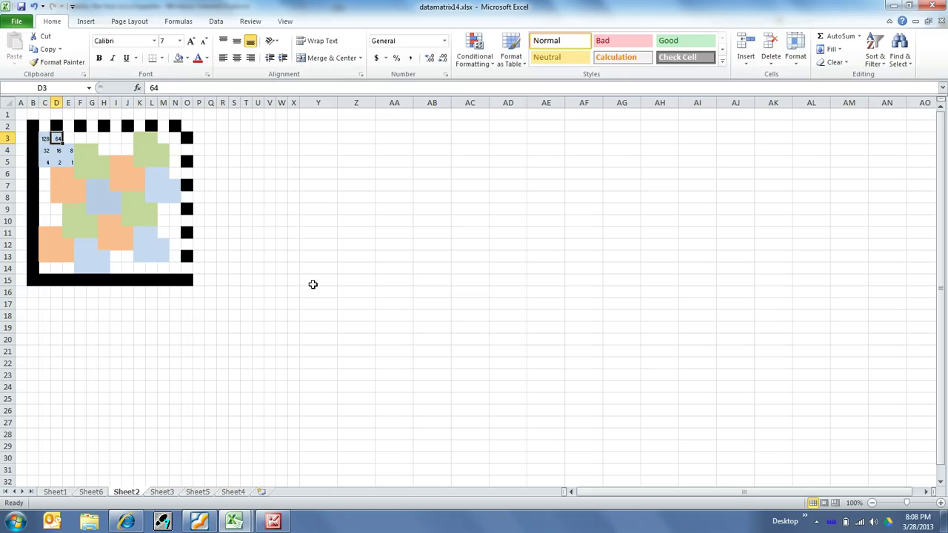
Step: Fill the cells holding 64 and 2 black
left_click(187, 58)
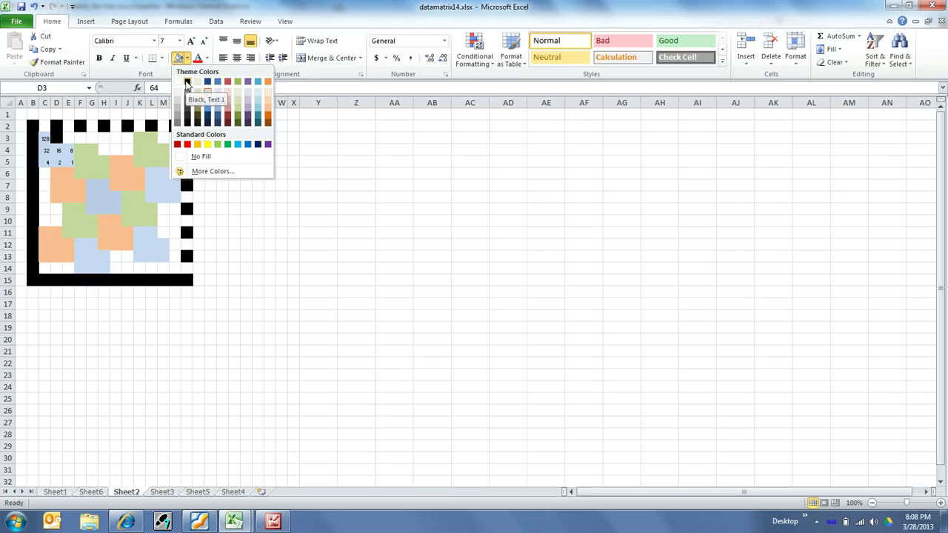
left_click(186, 83)
key("Left")
key("Down")
key("Down")
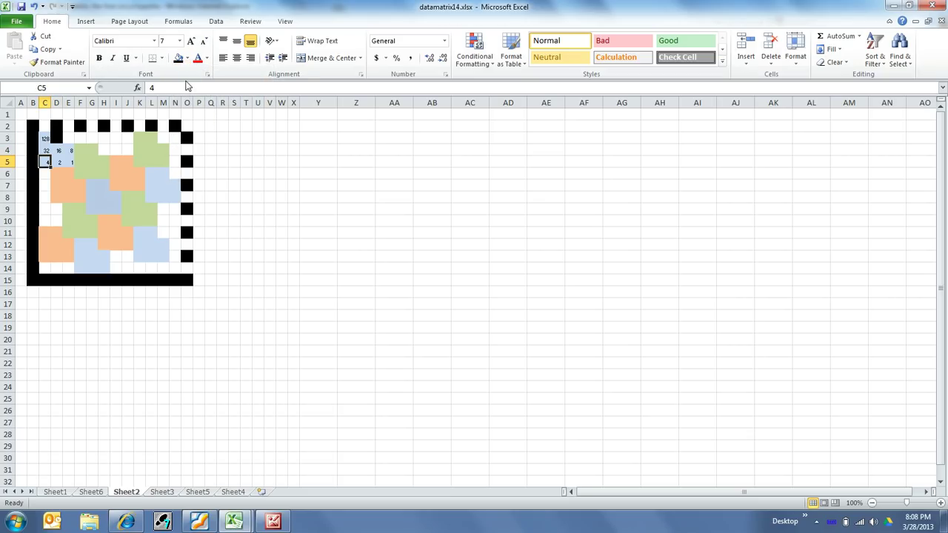
key("Right")
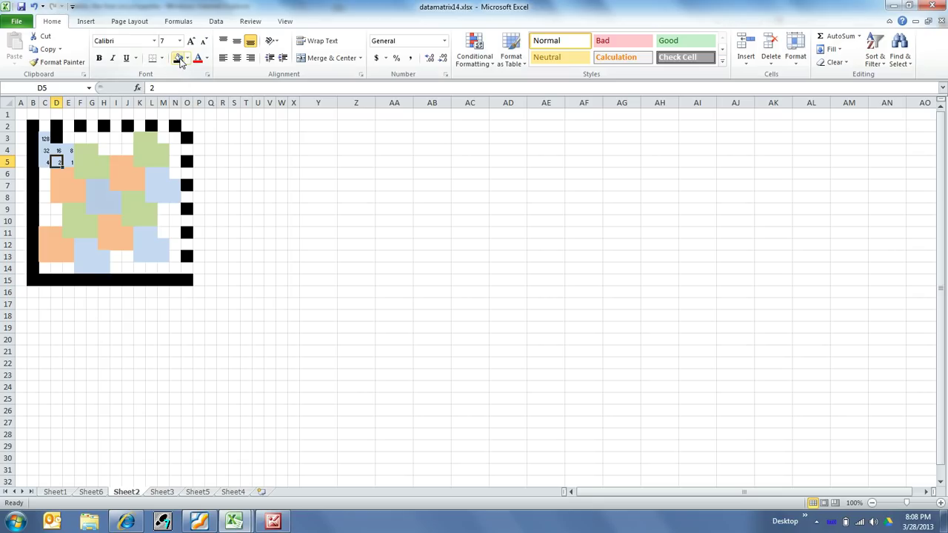
left_click(178, 59)
Step: Revisit the 64 and 2 cells, then write the label 64+2= in S4
left_click(232, 184)
key("Left")
key("Left")
key("Up")
key("Left")
key("Left")
key("Left")
key("Left")
key("Left")
key("Left")
key("Left")
key("Up")
key("Left")
key("Left")
key("Left")
key("Left")
key("Up")
key("Up")
key("Left")
key("Left")
key("Down")
key("Down")
left_click(233, 150)
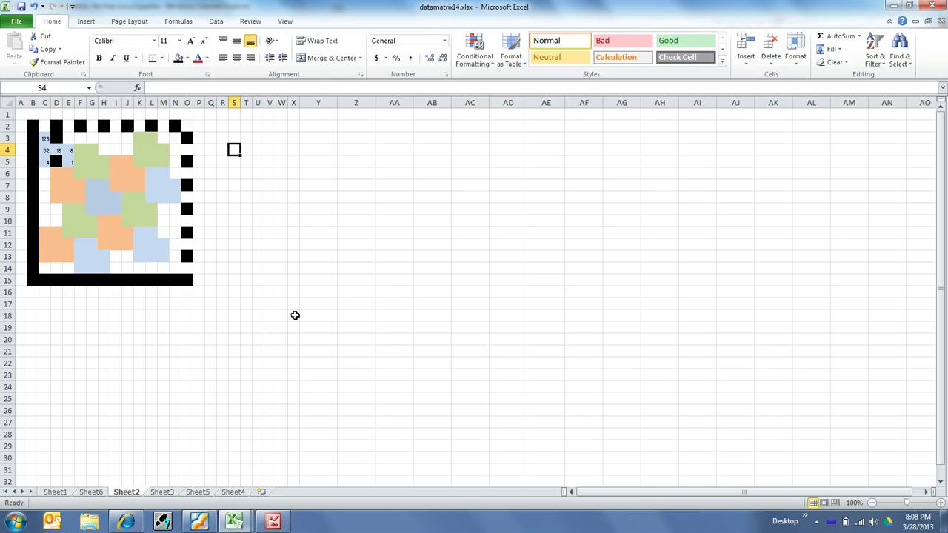
type("64+2")
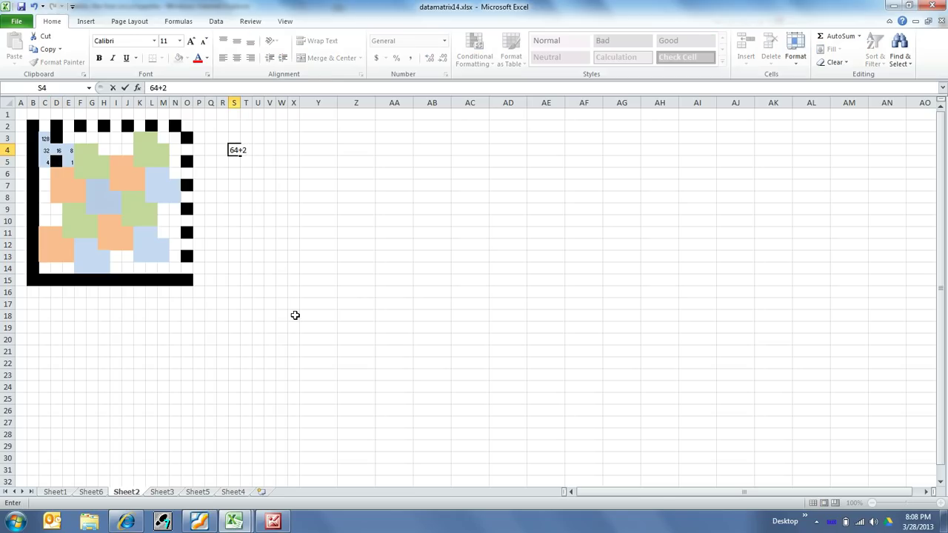
type("=")
key("Return")
Step: Enter the sum 66 in U4 beside the 64+2= label
key("Right")
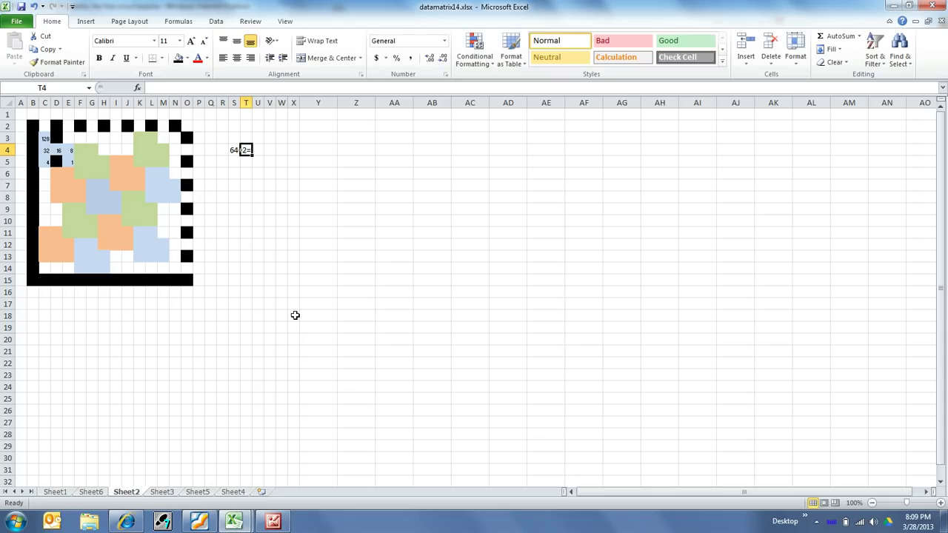
key("Right")
key("Down")
key("Up")
key("Up")
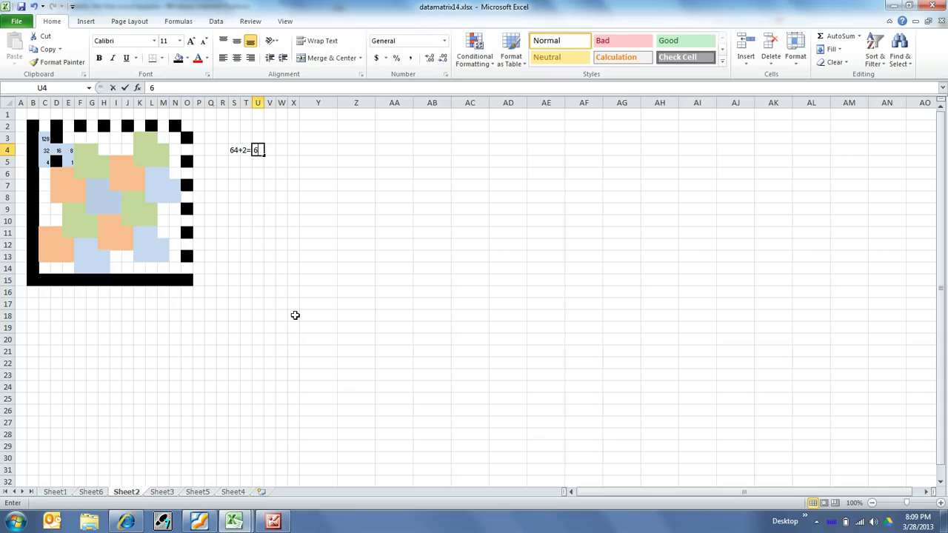
type("66")
key("Return")
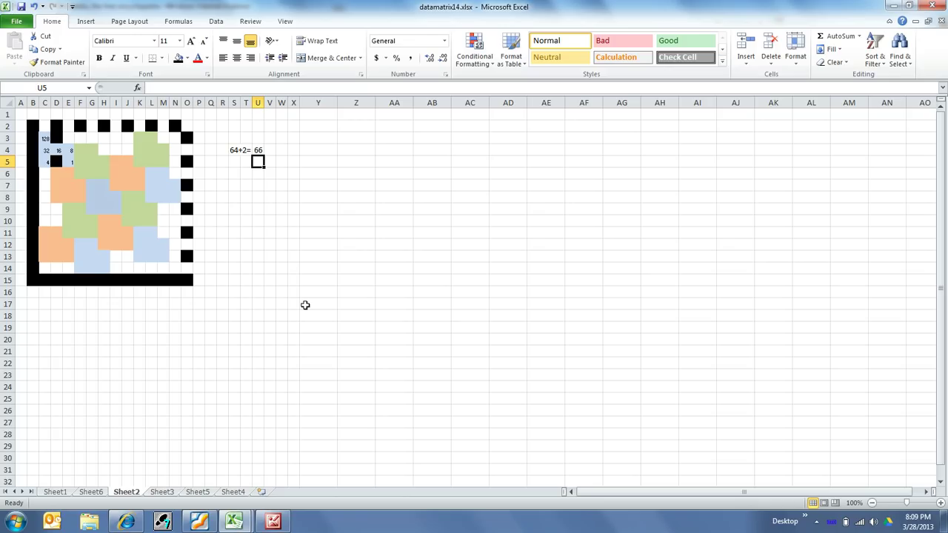
Step: Check the asciifull.gif ASCII table in Picture Manager, then return to datamatrix14.xlsx in Excel
left_click(268, 521)
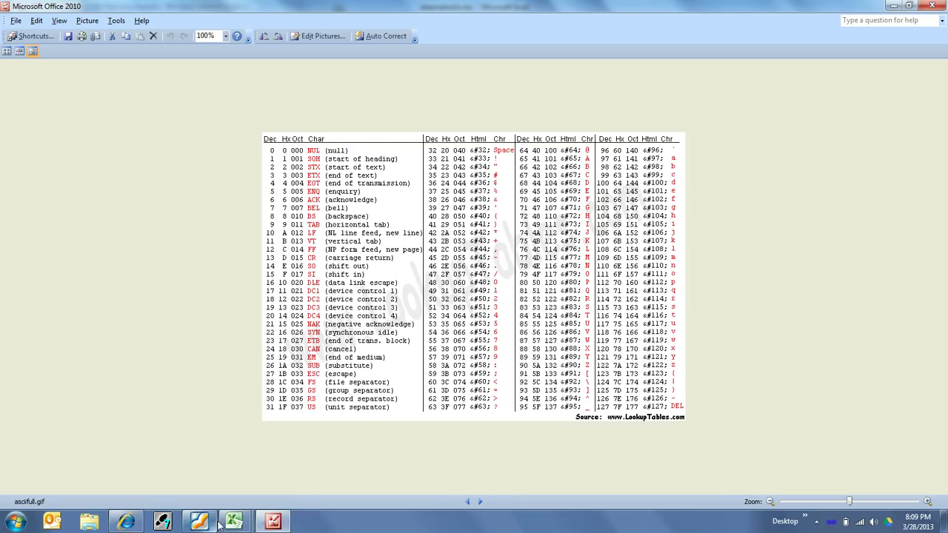
mouse_move(235, 522)
left_click(290, 456)
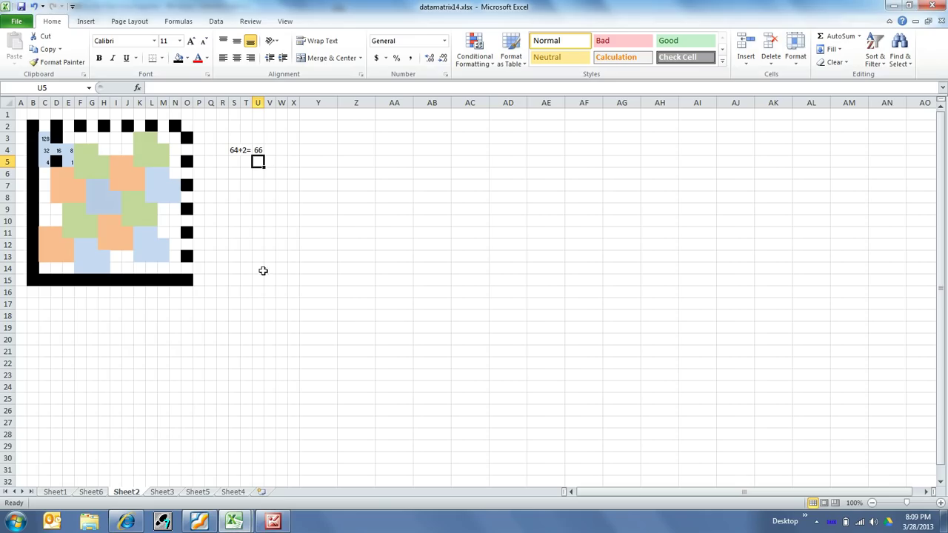
Step: Write -1 under the 66 result and 65 beneath it
type("-1")
key("Return")
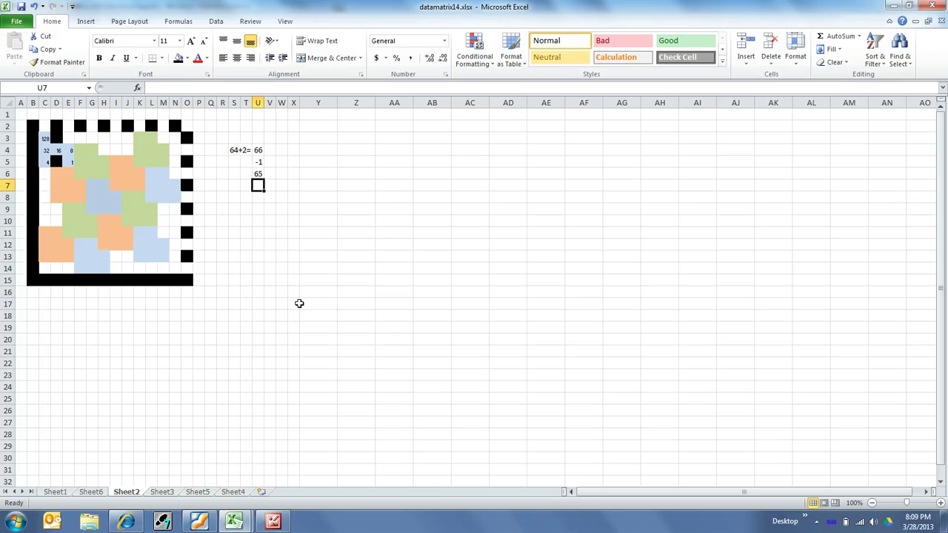
type("65")
key("Tab")
Step: Confirm in the ASCII table that 65 is 'A', then reselect block C3:E5
left_click(273, 521)
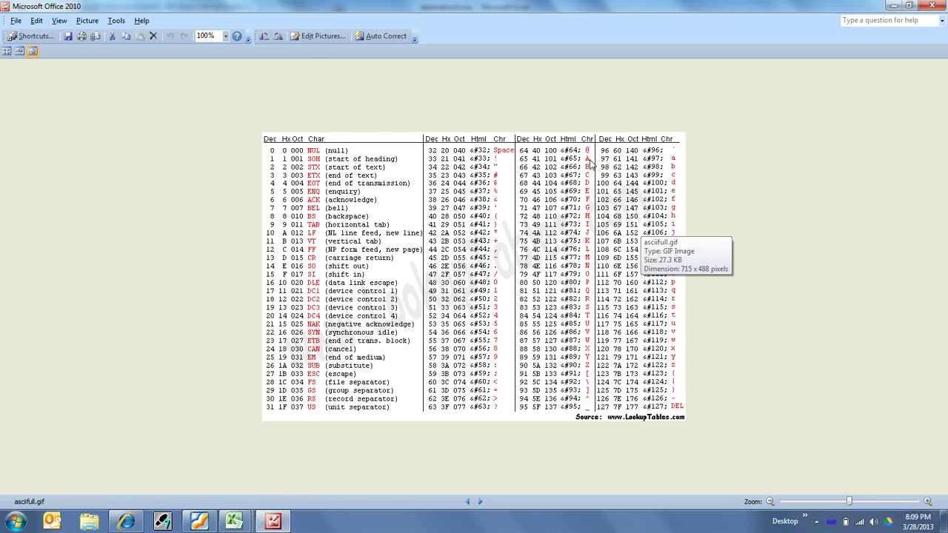
key("alt+Tab")
left_click(68, 160)
left_click_drag(45, 139, 65, 158)
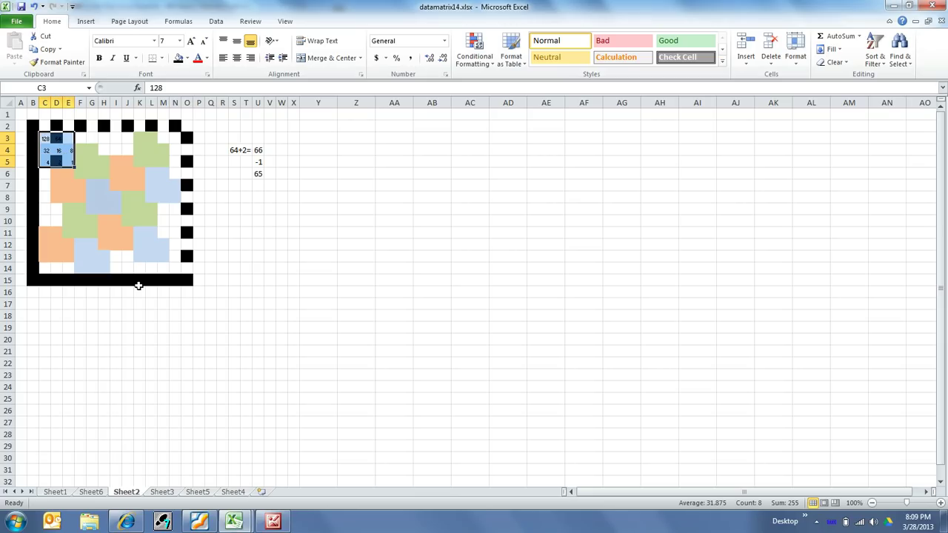
Step: Deselect the block and browse Sheet3, Sheet5 and Sheet2 before landing on Sheet6
left_click(77, 171)
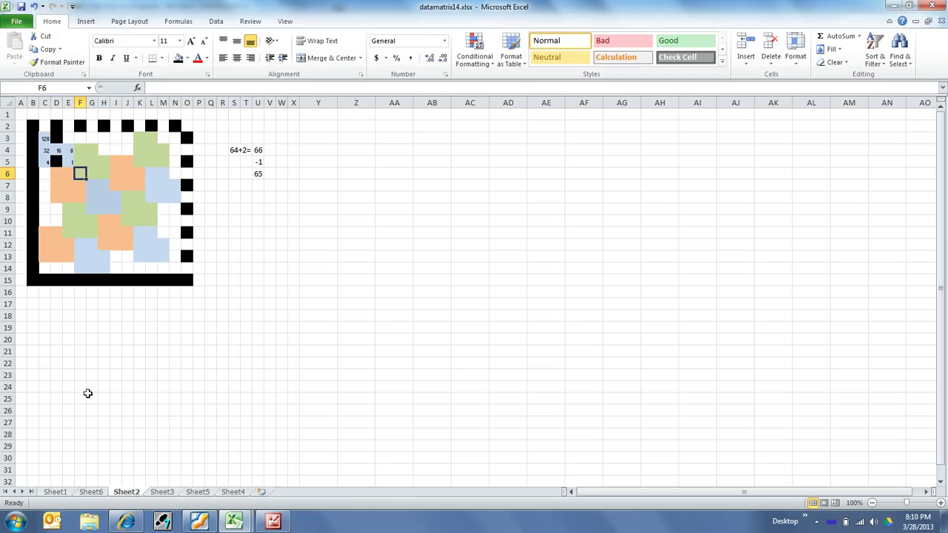
left_click(161, 492)
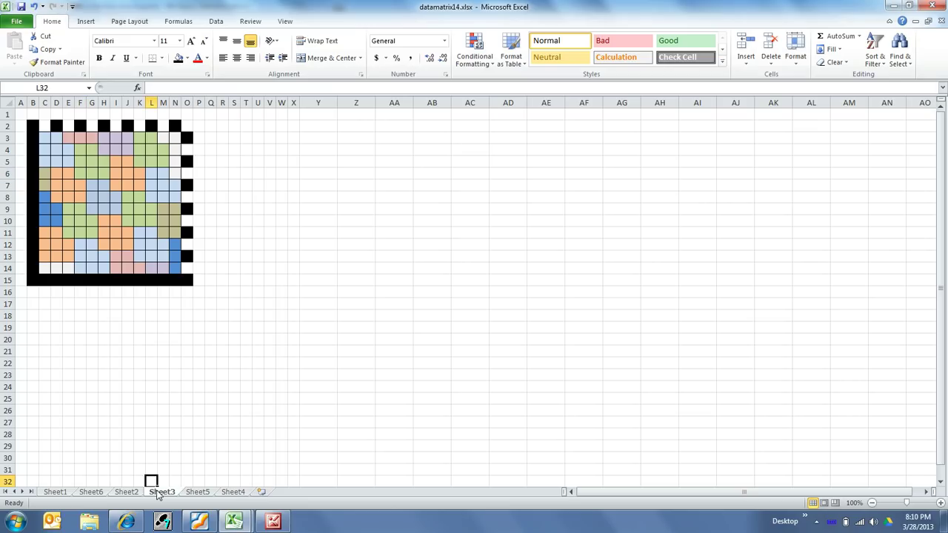
left_click(203, 494)
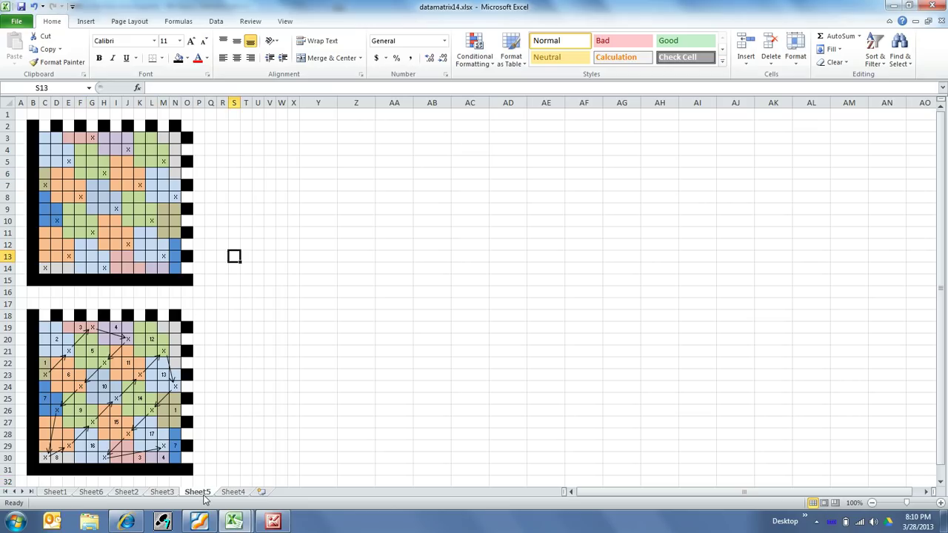
left_click(125, 494)
left_click(114, 494)
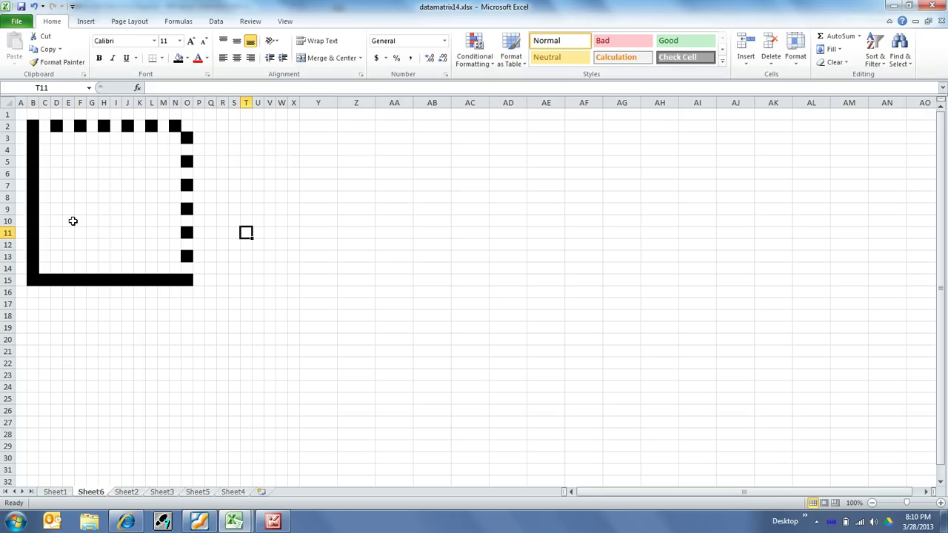
Step: On Sheet6, fill cells C3–D3, C4–E4 and C5–D5 with blue
left_click(162, 57)
left_click(310, 129)
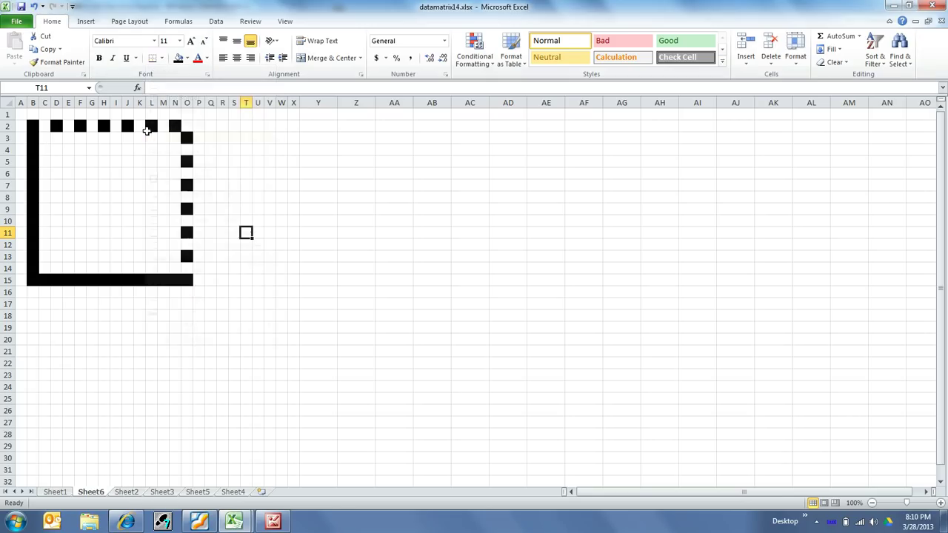
left_click(45, 138)
left_click(188, 59)
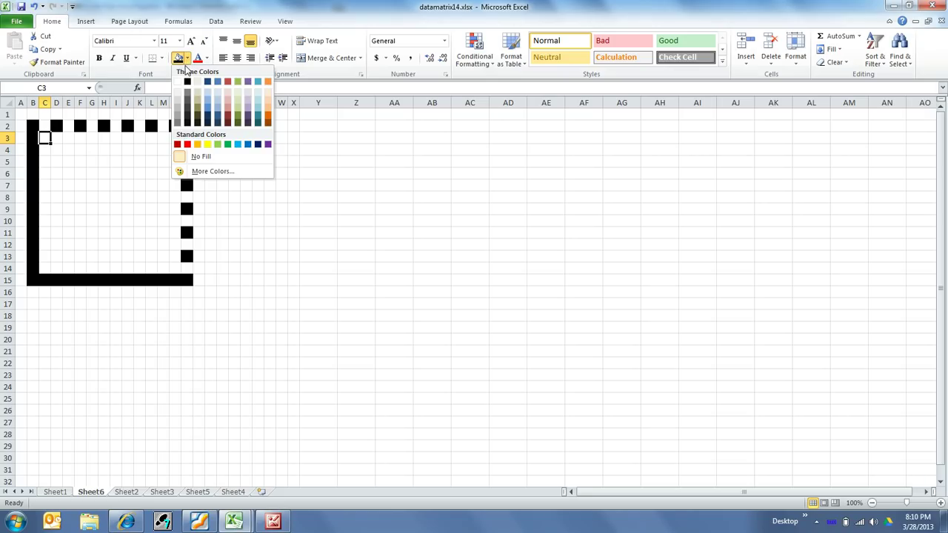
left_click(207, 105)
key("Right")
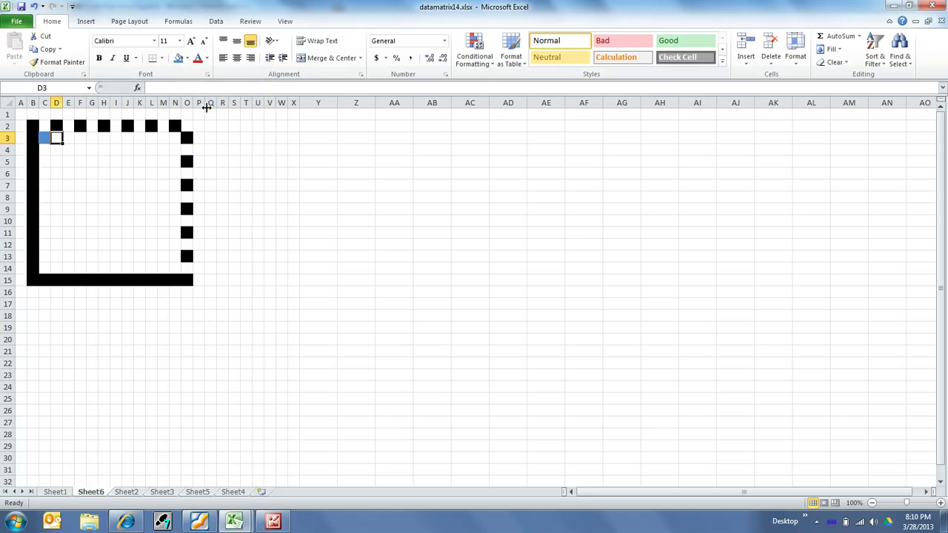
left_click(178, 59)
key("Down")
key("Left")
left_click(178, 59)
key("Right")
left_click(178, 59)
key("Right")
left_click(177, 59)
key("Down")
key("Left")
key("Left")
left_click(178, 59)
key("Right")
left_click(177, 59)
key("Right")
left_click(178, 59)
Step: Fill cells E6, D6, D7, E7 and F7 light red
key("Down")
left_click(186, 59)
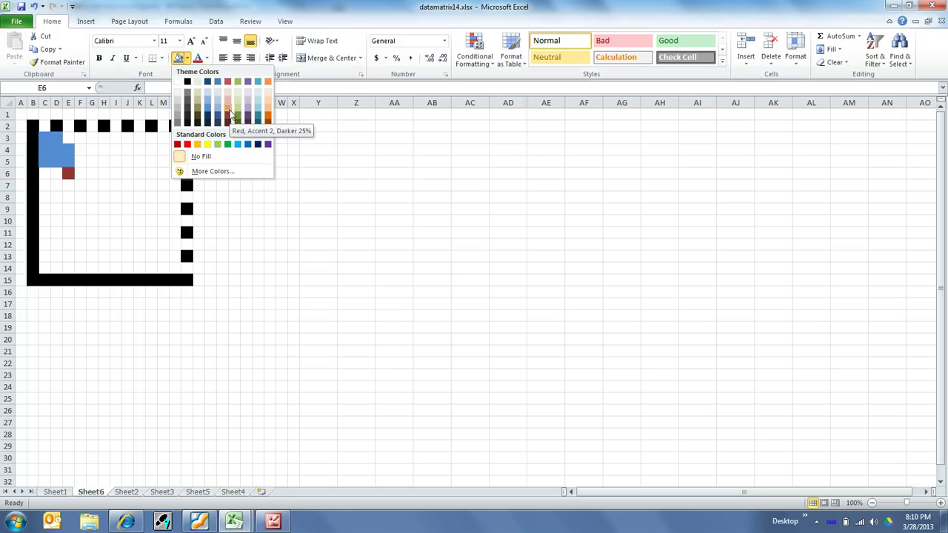
left_click(227, 98)
key("Left")
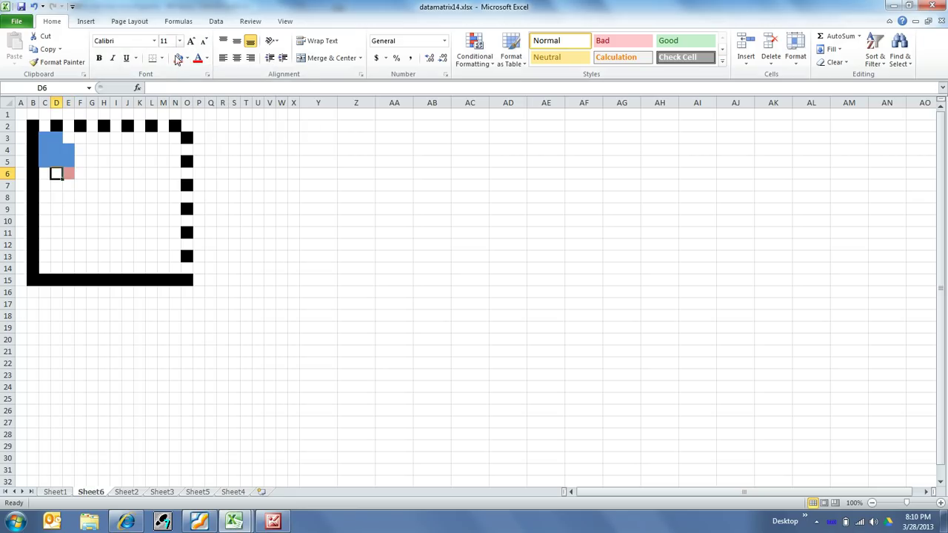
left_click(177, 62)
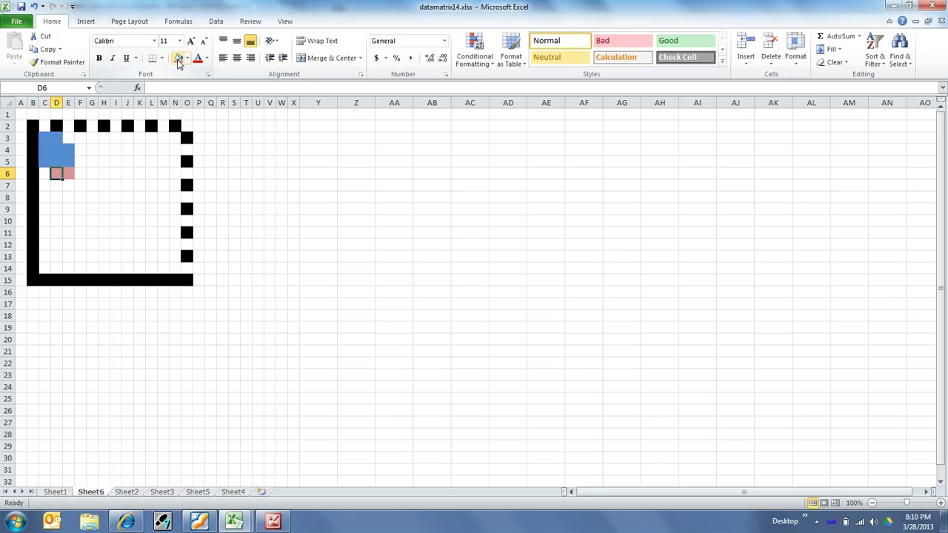
key("Down")
left_click(178, 62)
key("Right")
left_click(177, 62)
key("Right")
left_click(178, 62)
Step: Fill E8 and F8 light red, undoing the stray light red on C8
key("Down")
key("Left")
left_click(178, 62)
key("Left")
key("Left")
left_click(177, 62)
key("ctrl+z")
key("Right")
key("Right")
key("Right")
left_click(178, 62)
key("Left")
left_click(177, 62)
key("Left")
left_click(177, 62)
key("Right")
key("Up")
key("Right")
key("Up")
key("Up")
key("Up")
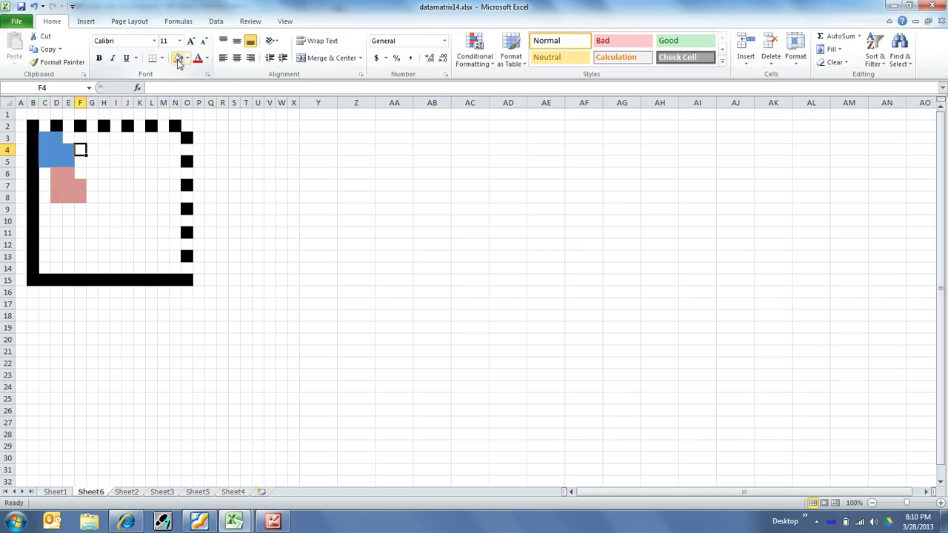
Step: Dismiss the fill colour choices and return to Sheet2
left_click(187, 58)
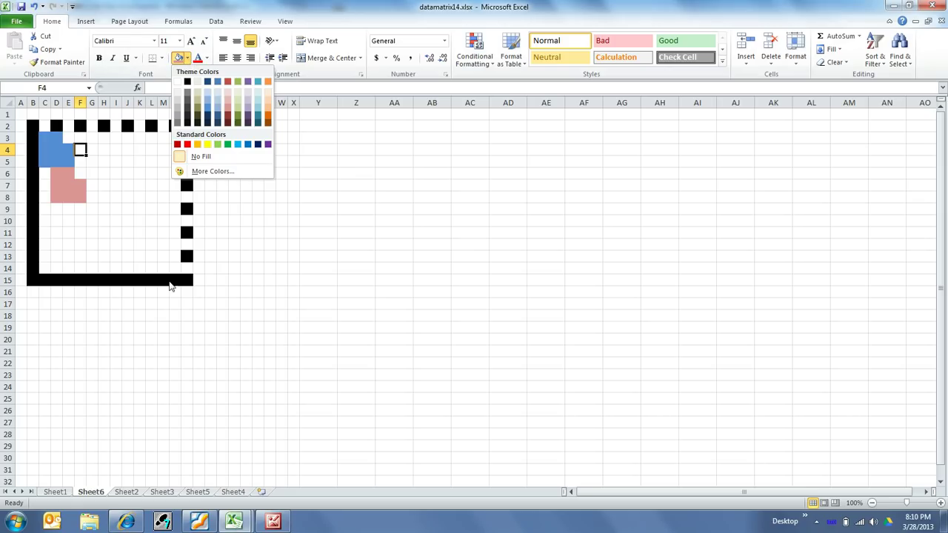
left_click(140, 493)
left_click(140, 493)
Step: Give the black bit-weight cells D3 and D5 a light blue fill so their values show
left_click(57, 196)
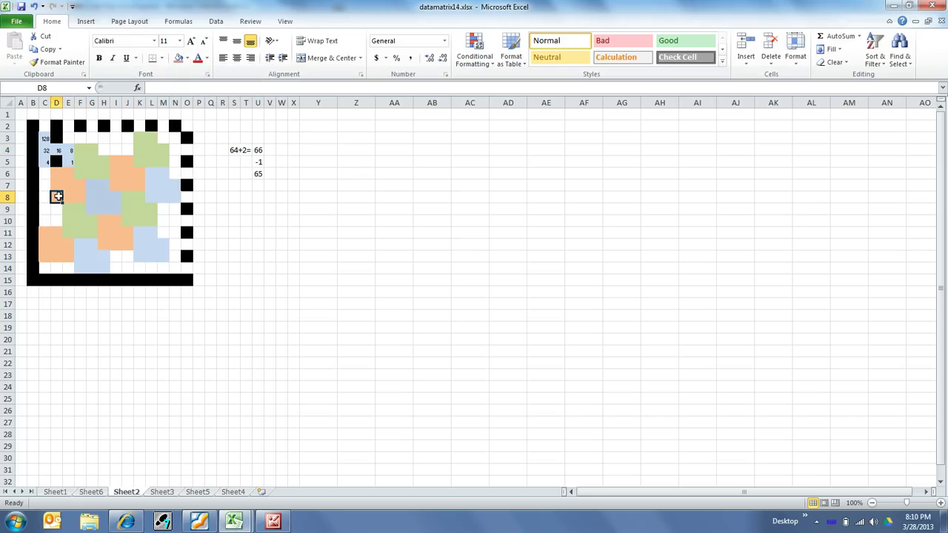
left_click_drag(166, 139, 177, 169)
left_click(151, 162)
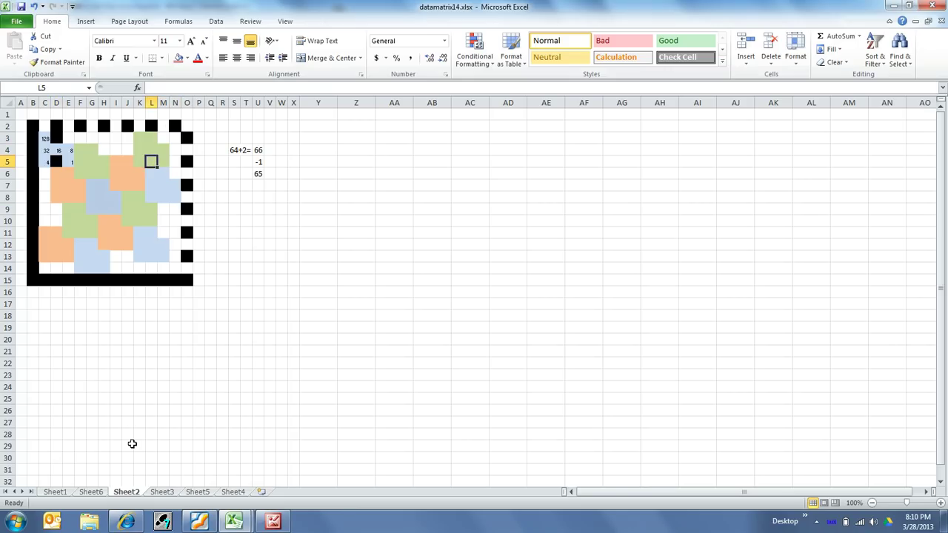
left_click(60, 138)
left_click(187, 57)
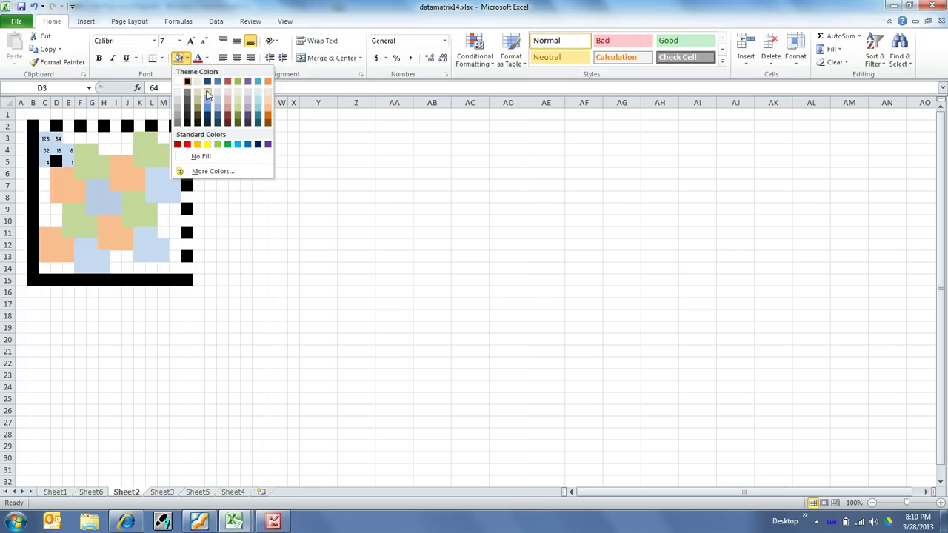
key("Escape")
left_click(56, 161)
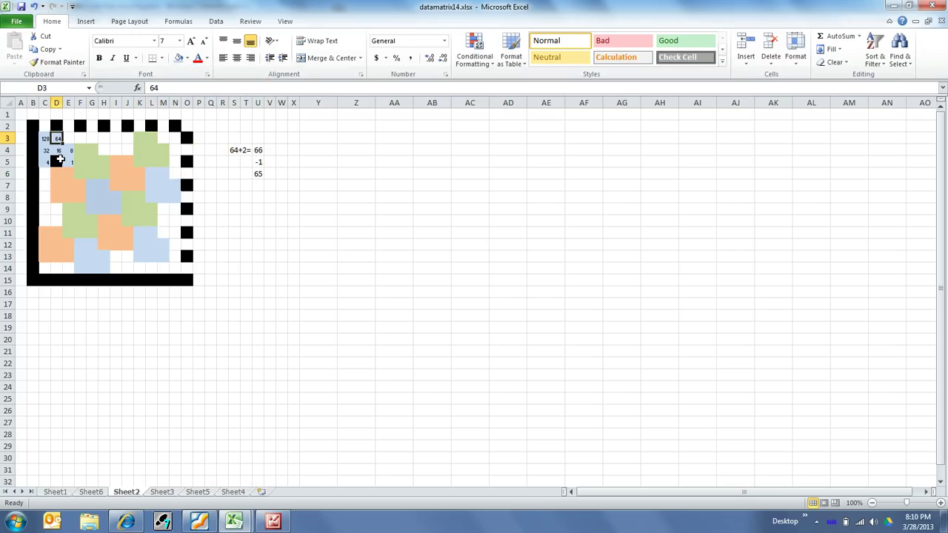
left_click(178, 57)
Step: Review the bit-weight block C3:E5 and cells M9:N12, ending with E3:G3 selected
left_click(116, 127)
left_click(115, 140)
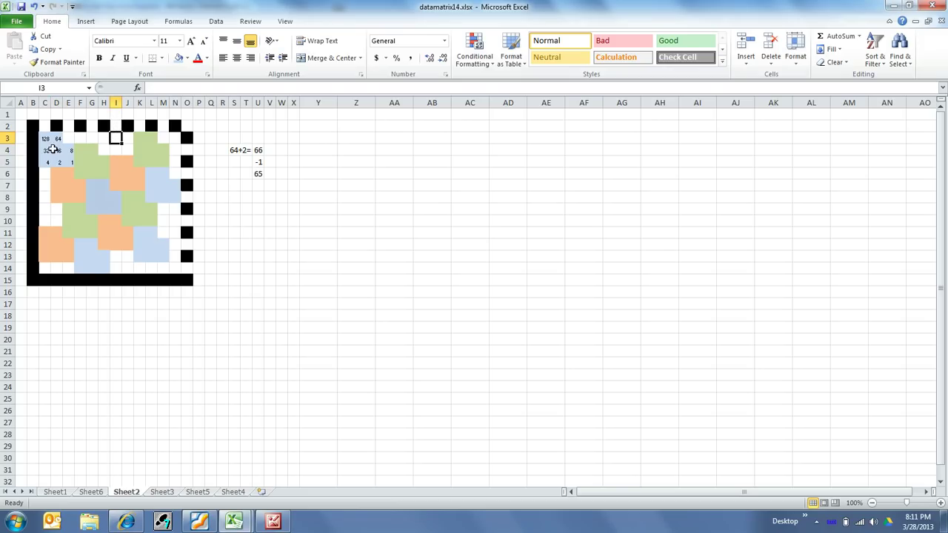
left_click_drag(46, 141, 116, 209)
left_click(134, 208)
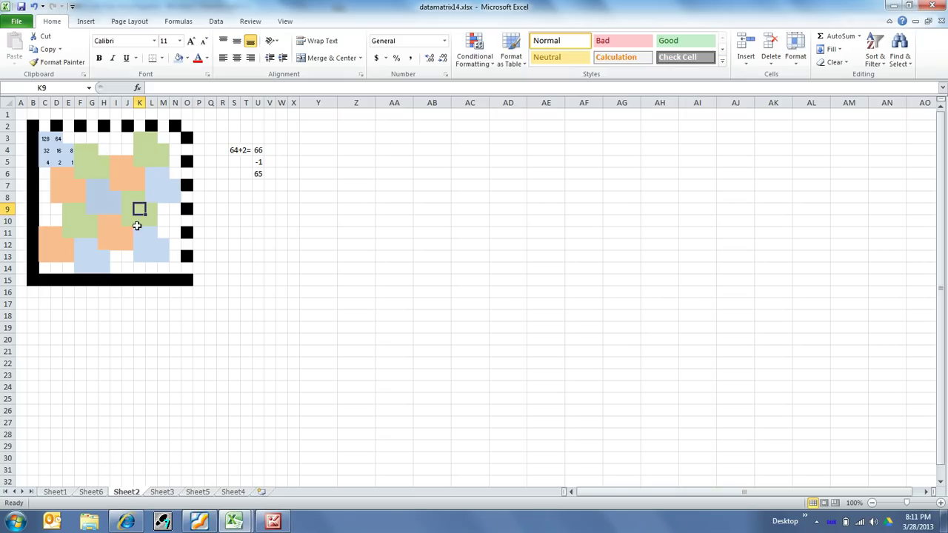
left_click_drag(168, 213, 175, 233)
left_click(173, 229)
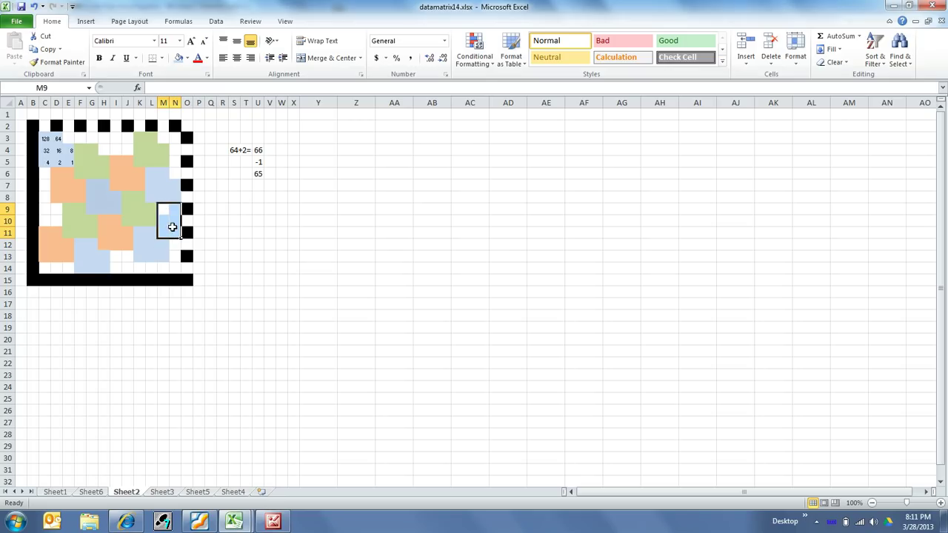
left_click_drag(150, 175, 177, 200)
left_click(173, 209)
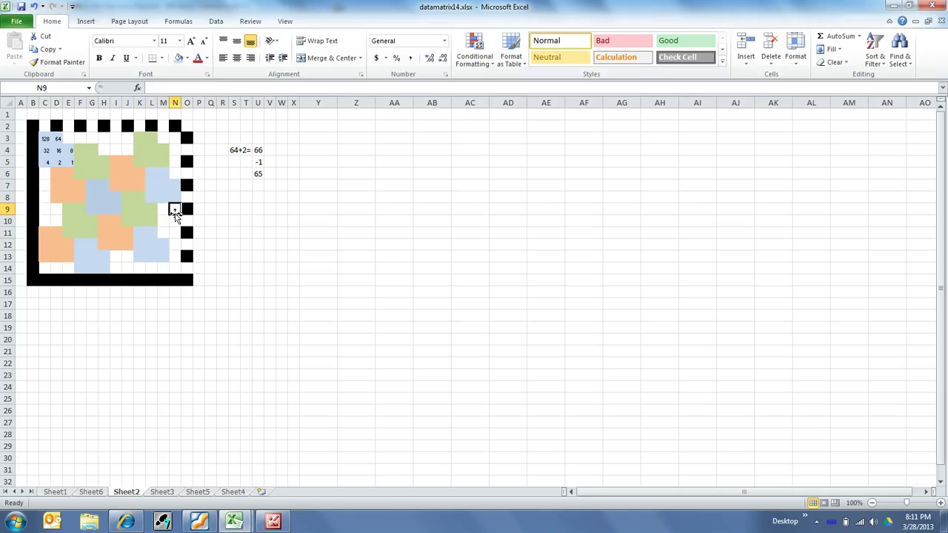
left_click(70, 139)
left_click_drag(70, 139, 91, 138)
Step: Fill E3:G3 orange and the H3:J4 block light blue
left_click(188, 59)
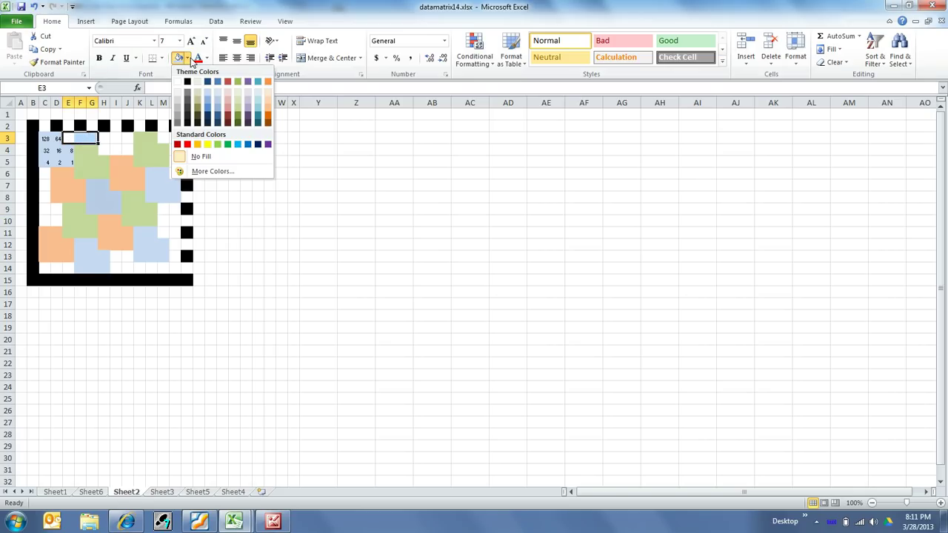
left_click(269, 111)
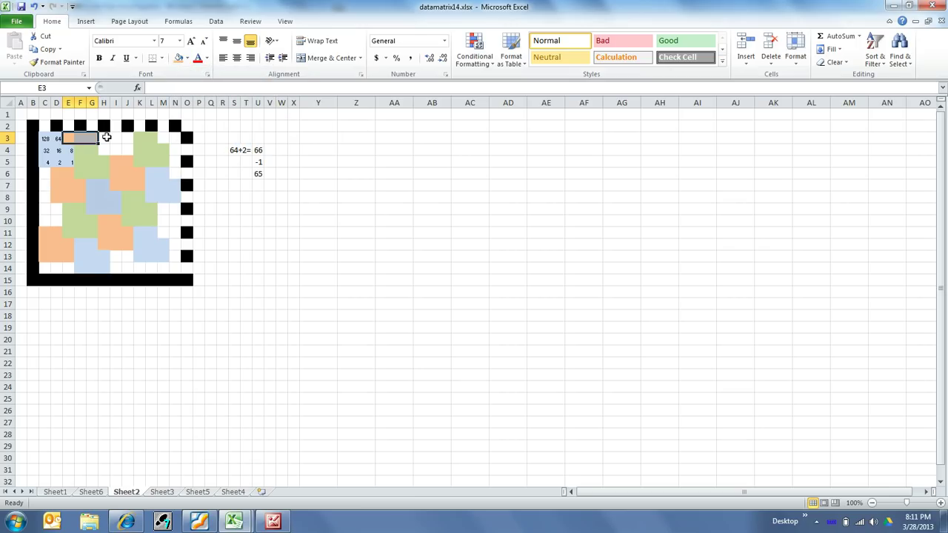
left_click_drag(105, 138, 130, 151)
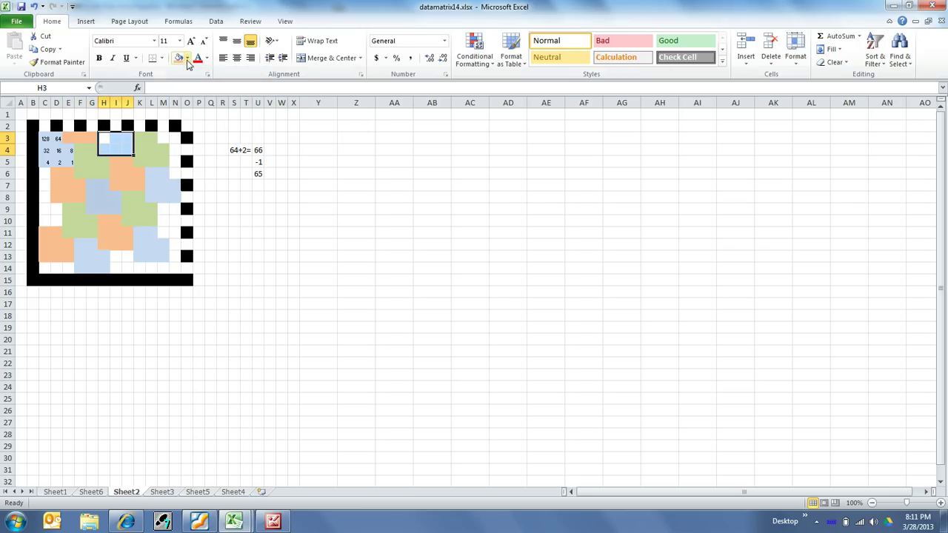
left_click(188, 61)
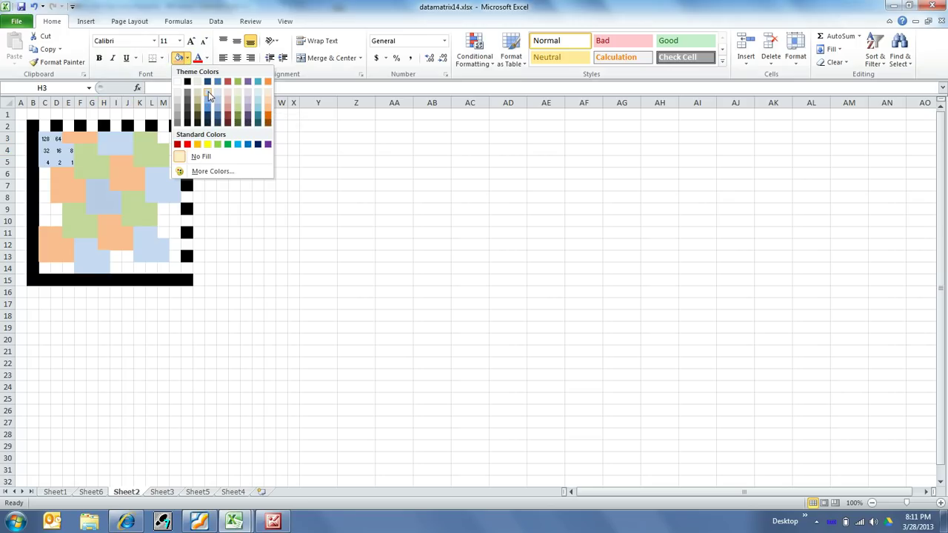
left_click(208, 92)
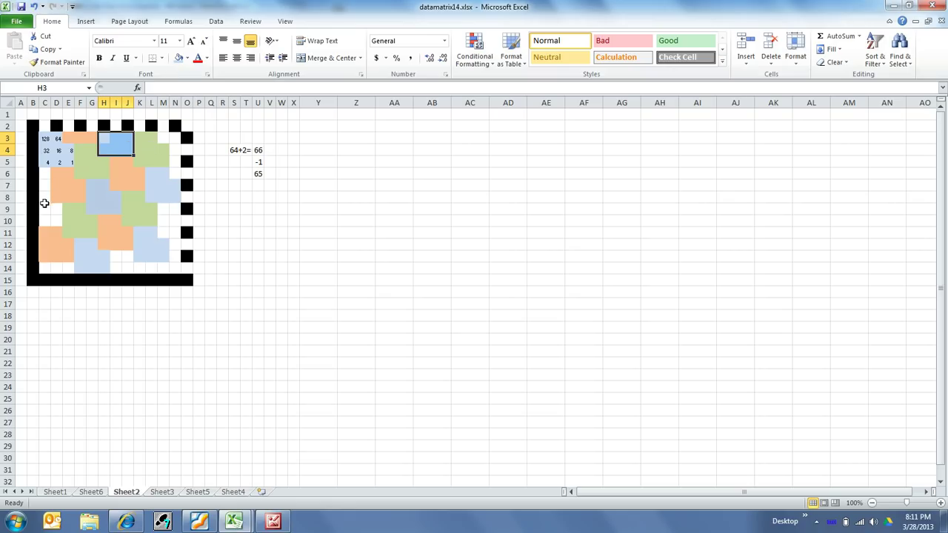
Step: Fill cells C8:C10 and D9:D10 light blue
mouse_move(44, 203)
left_mouse_down()
mouse_move(46, 229)
mouse_move(45, 221)
left_mouse_up()
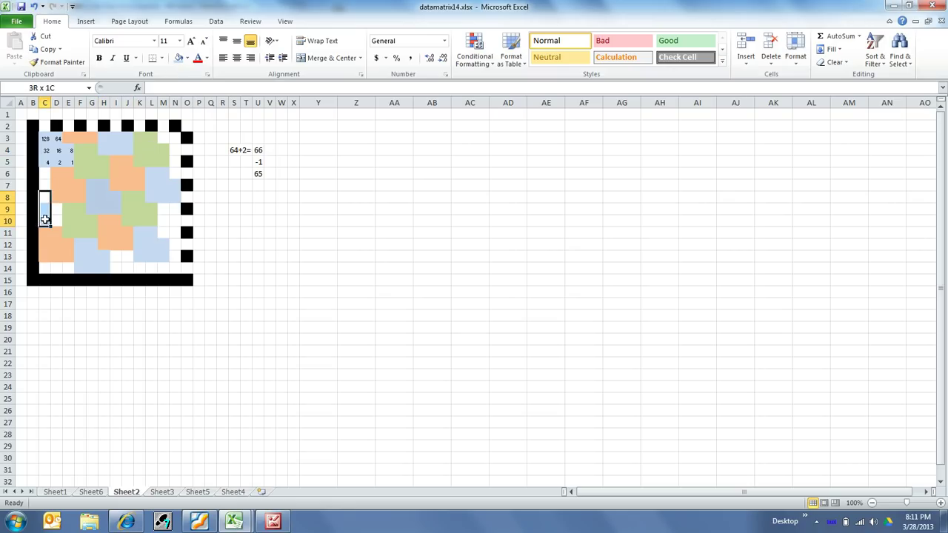
left_click(180, 63)
left_click_drag(57, 209, 57, 221)
left_click(179, 58)
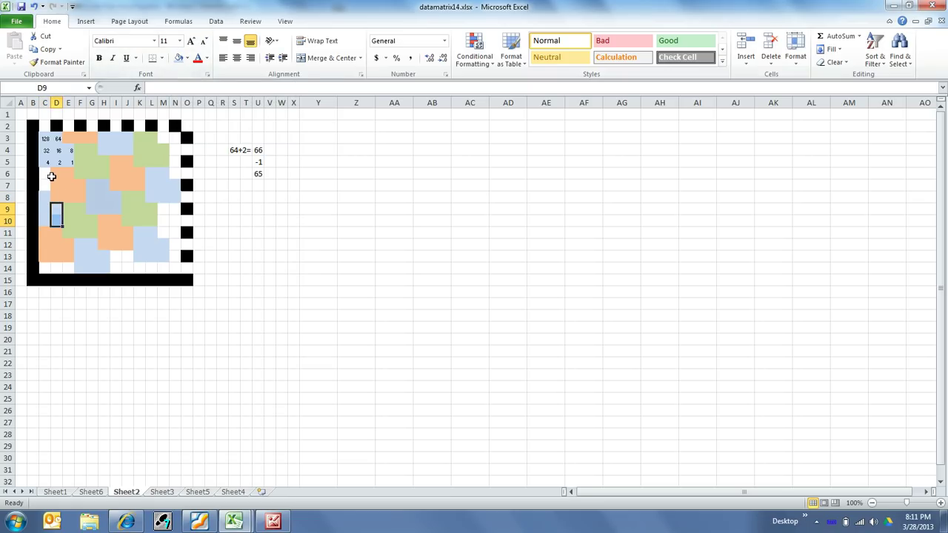
Step: Fill the I13:J14 block light green and cell K14 light blue
left_click_drag(115, 258, 123, 266)
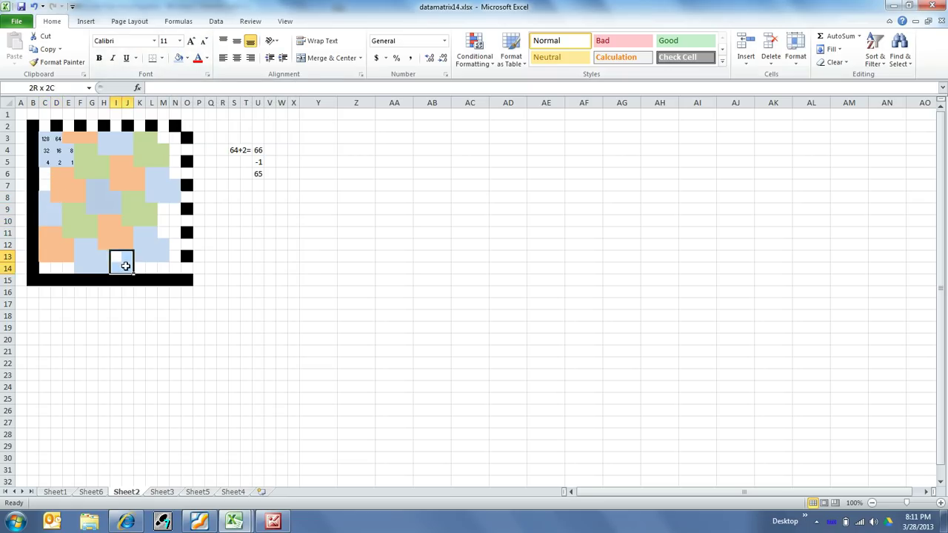
left_click(187, 59)
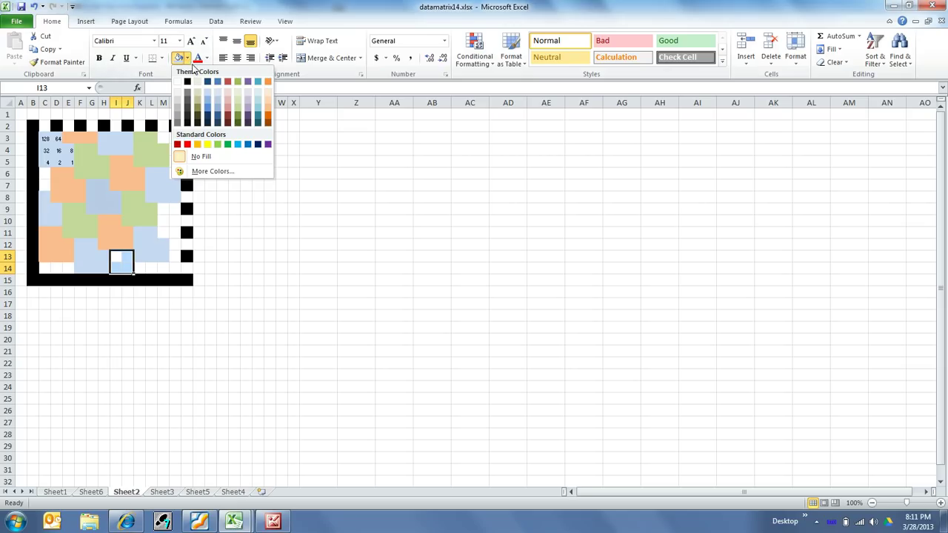
left_click(239, 104)
left_click_drag(140, 264, 152, 267)
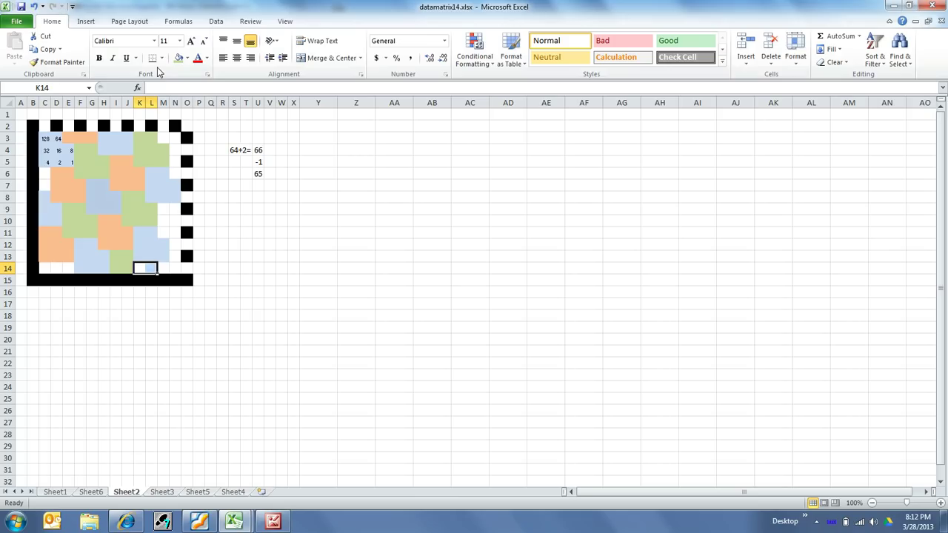
left_click(135, 267)
left_click(179, 60)
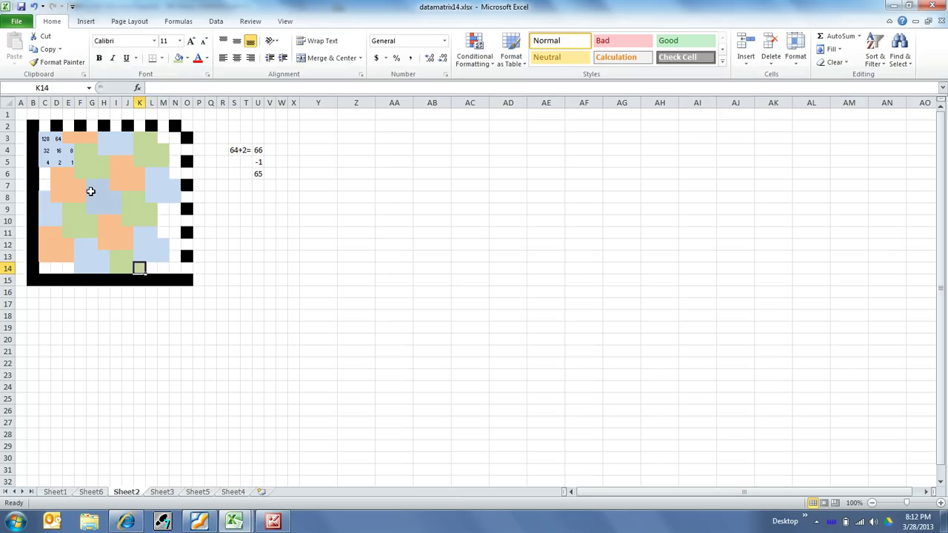
Step: Delete the bit-weight numbers from the top-left block C3:E5
left_click_drag(44, 139, 61, 165)
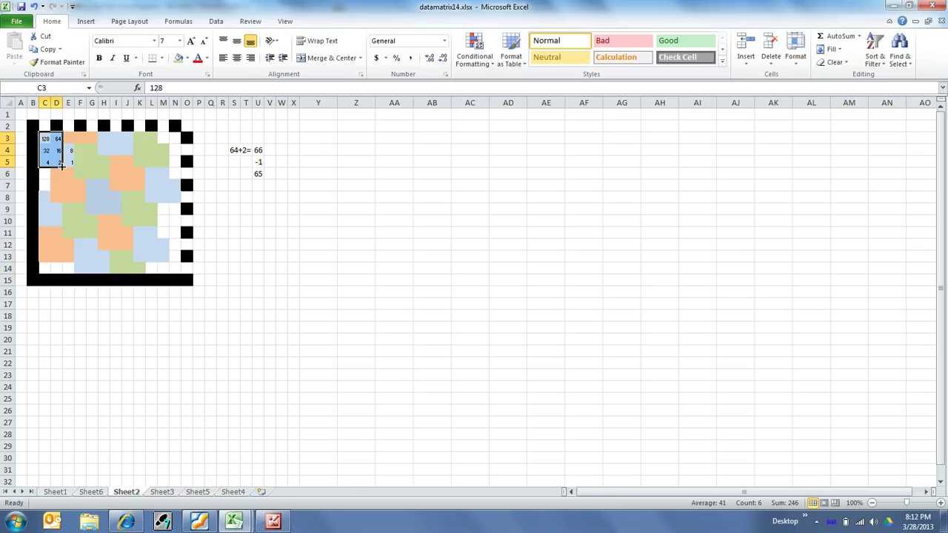
key("Delete")
left_click(59, 153)
key("Right")
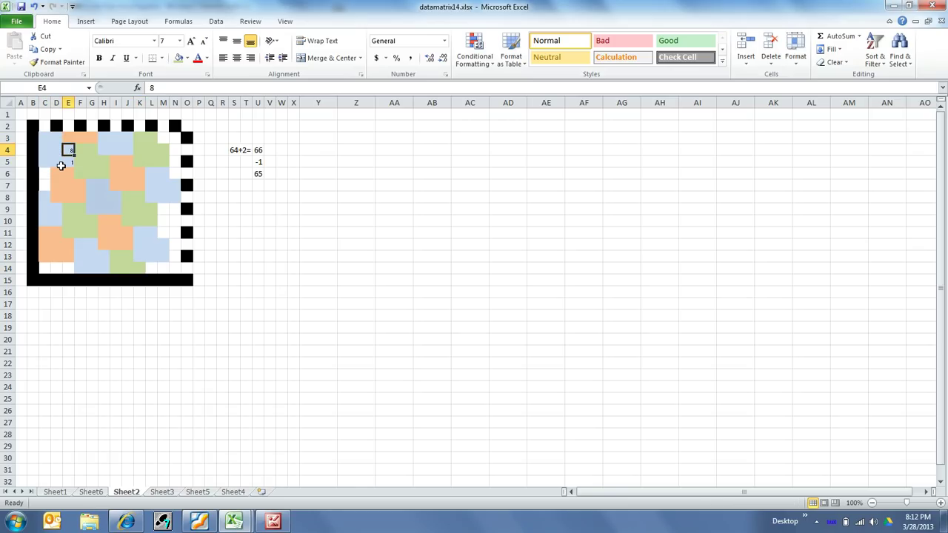
key("Down")
key("Down")
key("Left")
key("Left")
Step: Fill M9:N11 orange and N12:N14 light aqua
left_click_drag(164, 210, 176, 234)
left_click(187, 61)
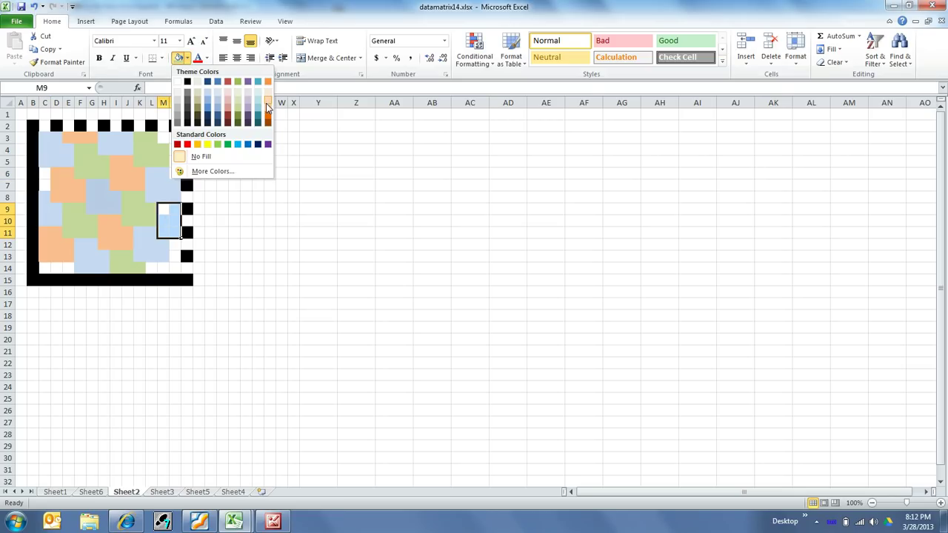
left_click(177, 107)
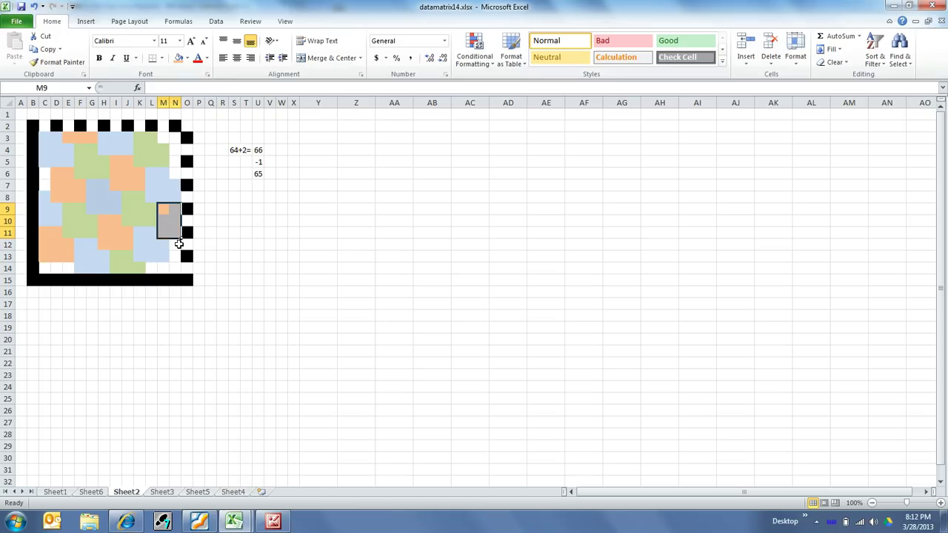
left_click_drag(176, 244, 175, 268)
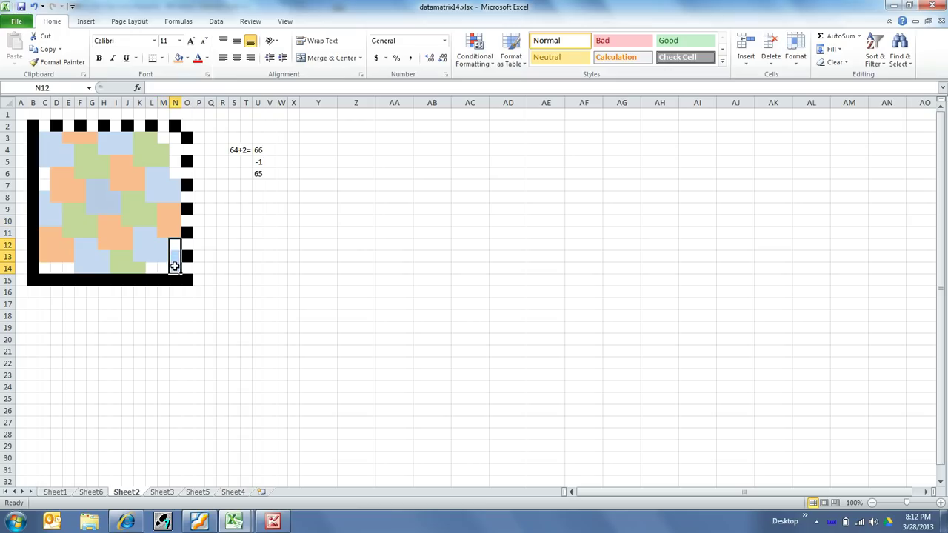
left_click(189, 61)
left_click(242, 107)
Step: Fill L14:M14 light orange and C6:C7 light green
left_click_drag(149, 267, 160, 268)
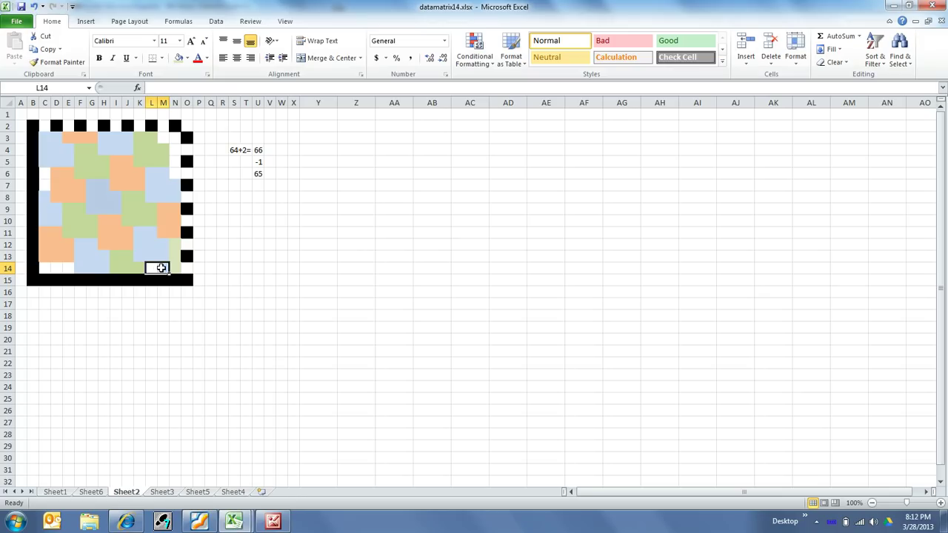
left_click(187, 58)
left_click(268, 111)
left_click(44, 186)
left_click_drag(44, 186, 42, 178)
left_click(187, 59)
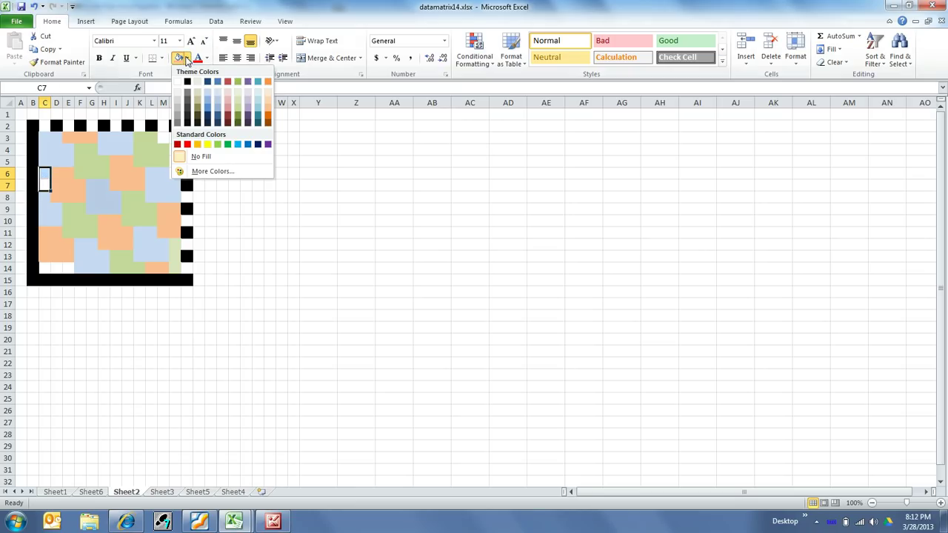
left_click(237, 109)
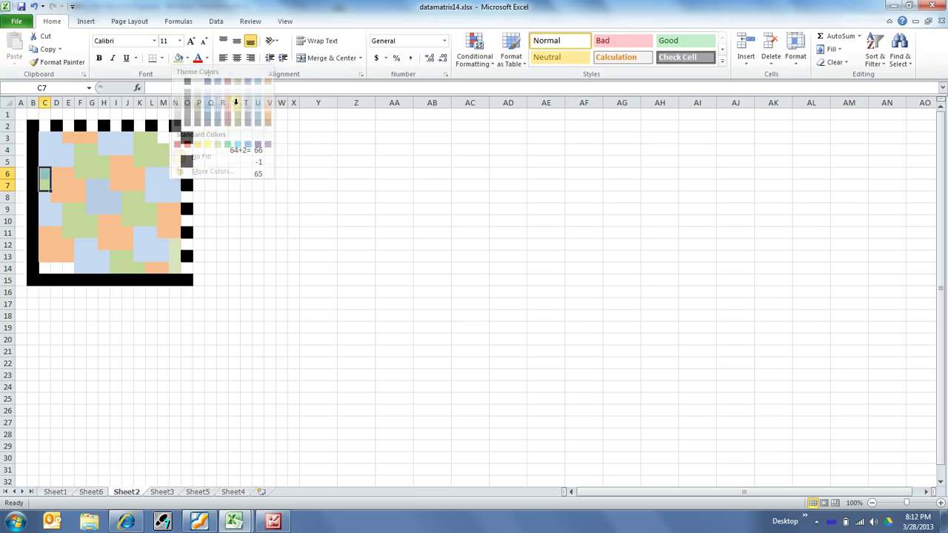
left_click(55, 149)
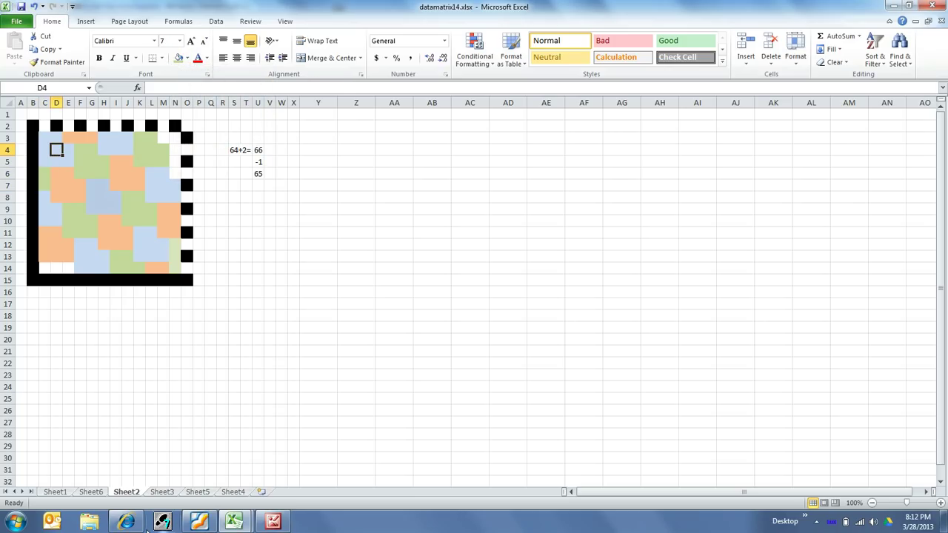
Step: Go to Sheet5 and highlight the top-left block around X-marked cell E5
left_click(162, 491)
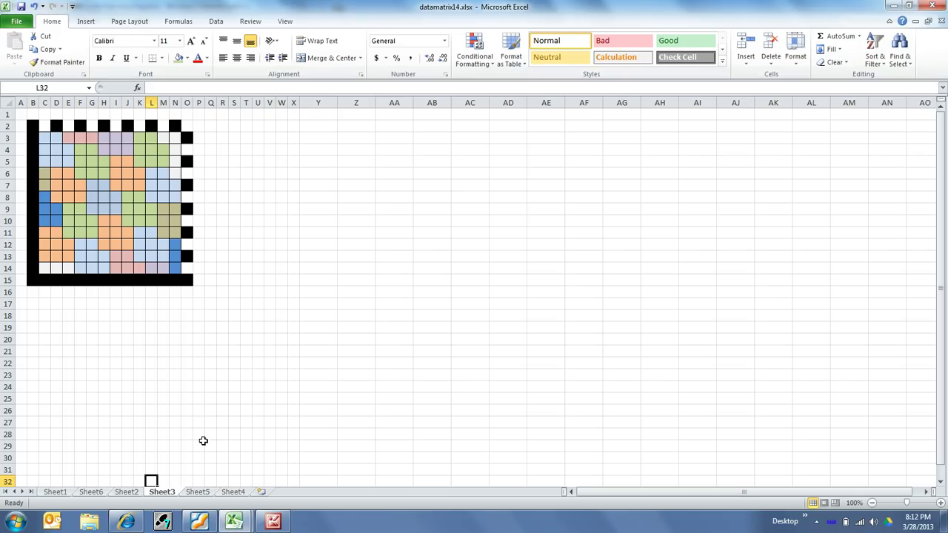
left_click(197, 492)
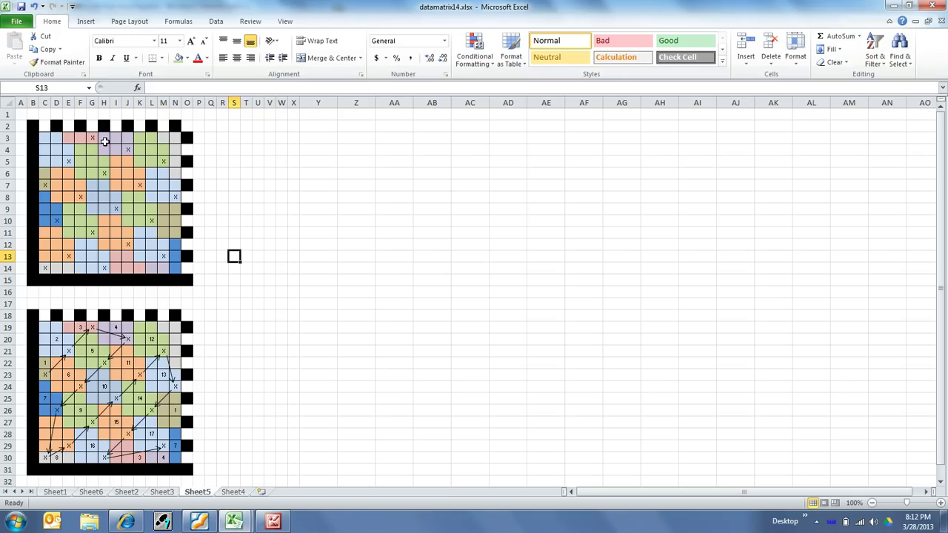
left_click(68, 161)
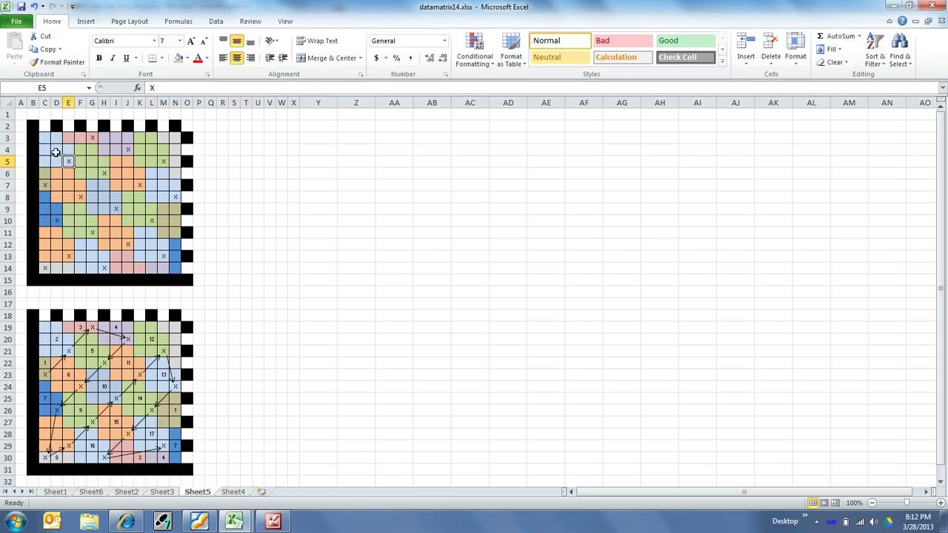
left_click_drag(52, 141, 67, 154)
left_click(68, 160)
Step: Examine the lower grid's C19:E21 block and move the arrow connector near N24–N26 up-left
left_click(45, 376)
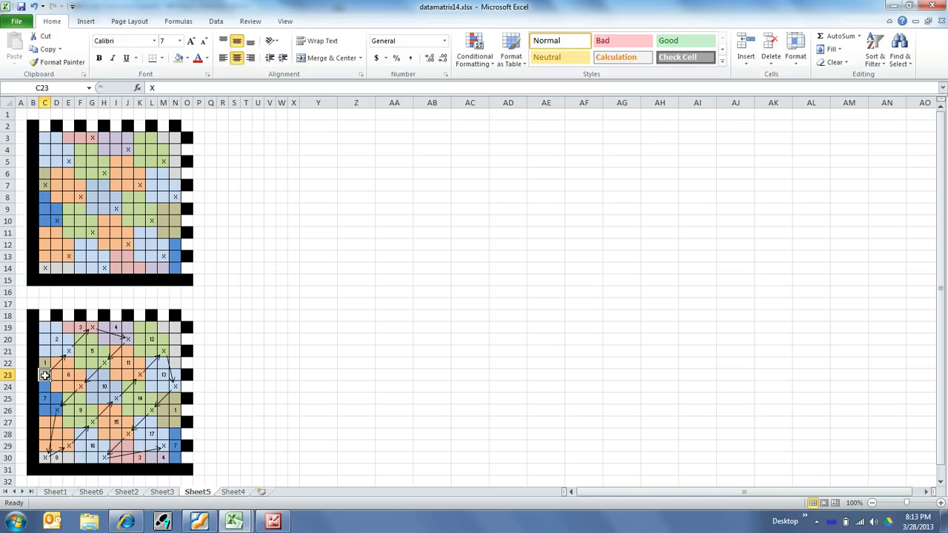
left_click(68, 351)
left_click_drag(46, 328, 66, 350)
left_click(68, 351)
left_click(66, 352)
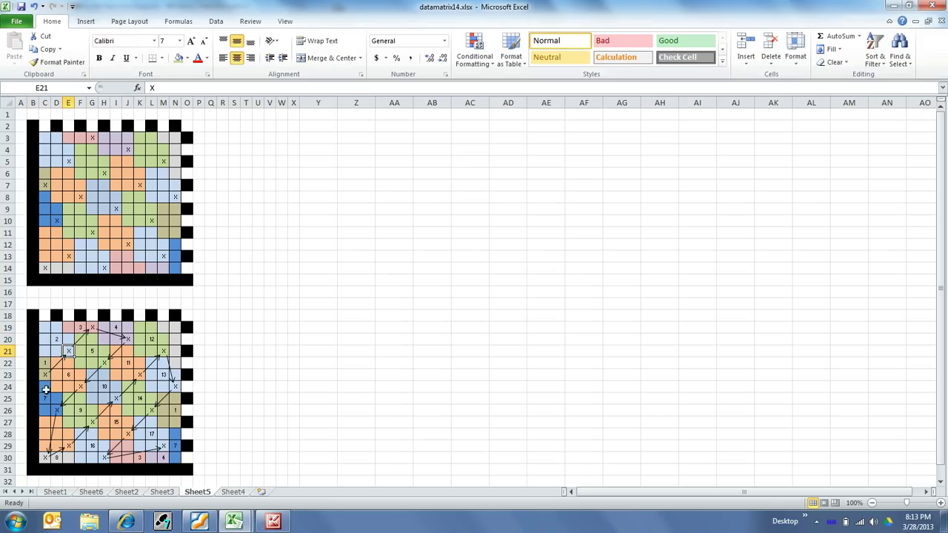
left_click(43, 377)
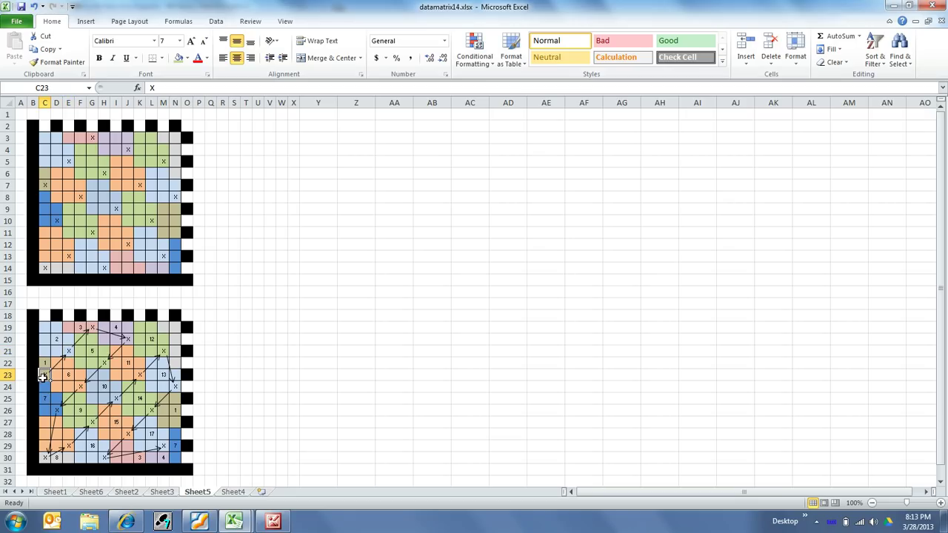
left_click(162, 400)
left_click_drag(174, 418, 158, 396)
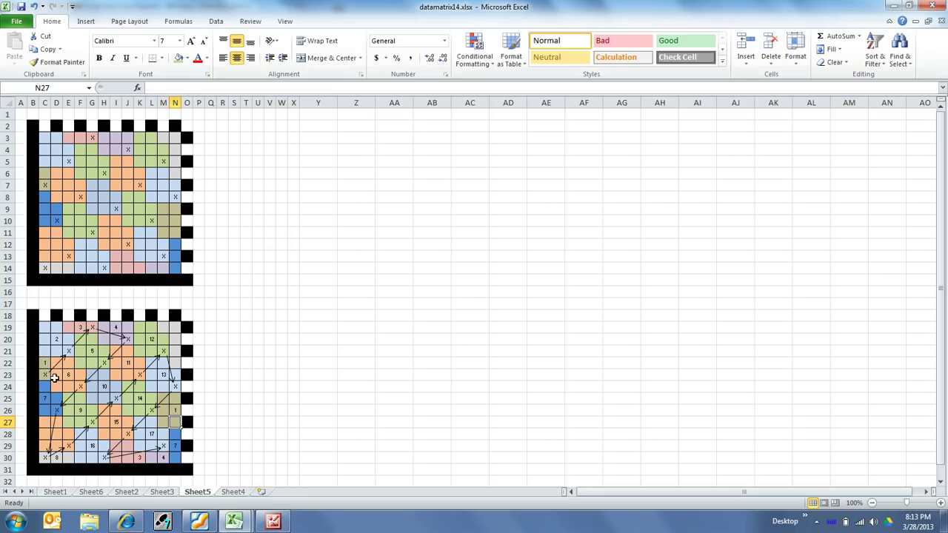
left_click(44, 375)
left_click_drag(175, 421, 163, 400)
left_click(214, 386)
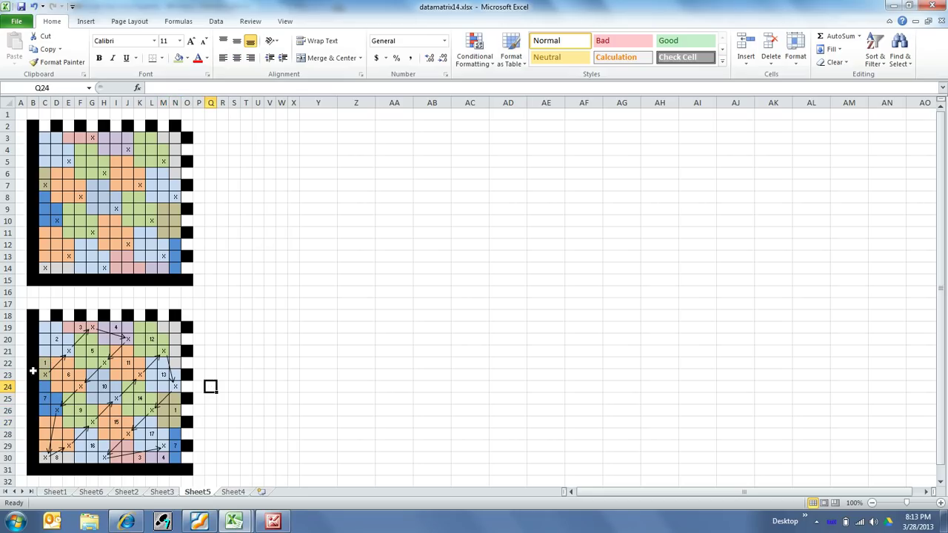
Step: Trace the zig-zag path from C23 via E21 and G19, selecting piece 3 at E19:G19
left_click(44, 374)
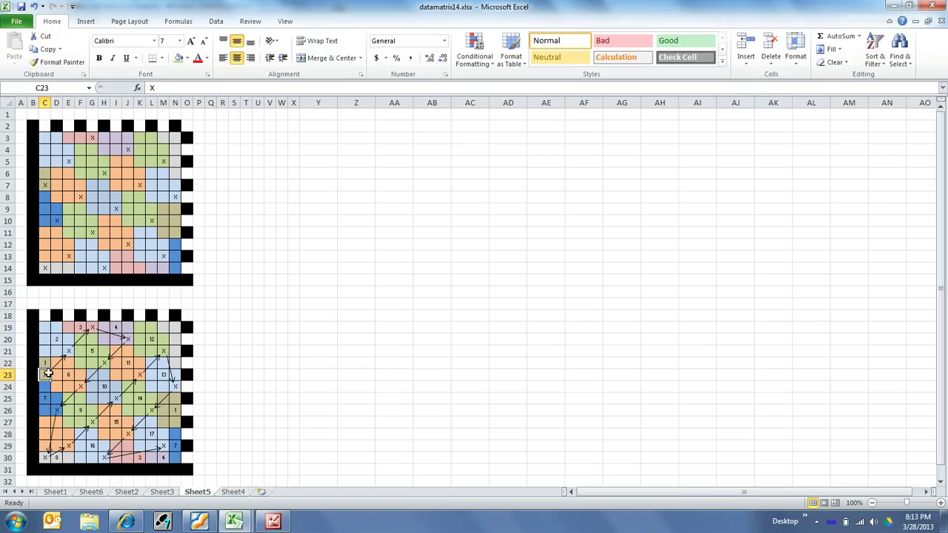
left_click(69, 351)
left_click(91, 328)
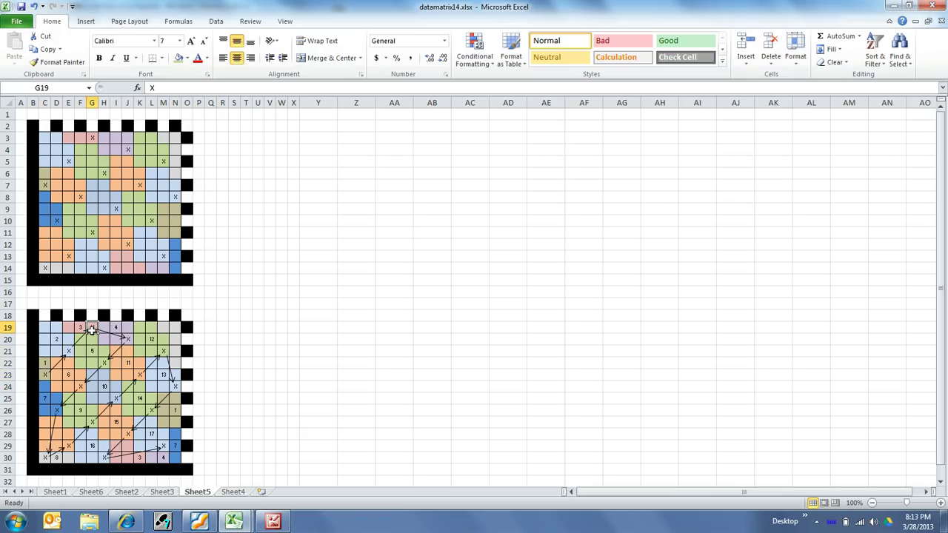
left_click(127, 458)
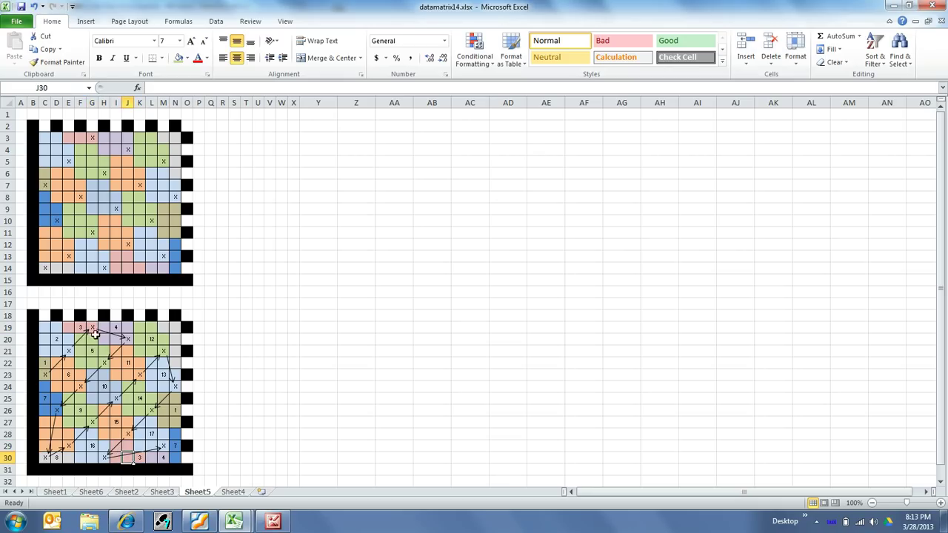
left_click_drag(68, 327, 93, 328)
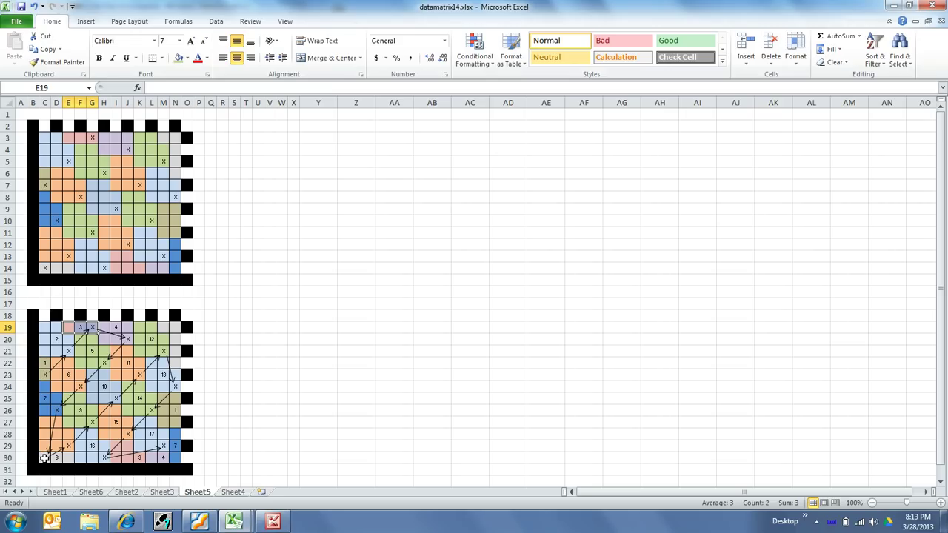
Step: Place chunk 8 at N20 and highlight M19:N19 and N20:N22 to show the wrapped piece
left_click(176, 338)
left_click(233, 362)
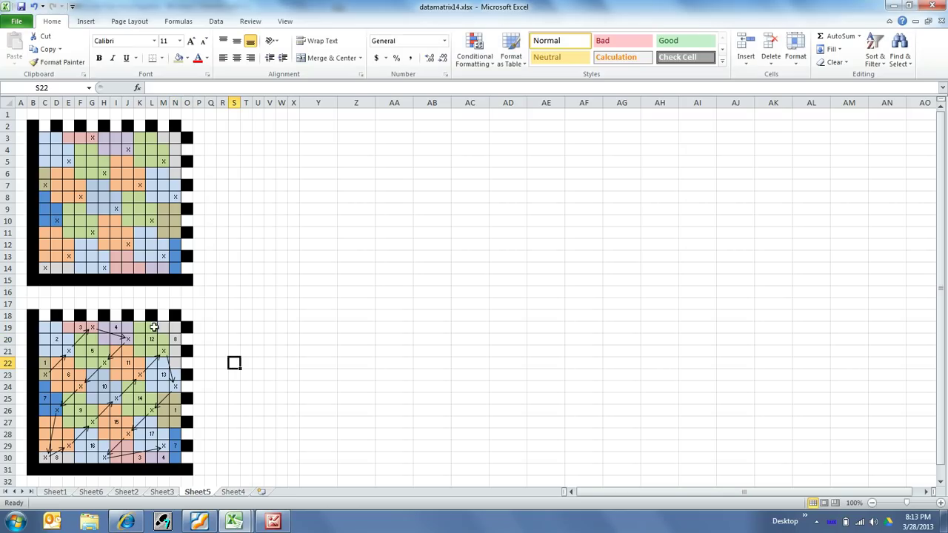
left_click_drag(161, 328, 173, 328)
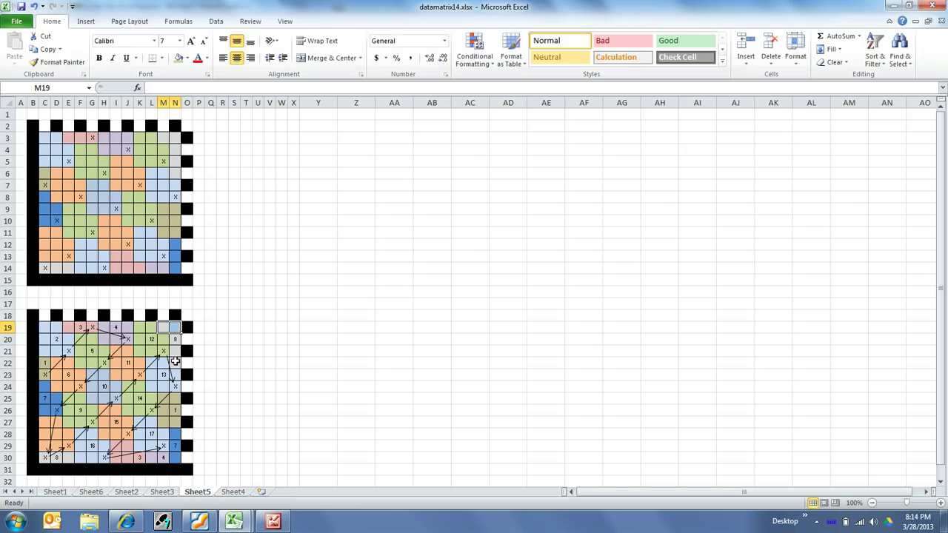
left_click_drag(173, 363, 176, 342)
left_click(176, 339)
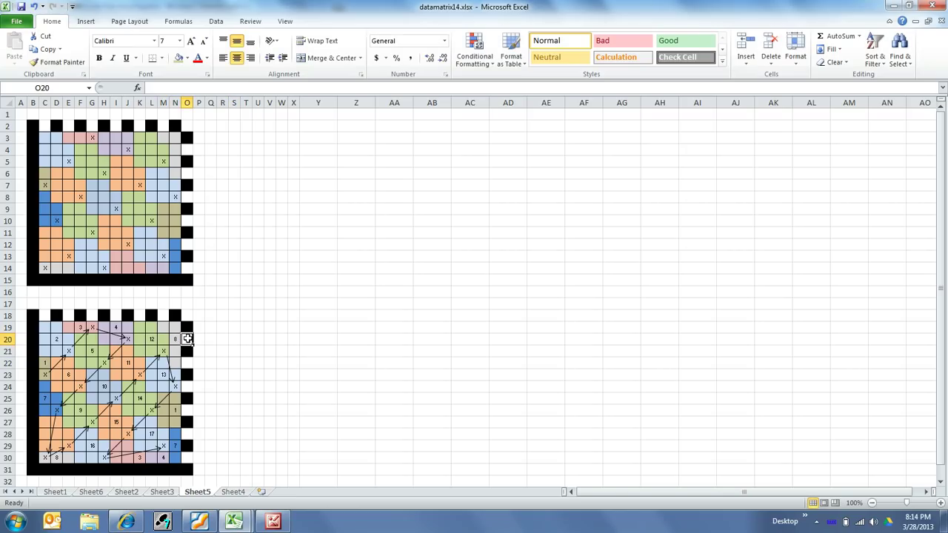
Step: Check Wikipedia's Data Matrix placement diagrams for corner tiles, then return to datamatrix14.xlsx
left_click(126, 522)
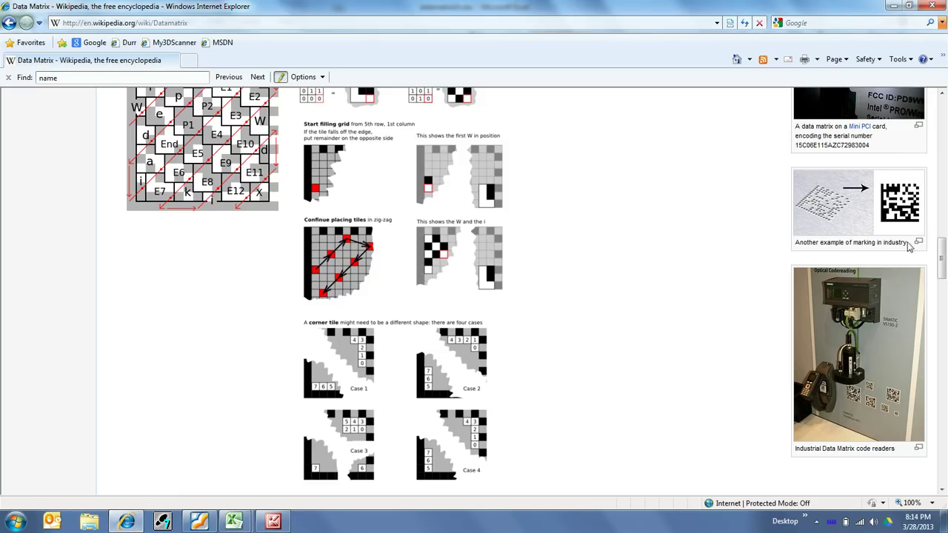
mouse_move(939, 245)
left_mouse_down()
mouse_move(939, 119)
mouse_move(943, 257)
left_mouse_up()
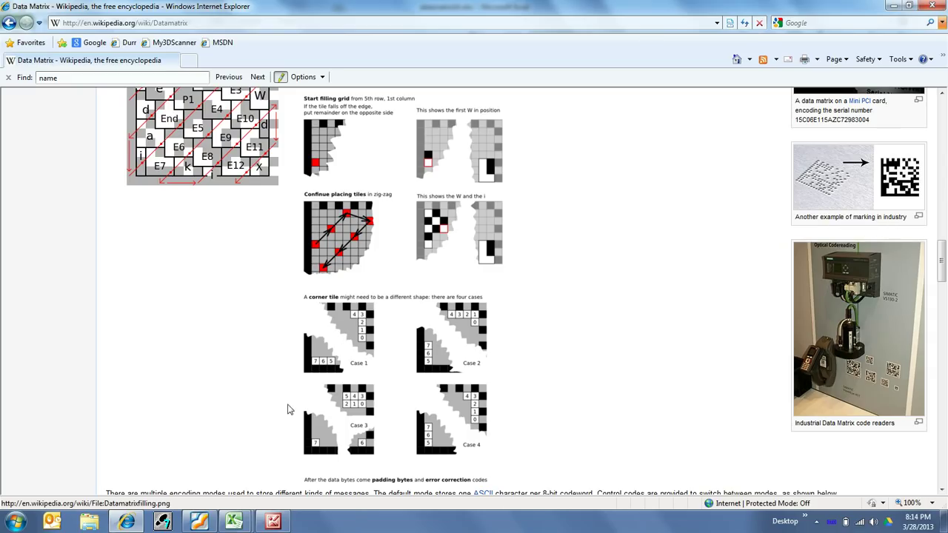
mouse_move(231, 524)
left_click(136, 469)
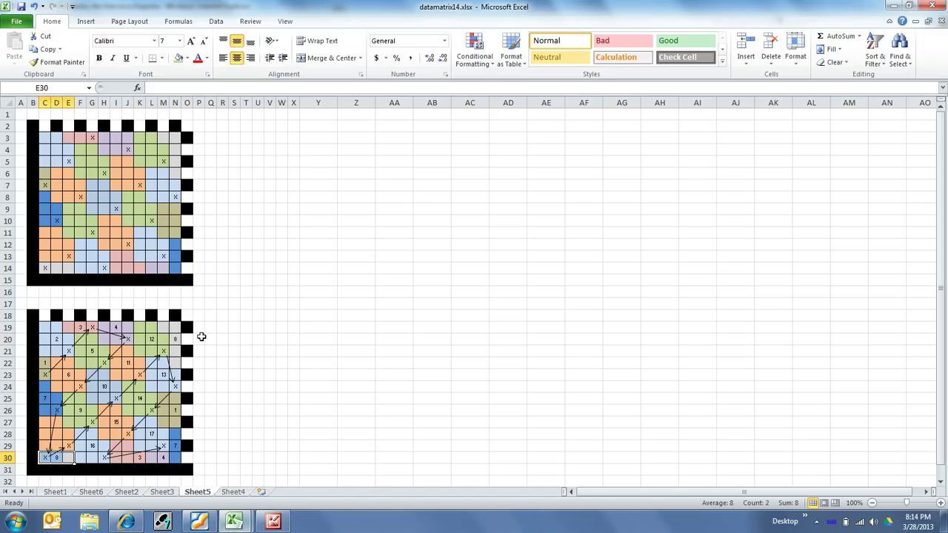
Step: Highlight the wrapped cells N20:N22, deselect, and switch back to the Wikipedia Data Matrix article
left_click_drag(173, 362, 171, 323)
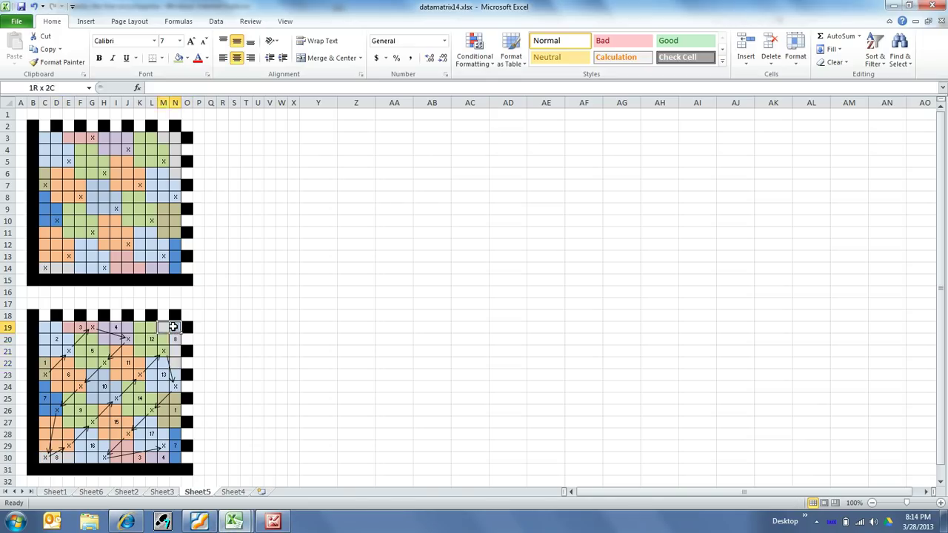
left_click(209, 330)
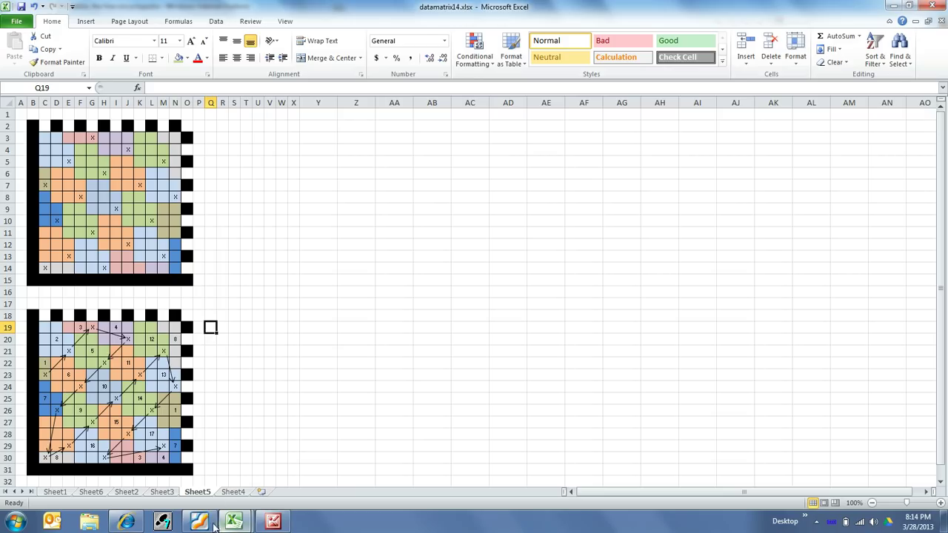
left_click(126, 521)
Step: Scroll up to the article's Encoding section, then return to Sheet5 of datamatrix14.xlsx
scroll(209, 343, "up", 3)
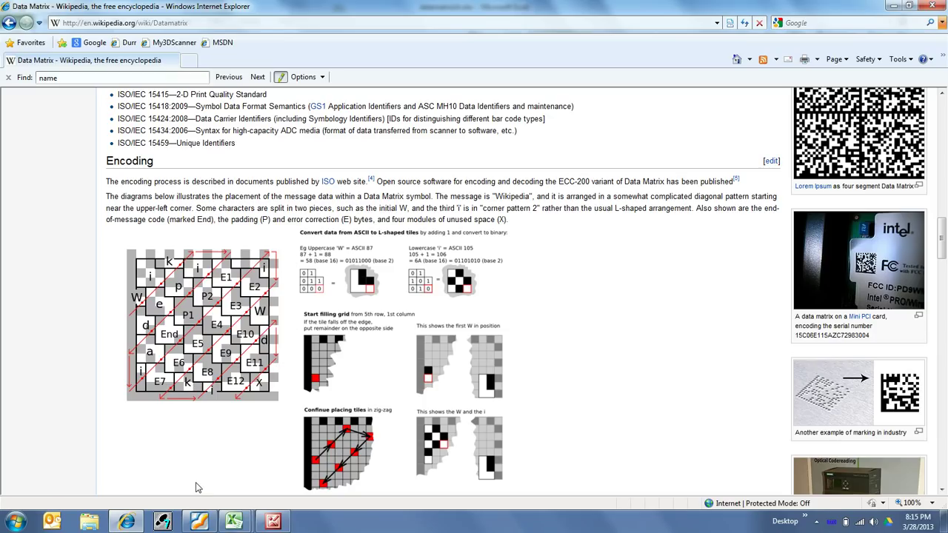
mouse_move(236, 522)
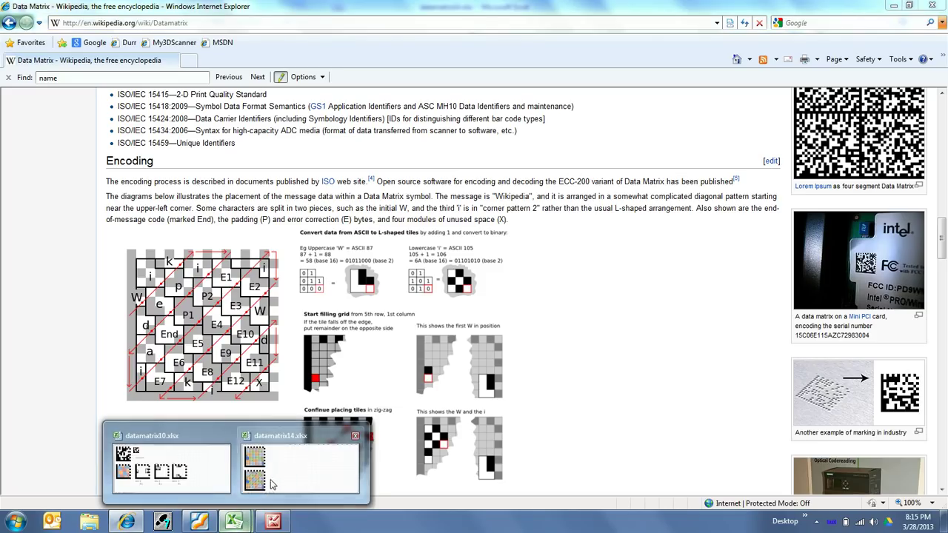
left_click(271, 475)
left_click(259, 387)
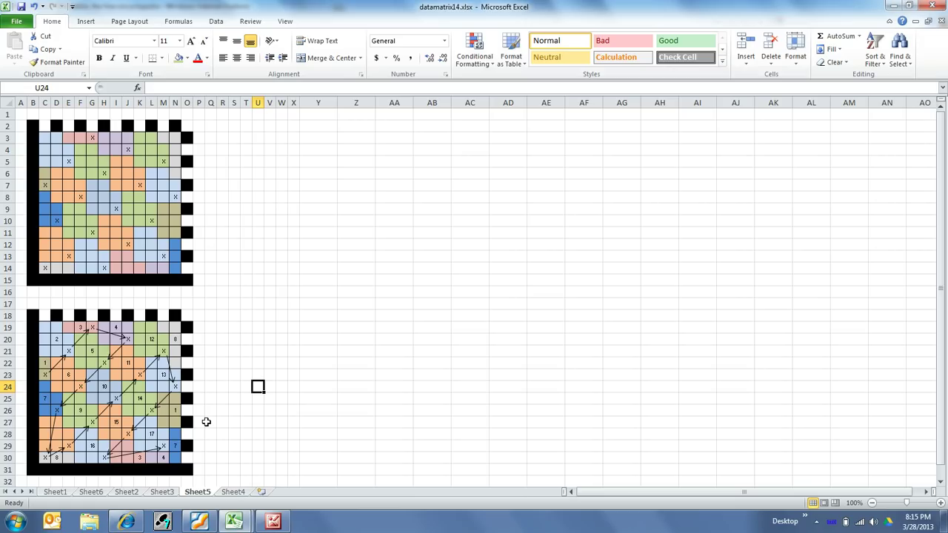
Step: Switch to Sheet4 and point out cells and the upper-left block of the colour grid
left_click(232, 493)
left_click(138, 234)
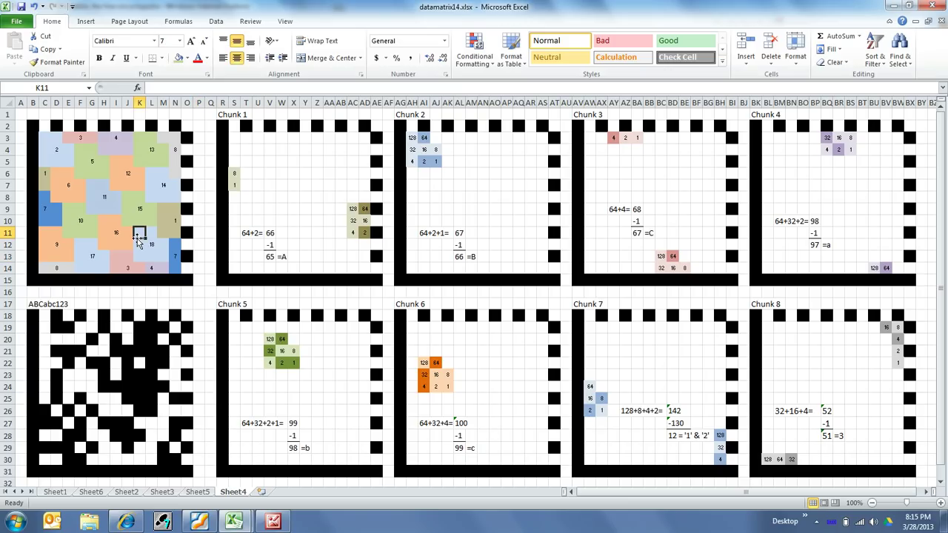
left_click(151, 244)
left_click(199, 245)
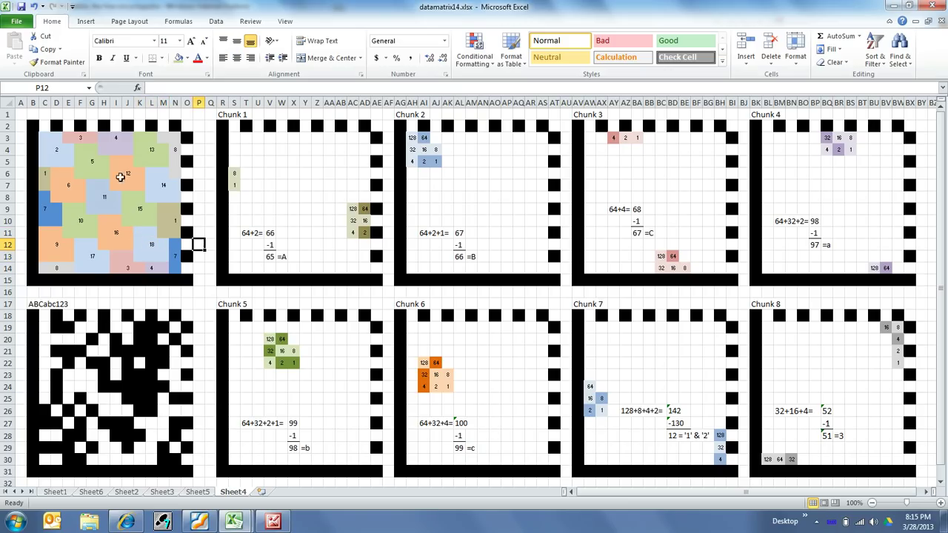
left_click_drag(46, 136, 172, 266)
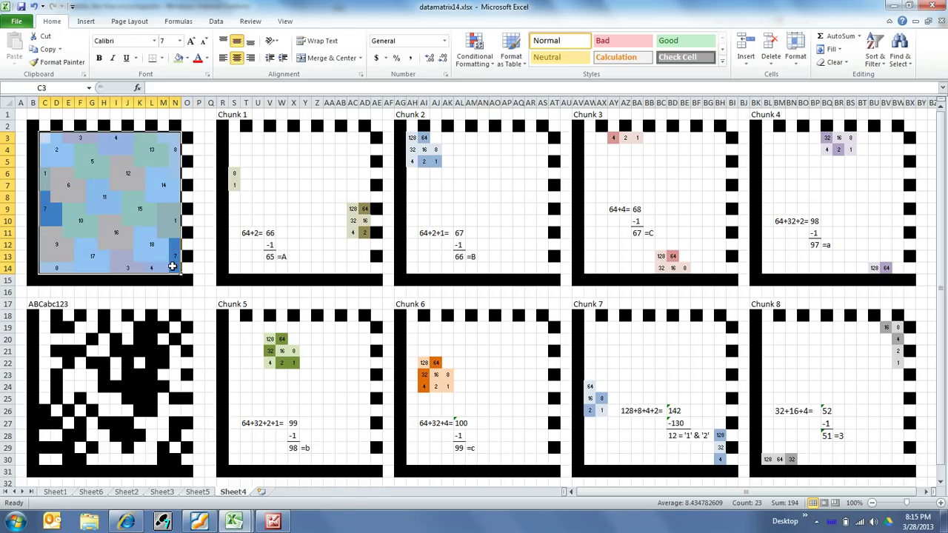
left_click(210, 256)
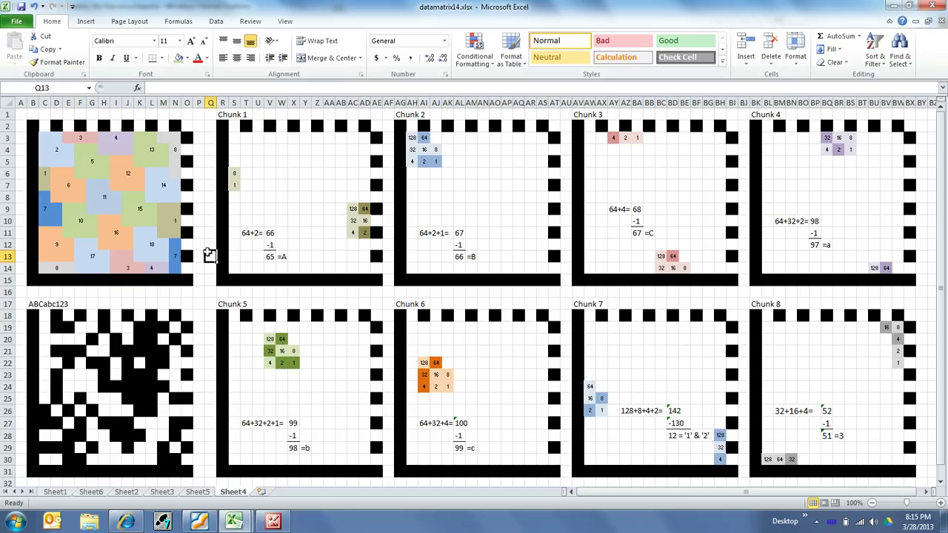
Step: Search Wikipedia for 'reed solo', open Reed–Solomon error correction, then return to the datamatrix14 workbook
left_click(126, 522)
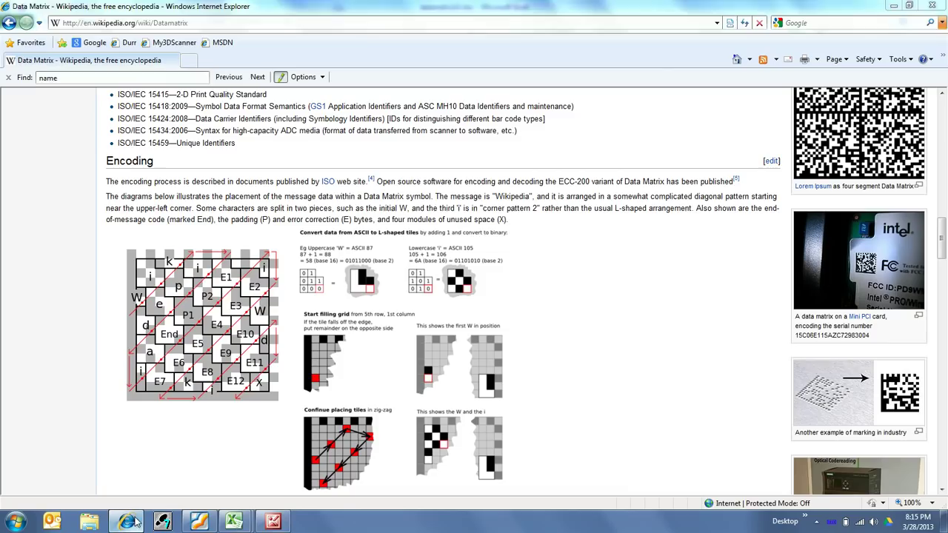
scroll(693, 322, "up", 3)
scroll(693, 322, "up", 10)
left_click(821, 125)
type("reed solo")
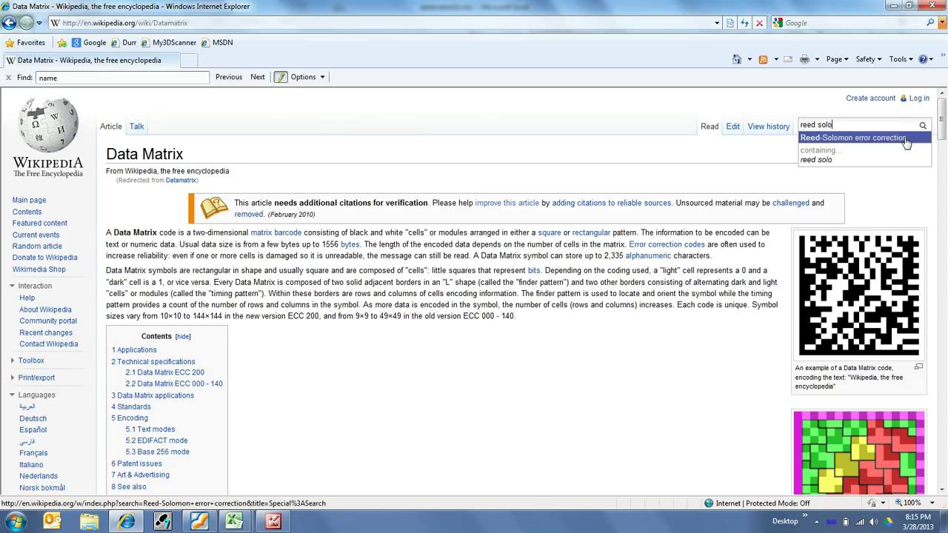
left_click(858, 137)
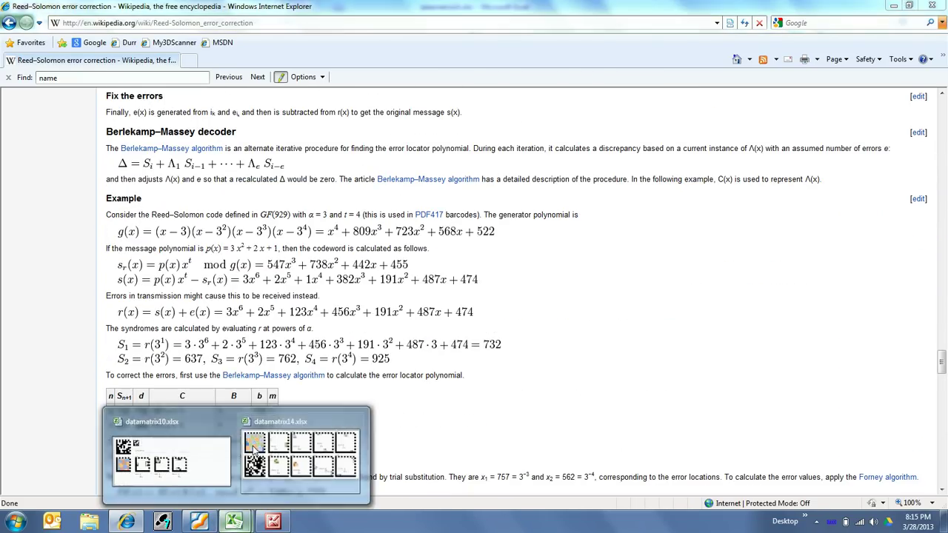
left_click(252, 445)
left_click(281, 175)
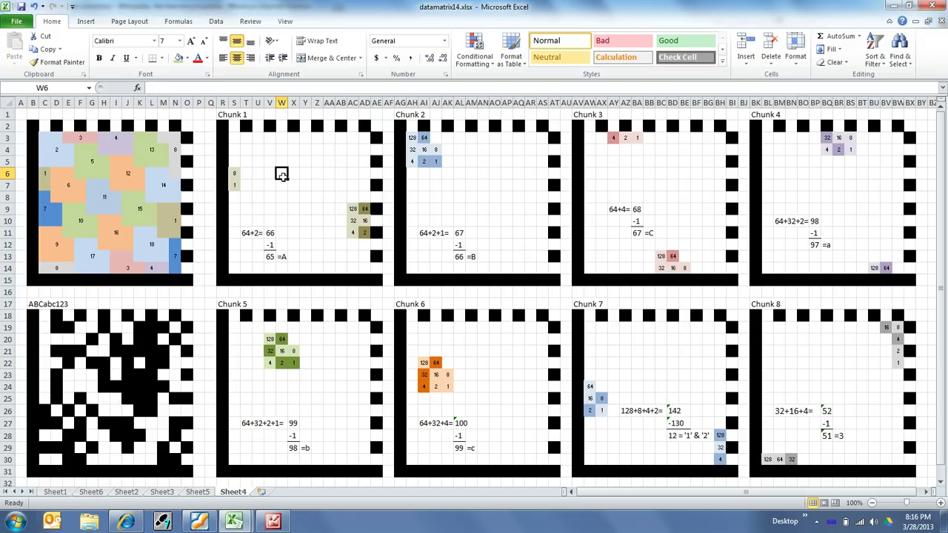
left_click(44, 177)
left_click(161, 207)
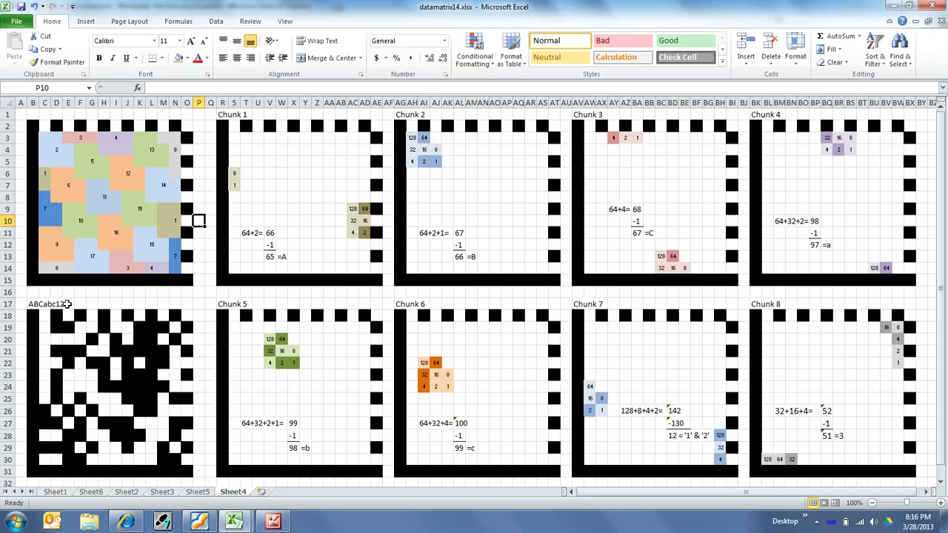
left_click_drag(36, 315, 182, 468)
left_click(198, 435)
left_click(35, 303)
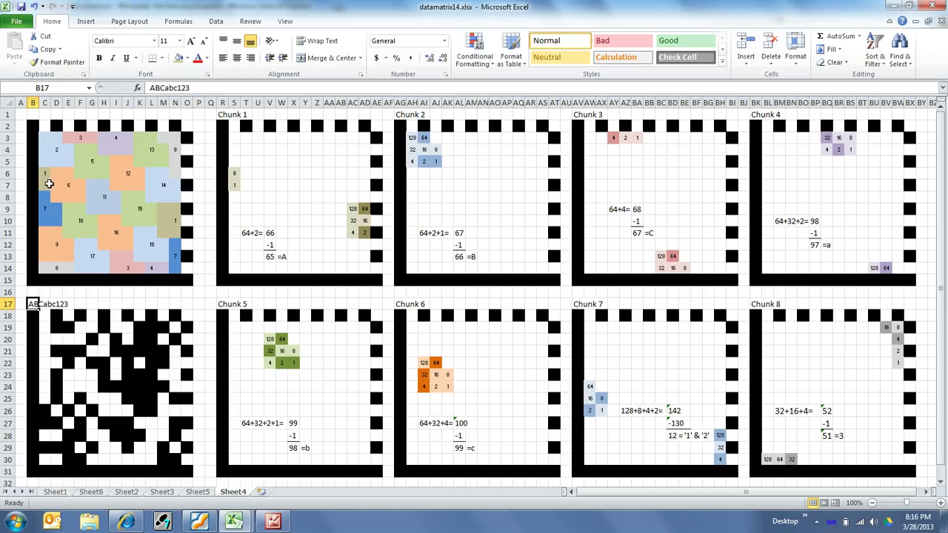
left_click(45, 175)
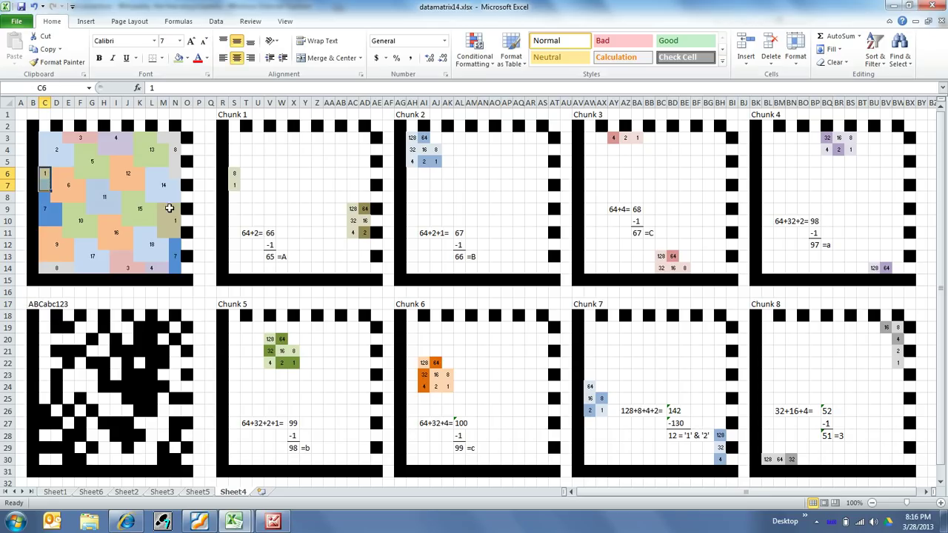
left_click_drag(166, 208, 194, 222)
left_click(211, 209)
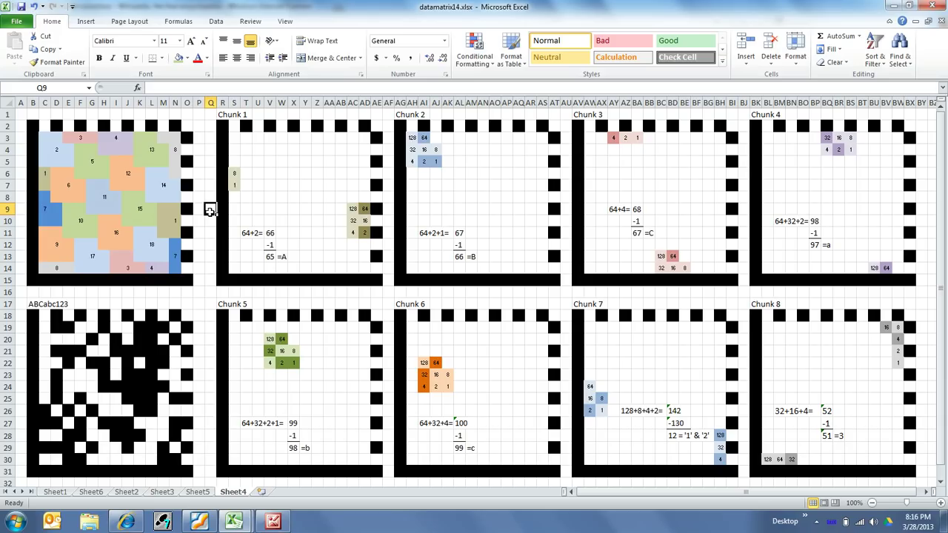
left_click(45, 173)
type("1")
key("Return")
left_click_drag(42, 143, 67, 160)
left_click(45, 185)
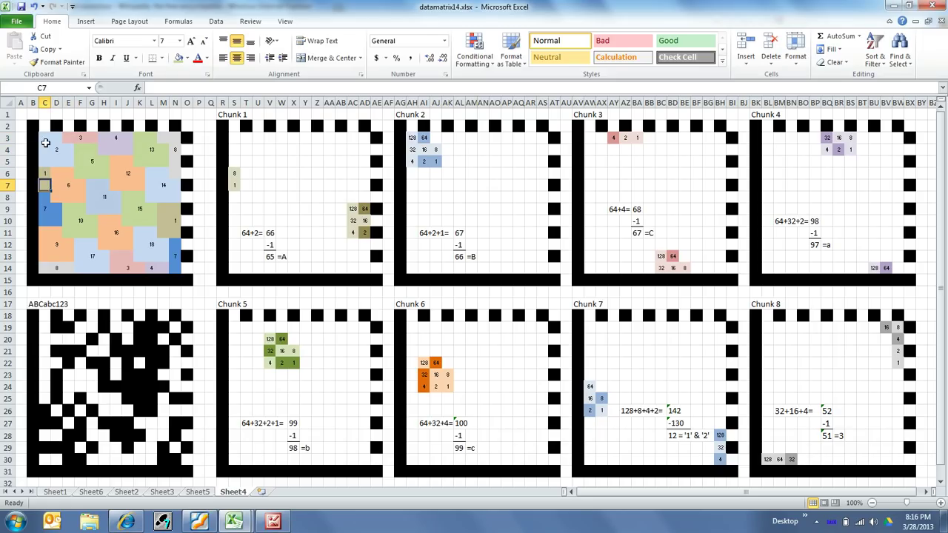
left_click_drag(45, 142, 72, 164)
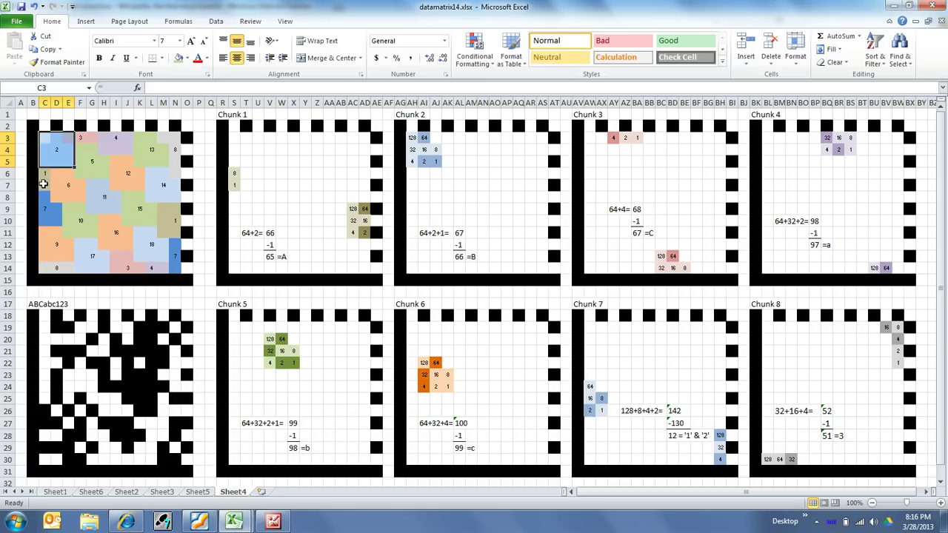
left_click(45, 184)
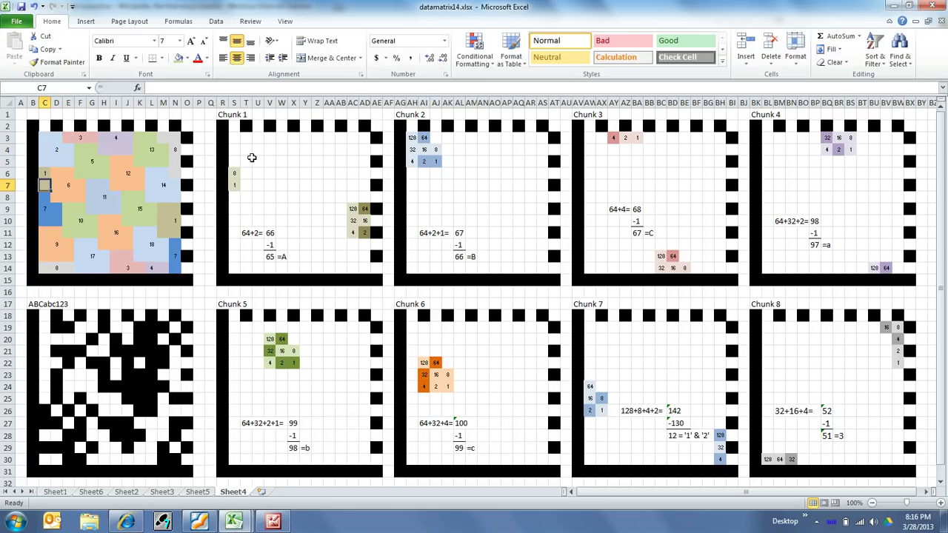
Step: Point out Chunk 2's bit cells from 128 down to 1
left_click(444, 163)
left_click(412, 138)
left_click(424, 138)
left_click(412, 150)
left_click(423, 150)
left_click(435, 150)
left_click(412, 162)
left_click(424, 161)
left_click(436, 163)
left_click(445, 173)
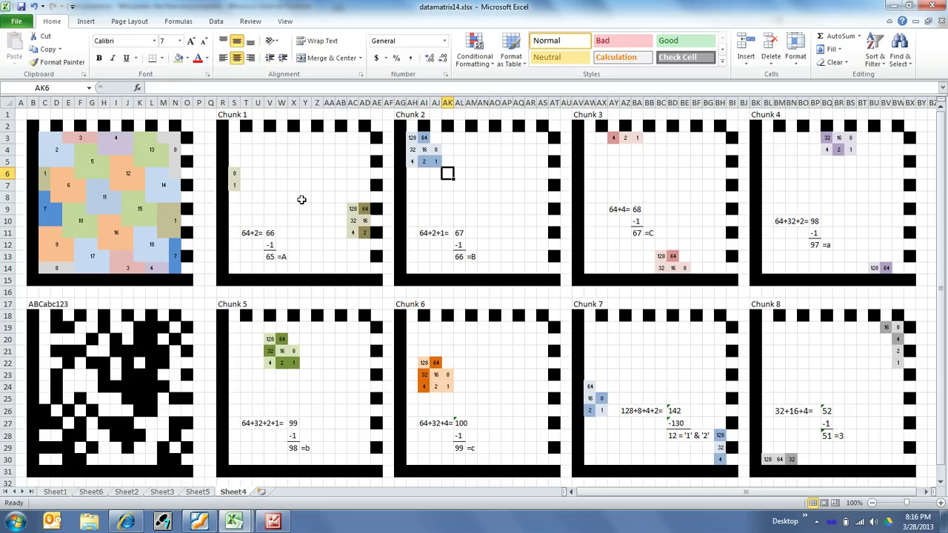
Step: Point out Chunk 1's bit cells: 128, 64, 16, 8, 4, 2 and 1
left_click(353, 209)
left_click(364, 210)
left_click(363, 220)
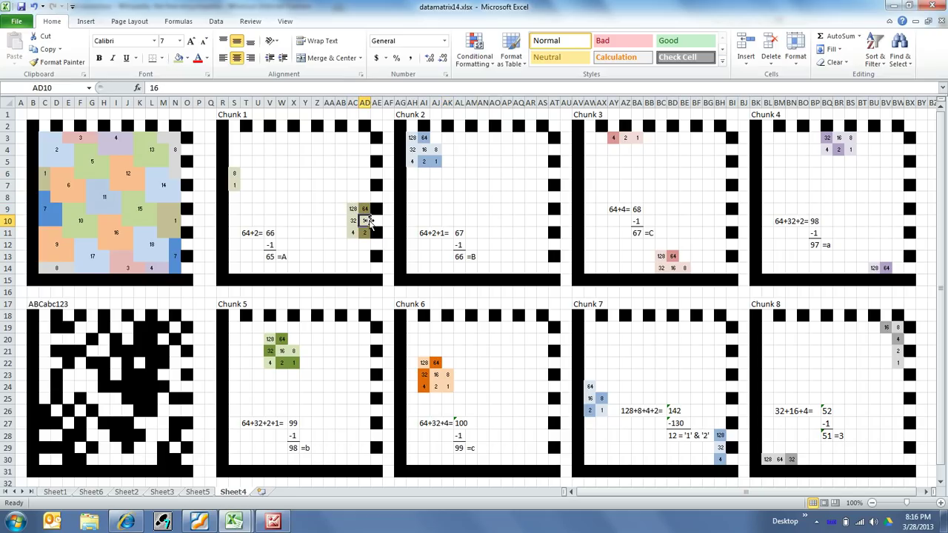
left_click(234, 173)
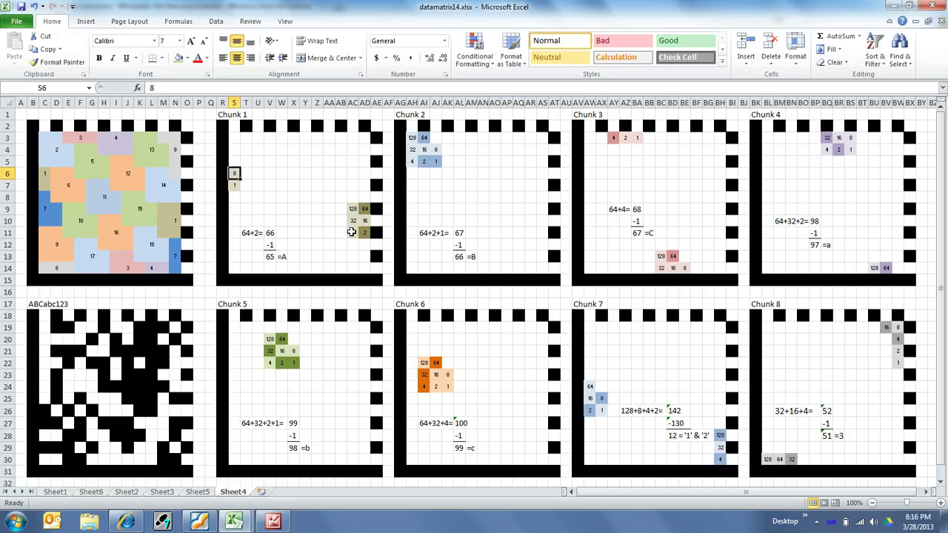
left_click(353, 233)
left_click(364, 233)
left_click(234, 184)
left_click(246, 197)
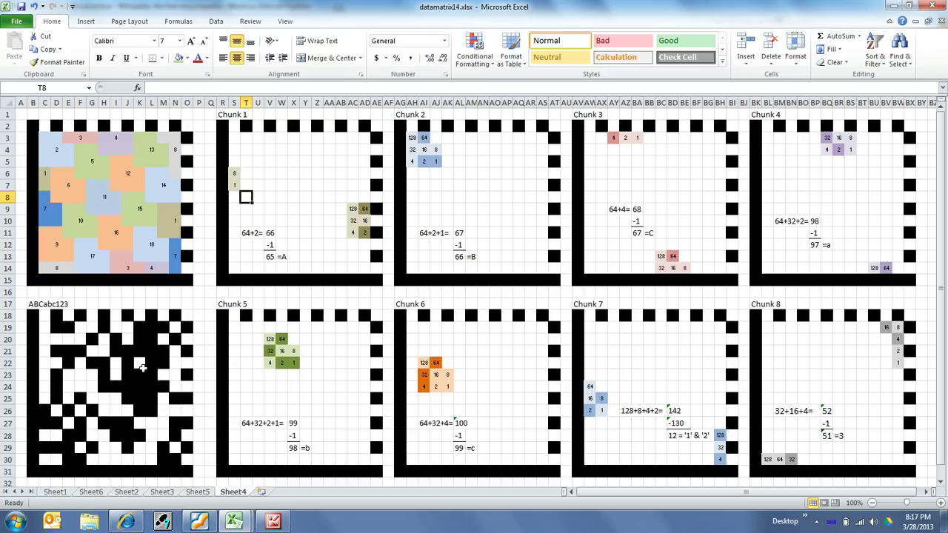
Step: Show Chunk 1's set bits 64+2 totalling 66, minus 1 giving 65, and bring up the ASCII table
left_click(366, 208)
left_click(364, 232)
left_click(246, 232)
left_click(279, 232)
left_click(269, 232)
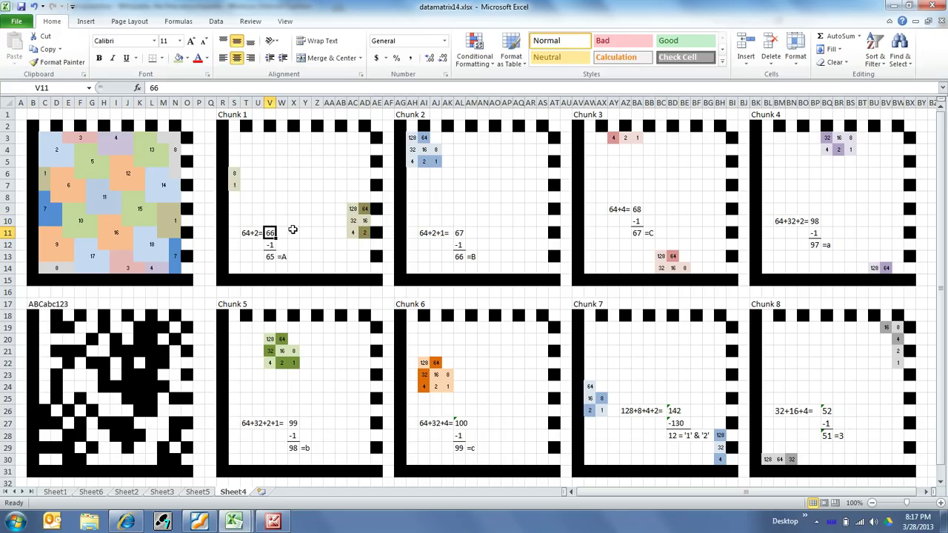
left_click(270, 256)
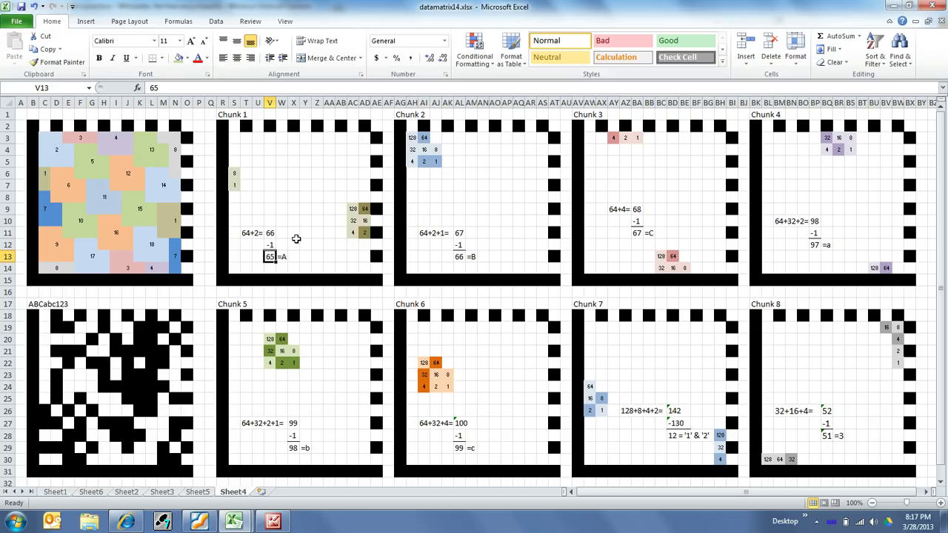
left_click(272, 522)
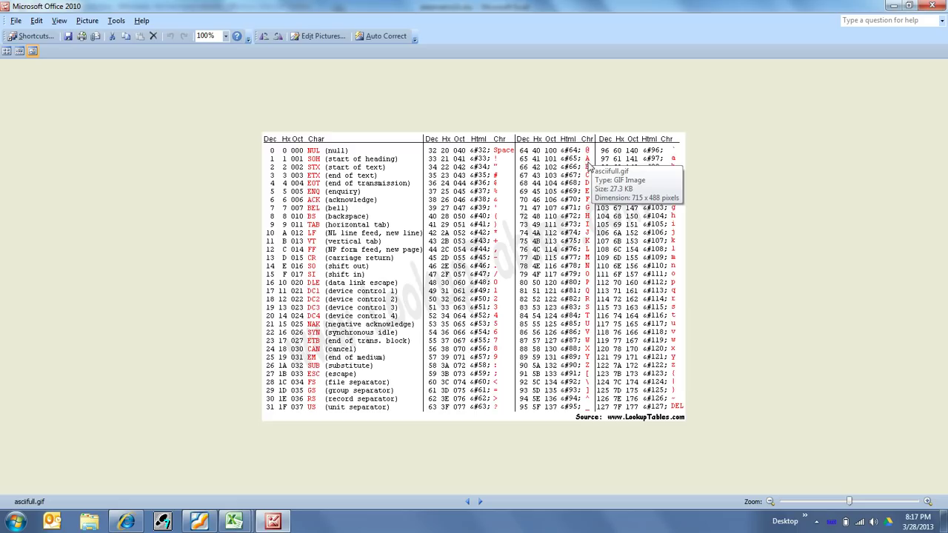
Step: Switch from the ASCII table image back to the datamatrix14.xlsx workbook
left_click(232, 522)
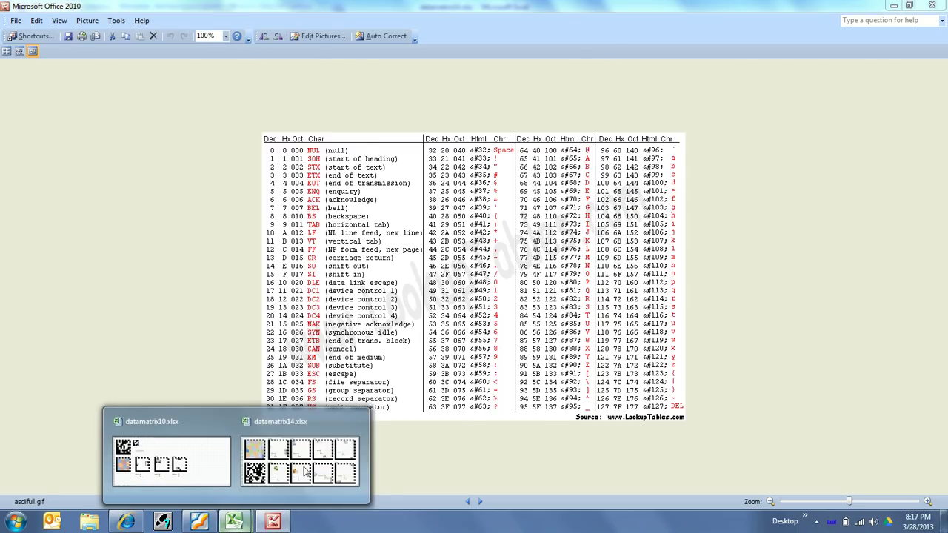
left_click(267, 441)
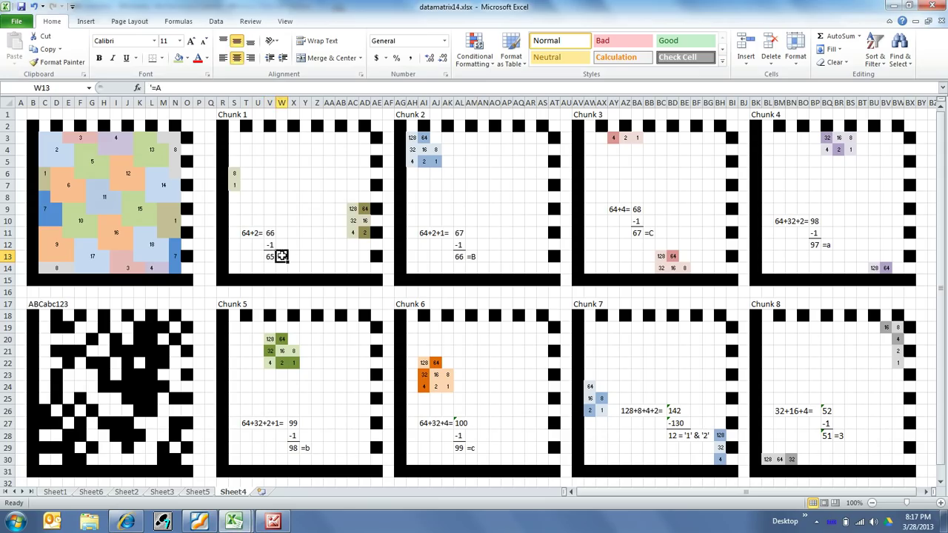
left_click(305, 232)
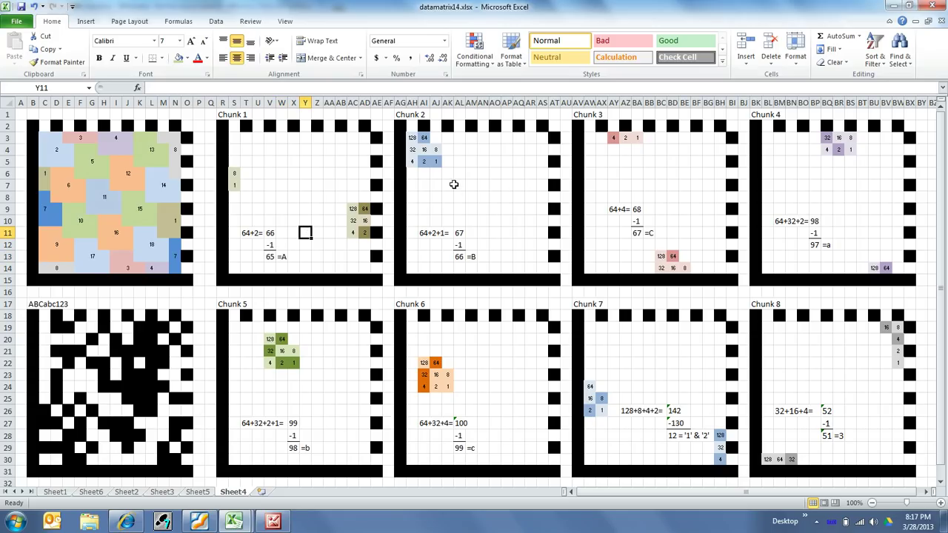
left_click(424, 161)
left_click(436, 161)
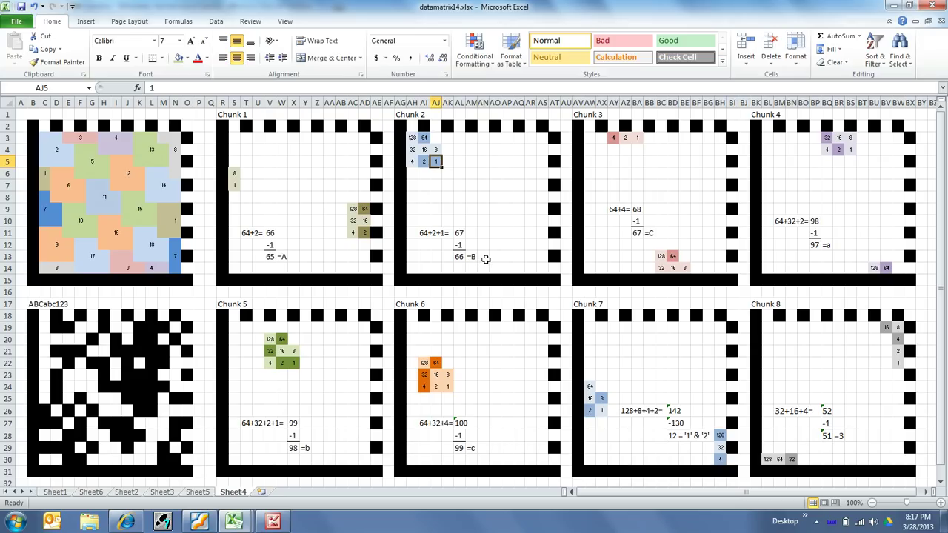
left_click(273, 522)
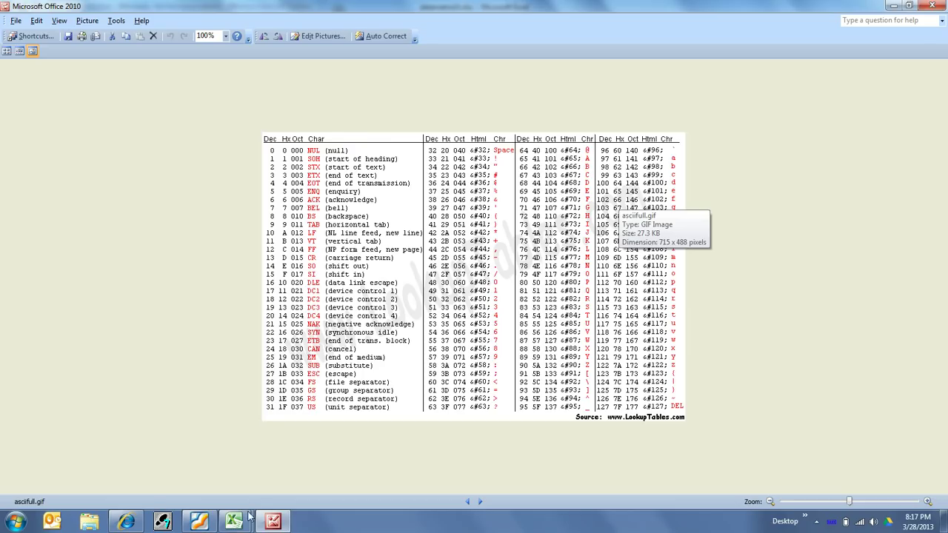
mouse_move(234, 522)
left_click(293, 478)
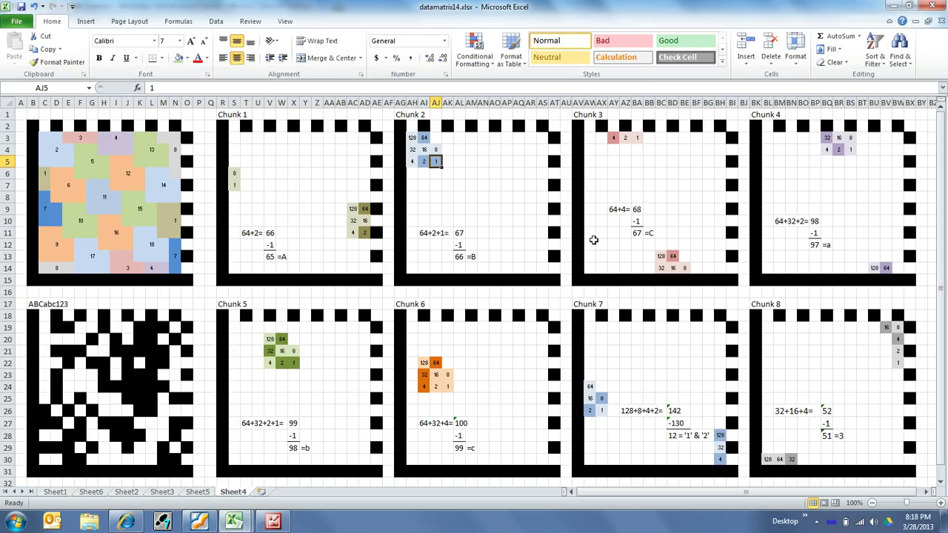
Step: Point out Chunk 3's bit cells: 64, 128, 16, 4, 2 and 1
left_click(672, 255)
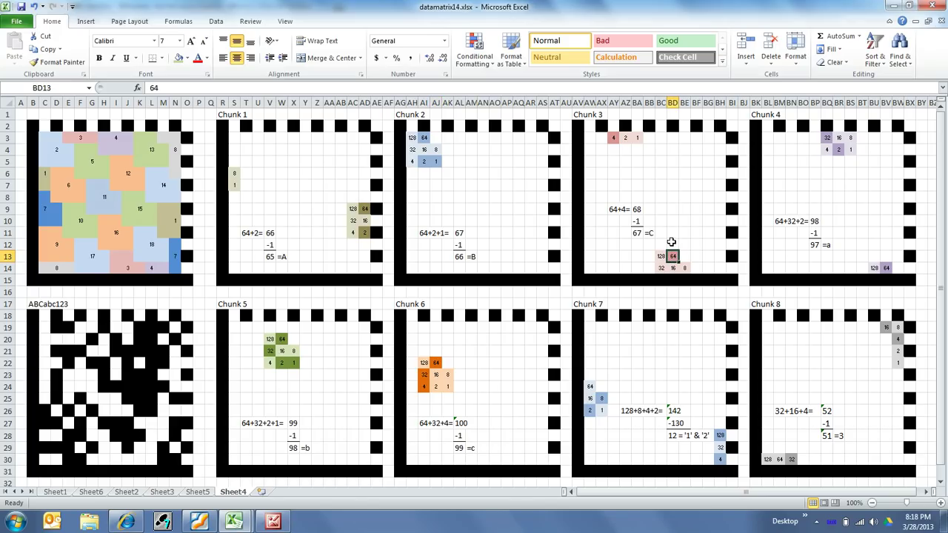
left_click(661, 256)
left_click(672, 267)
left_click(613, 138)
left_click(625, 137)
left_click(636, 138)
left_click(697, 256)
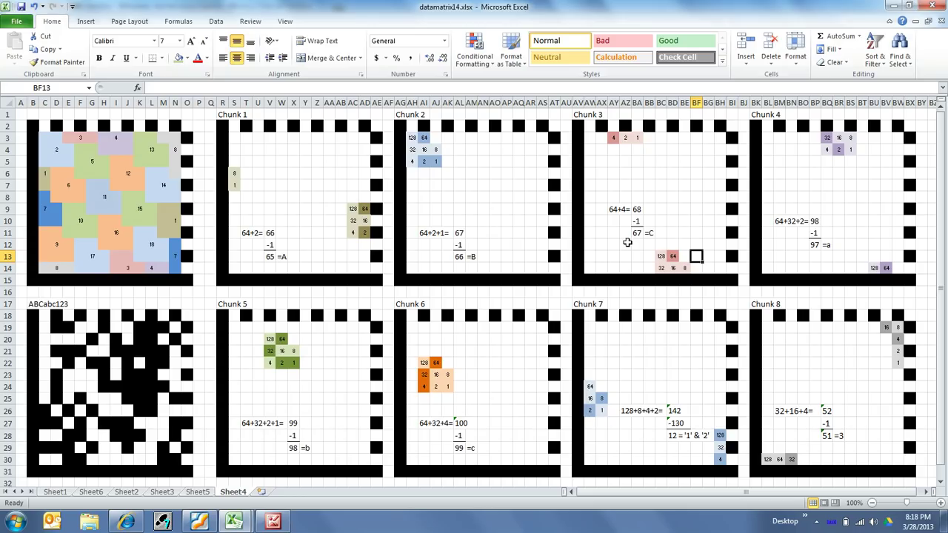
Step: Show Chunk 2's 66 total and Chunk 3's decoded letter C, then bring up the ASCII table
left_click_drag(626, 267, 469, 262)
left_click(460, 256)
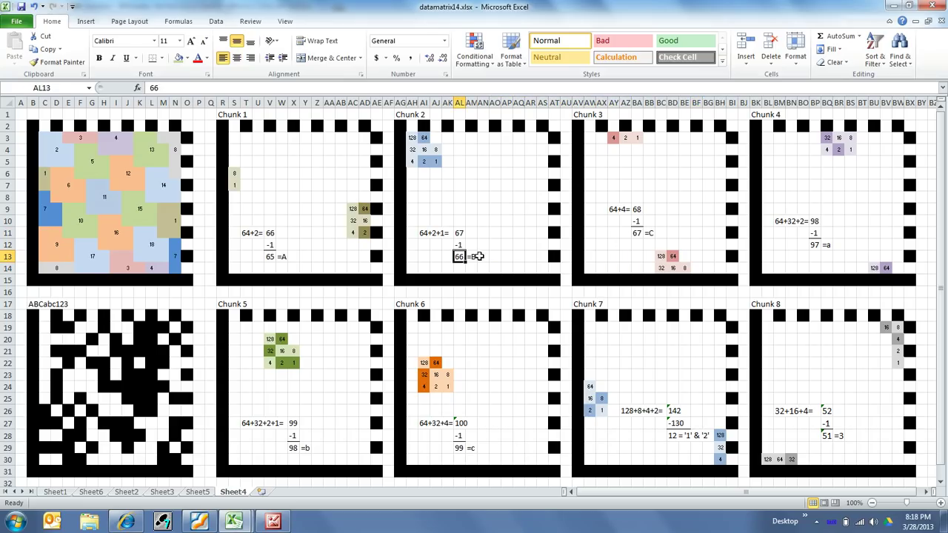
left_click(647, 233)
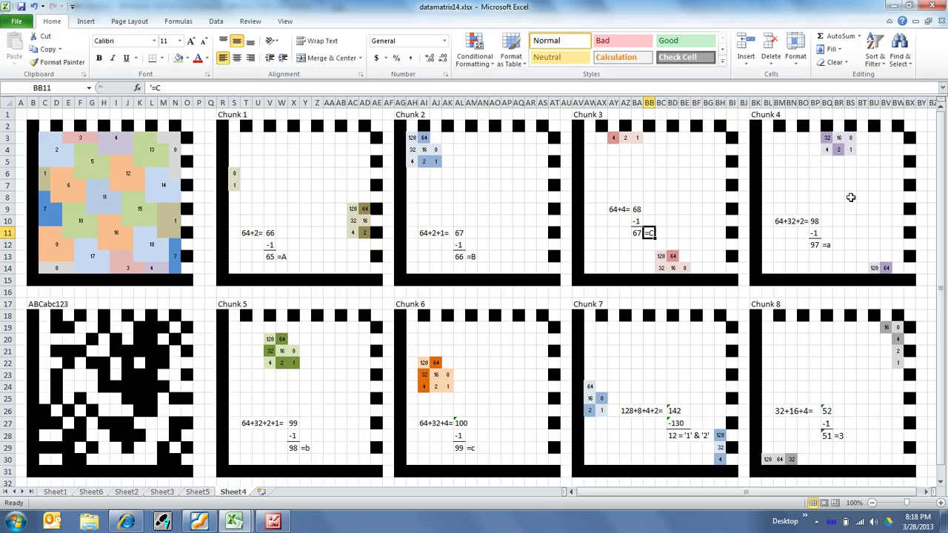
left_click(274, 522)
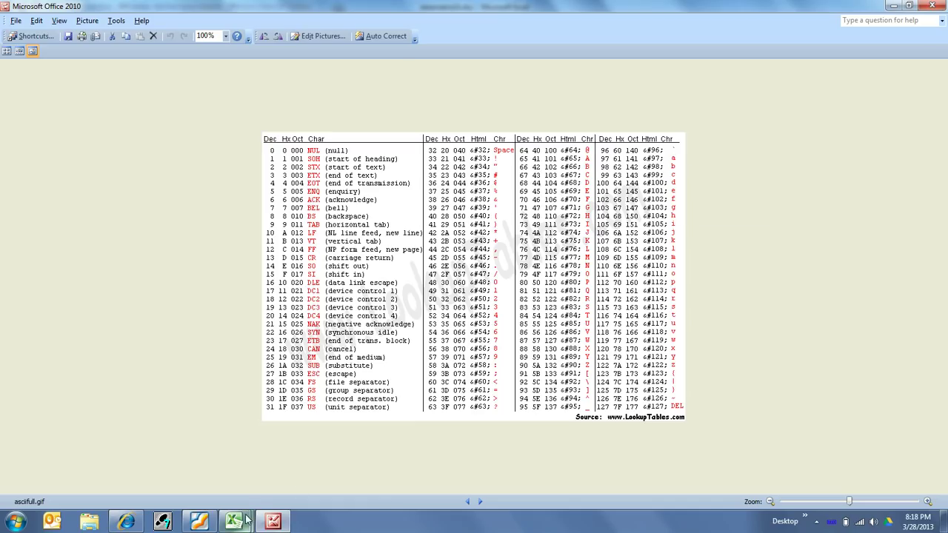
Step: Return to the datamatrix14.xlsx workbook at the Chunk 4 area
mouse_move(234, 522)
left_click(170, 455)
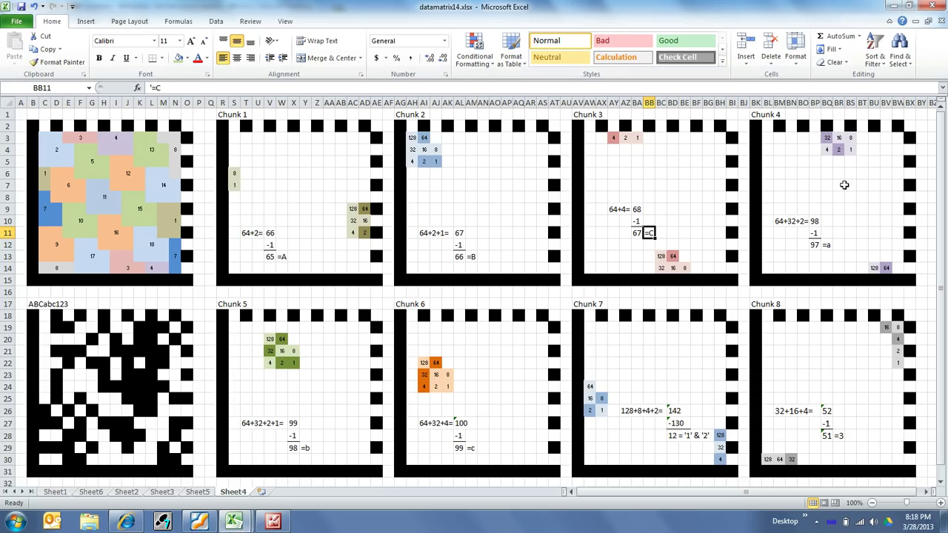
left_click(844, 225)
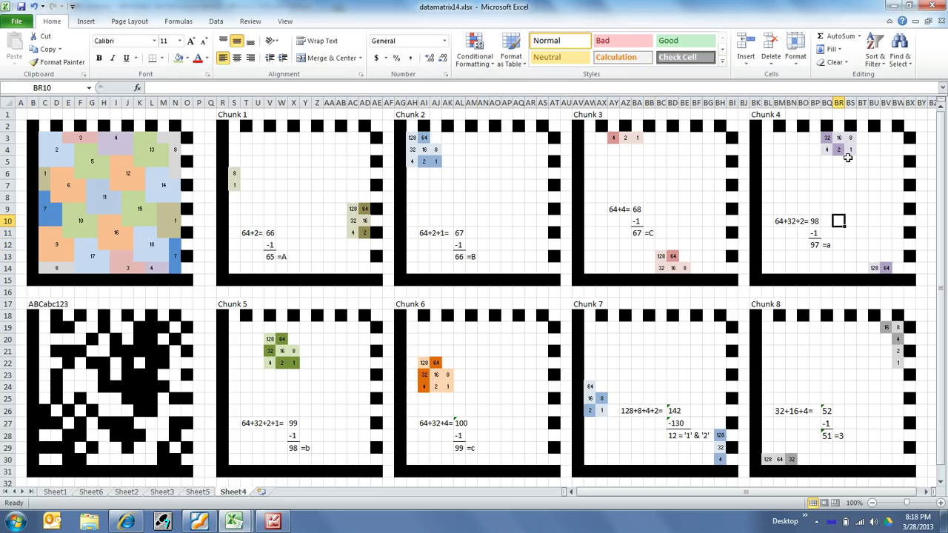
Step: Point out Chunk 4's bits, total 98, minus 1 giving 97, decoded as 'a'
left_click(874, 268)
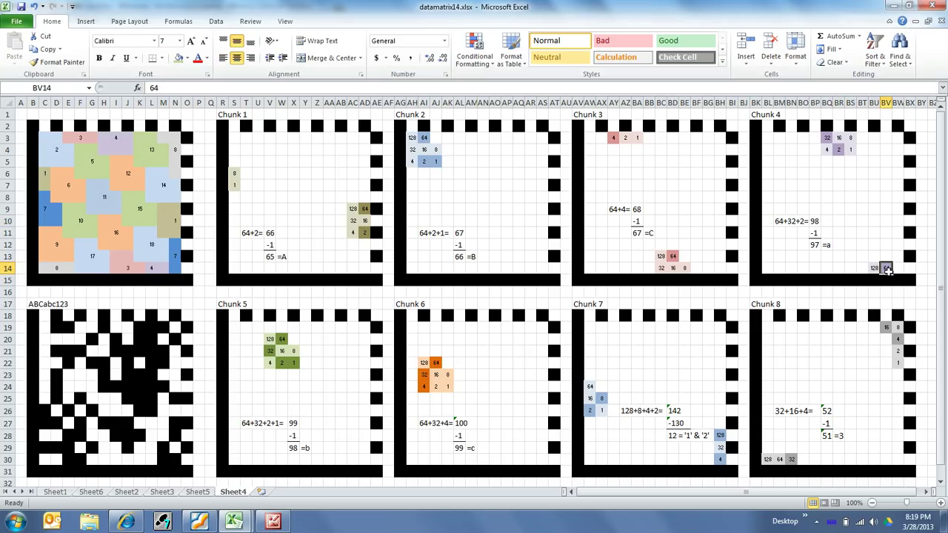
left_click(826, 137)
left_click(838, 149)
left_click(814, 221)
left_click(814, 233)
left_click(814, 245)
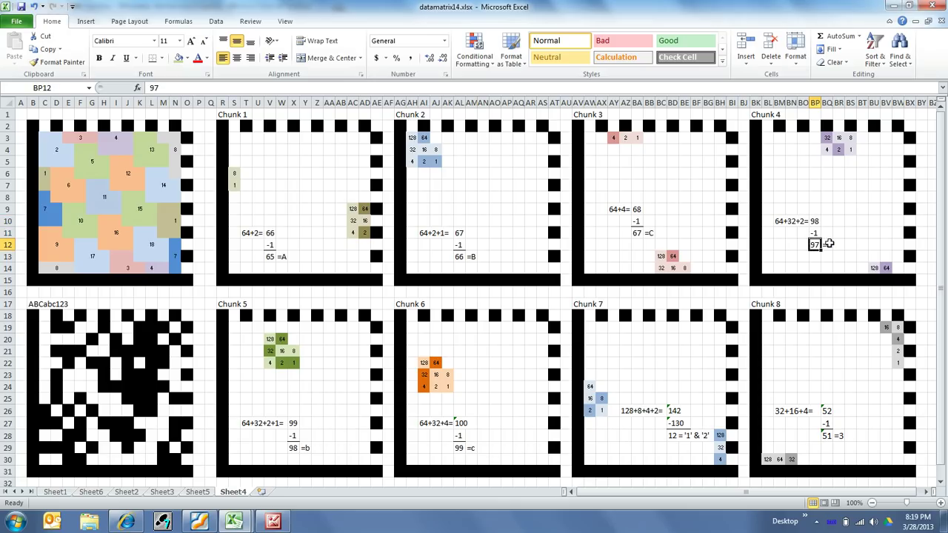
left_click(827, 245)
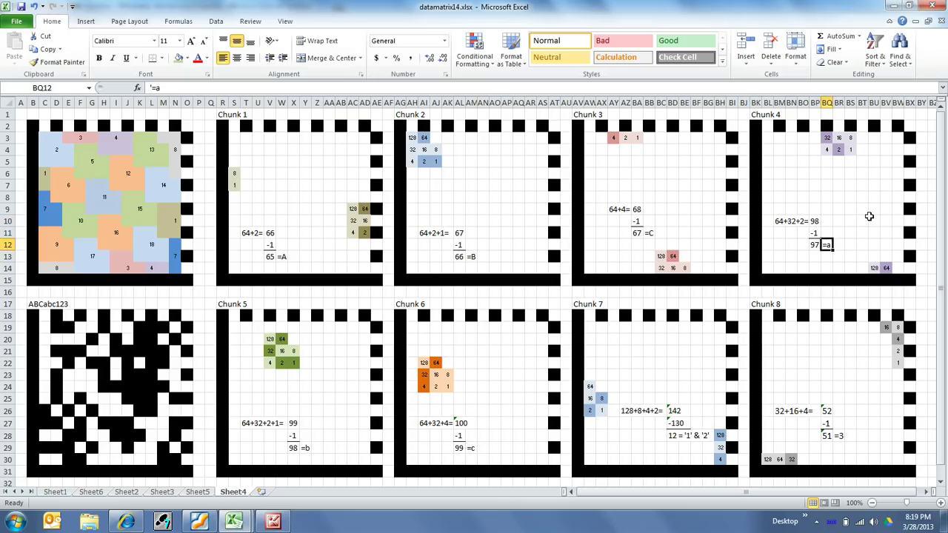
left_click(264, 397)
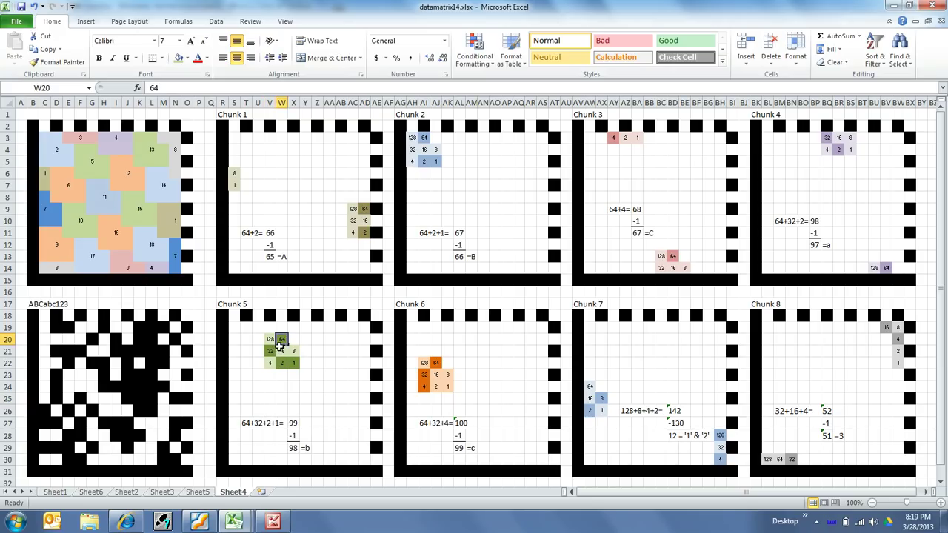
left_click(305, 374)
left_click(294, 448)
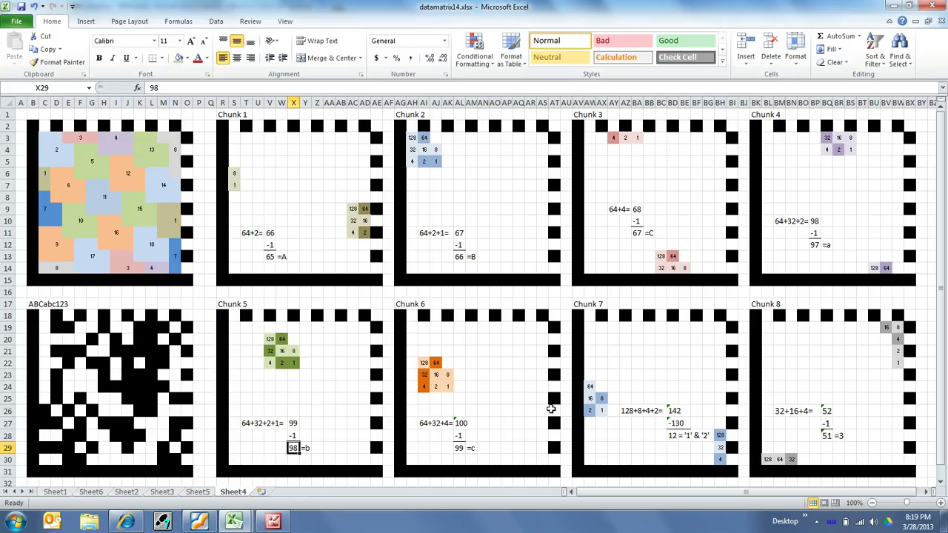
left_click(470, 363)
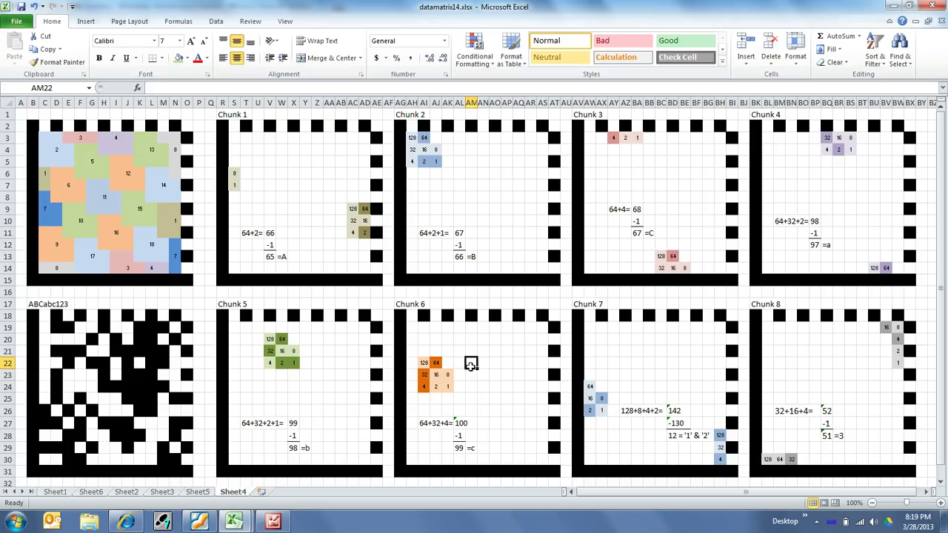
left_click(635, 374)
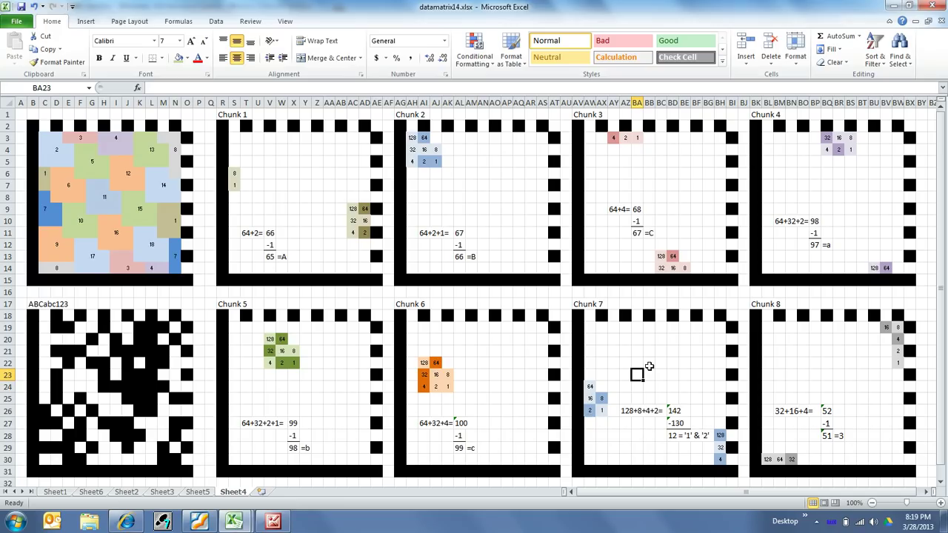
left_click(719, 437)
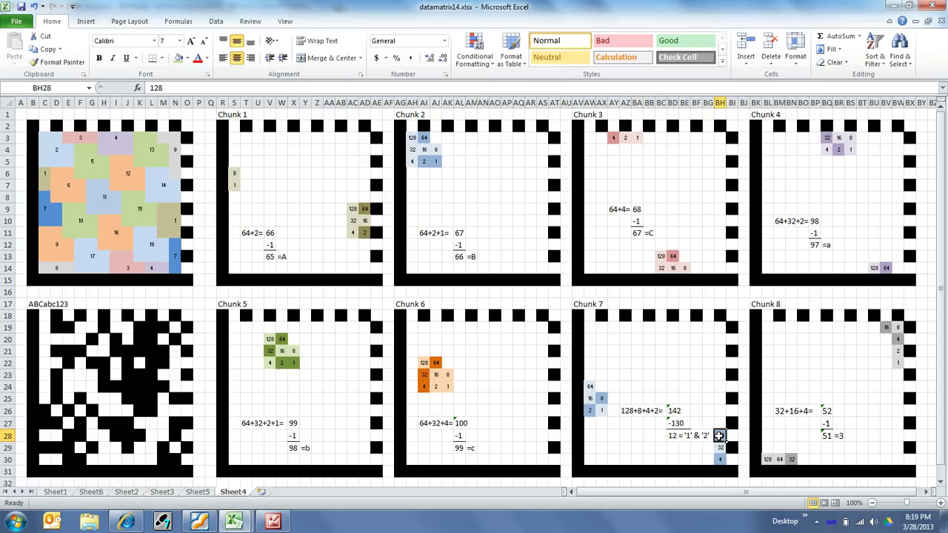
left_click(589, 386)
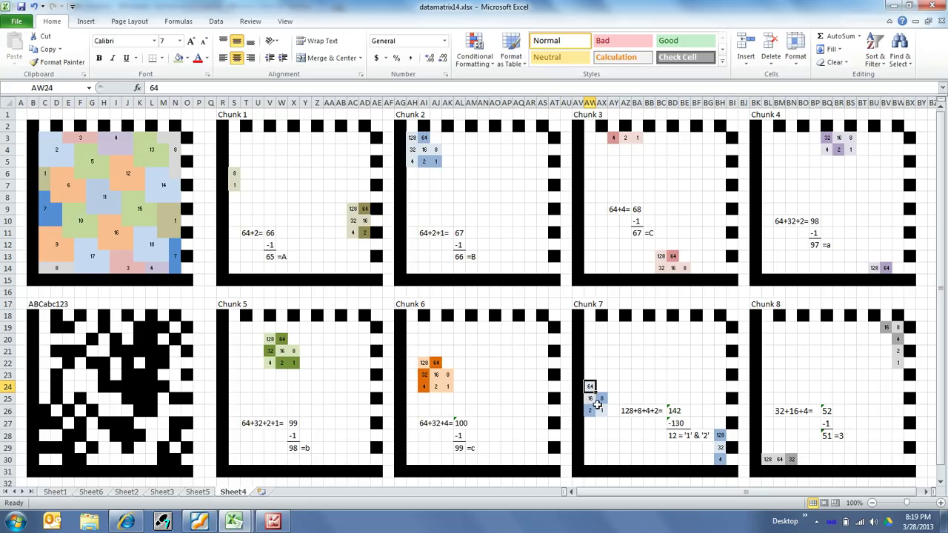
left_click(720, 458)
left_click(590, 398)
left_click(601, 399)
left_click(590, 411)
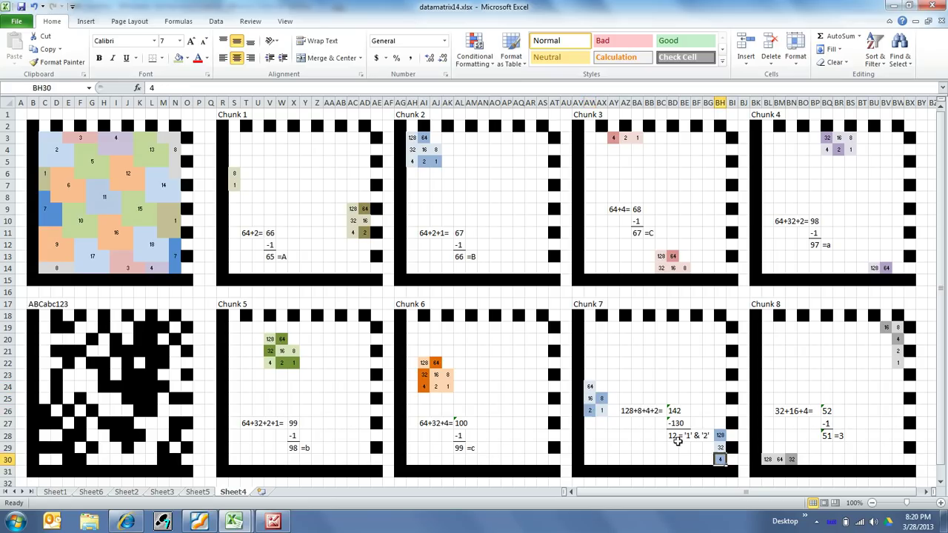
left_click(625, 423)
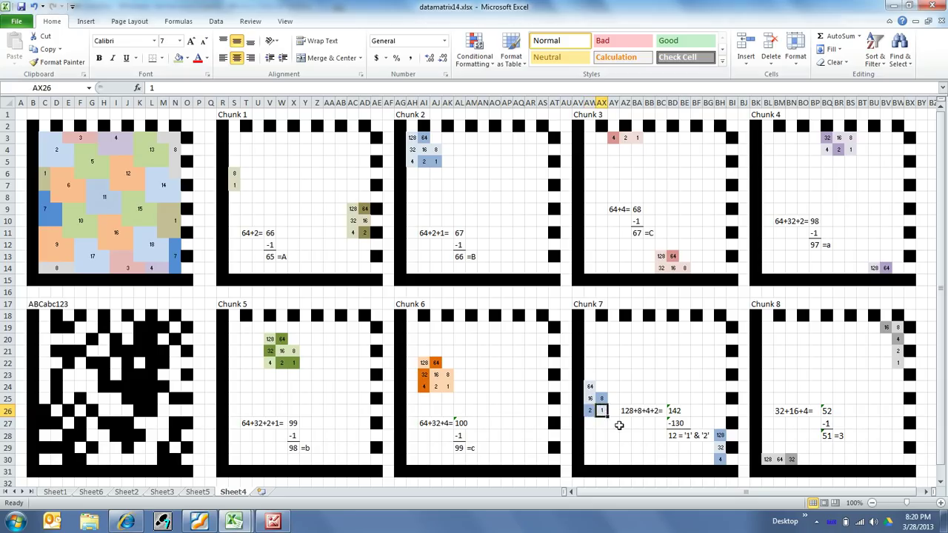
left_click(719, 434)
left_click(720, 458)
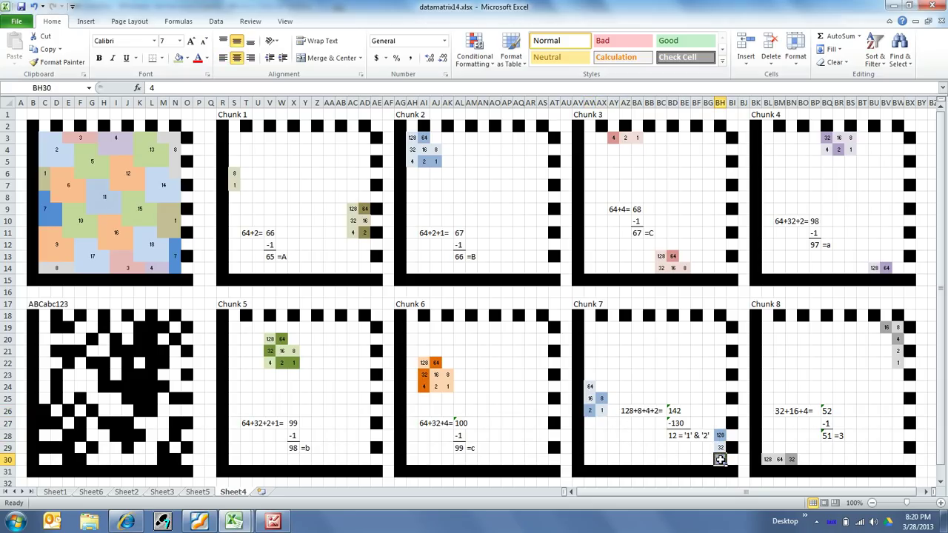
left_click(601, 398)
left_click(589, 410)
left_click(684, 411)
left_click(696, 411)
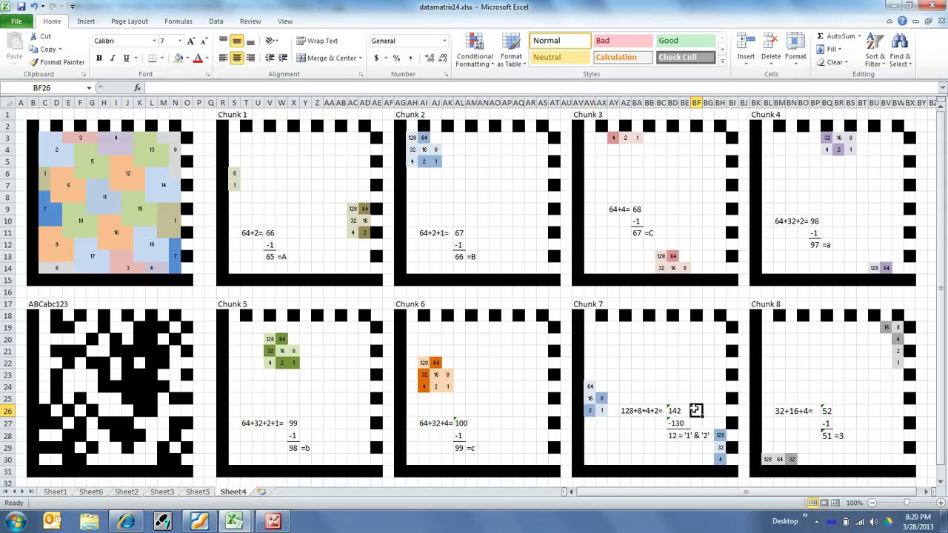
left_click(660, 436)
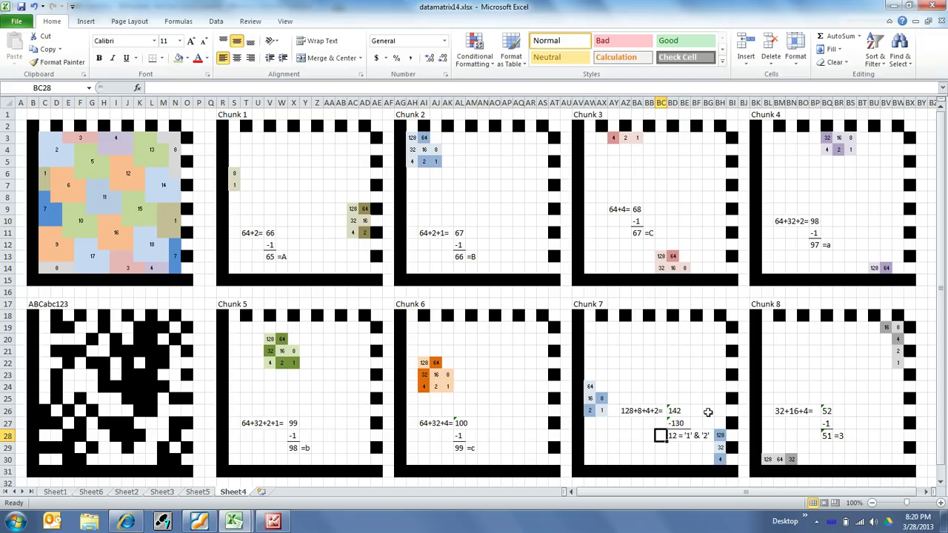
left_click(649, 351)
type("1")
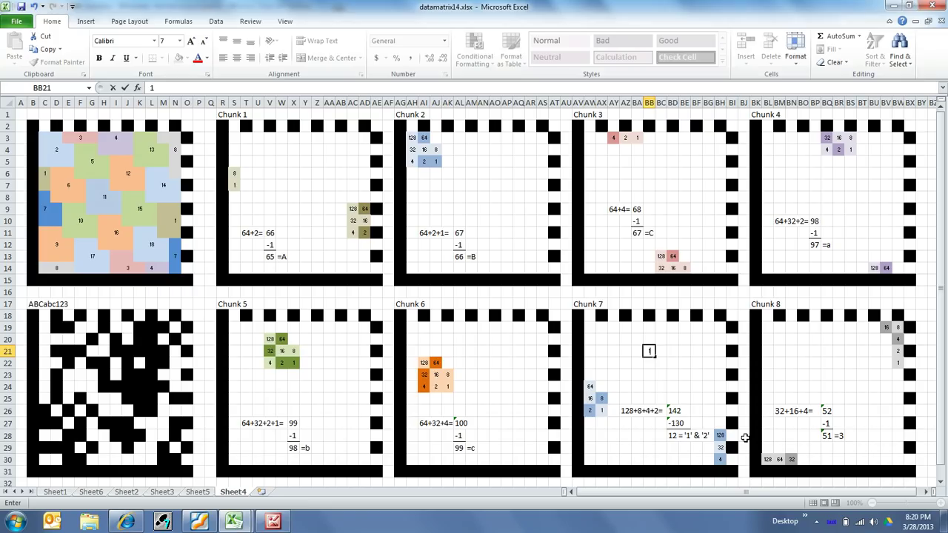
type("95-130")
key("Return")
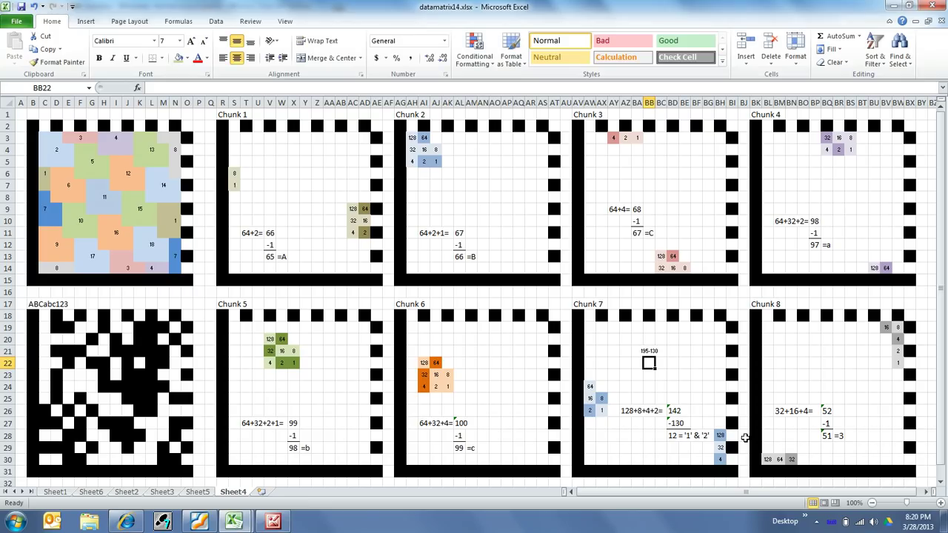
left_click(648, 351)
type("=")
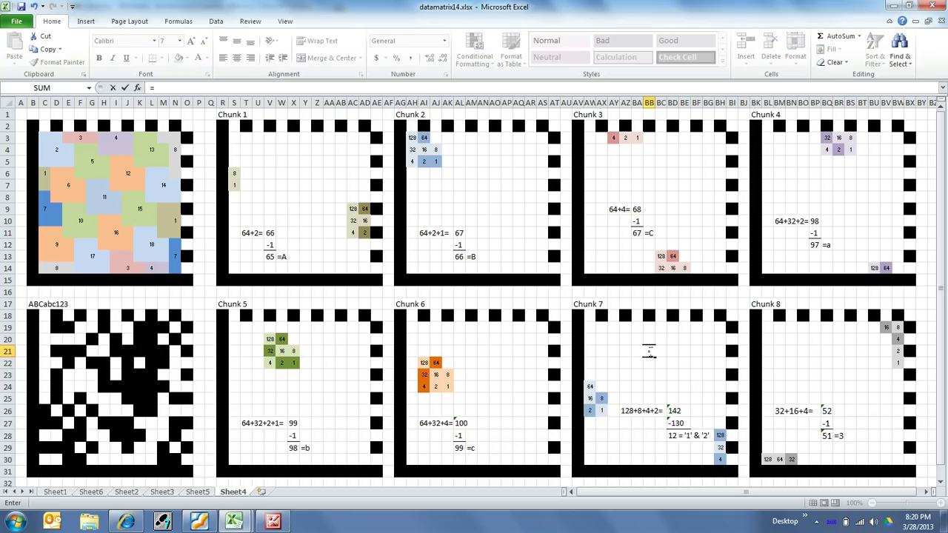
type("195-130")
key("Return")
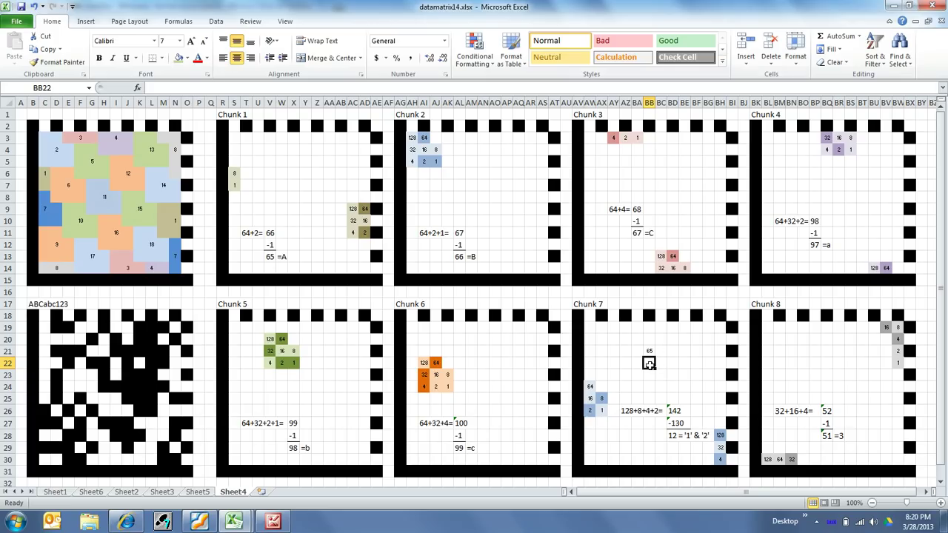
key("Up")
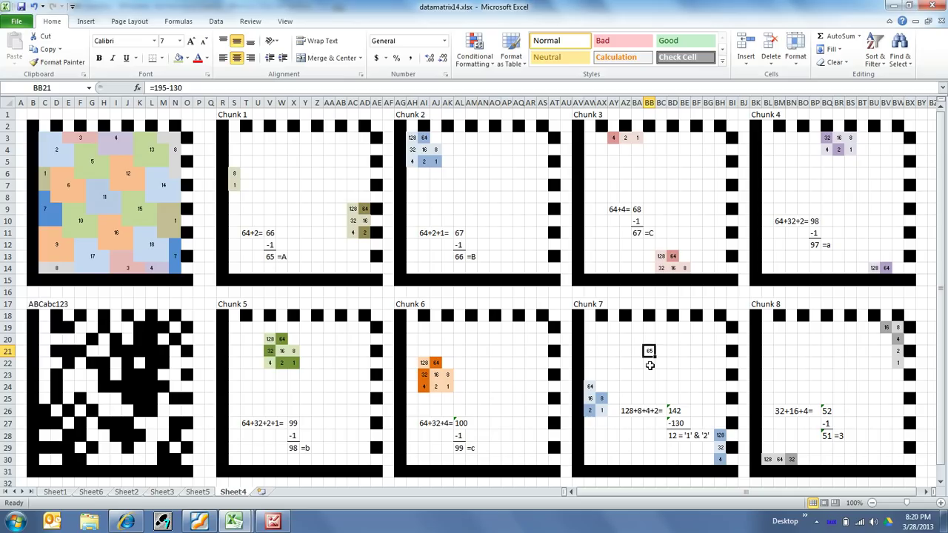
key("Delete")
left_click(834, 385)
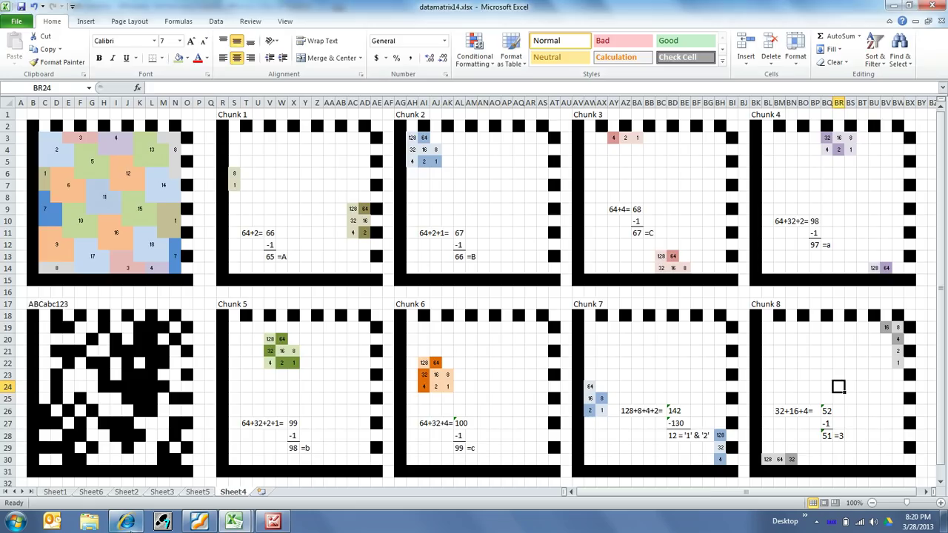
Step: Go back to the Data Matrix article's encoding diagrams and codeword table, then return to Excel's Sheet4
left_click(126, 521)
left_click(10, 23)
scroll(470, 304, "down", 15)
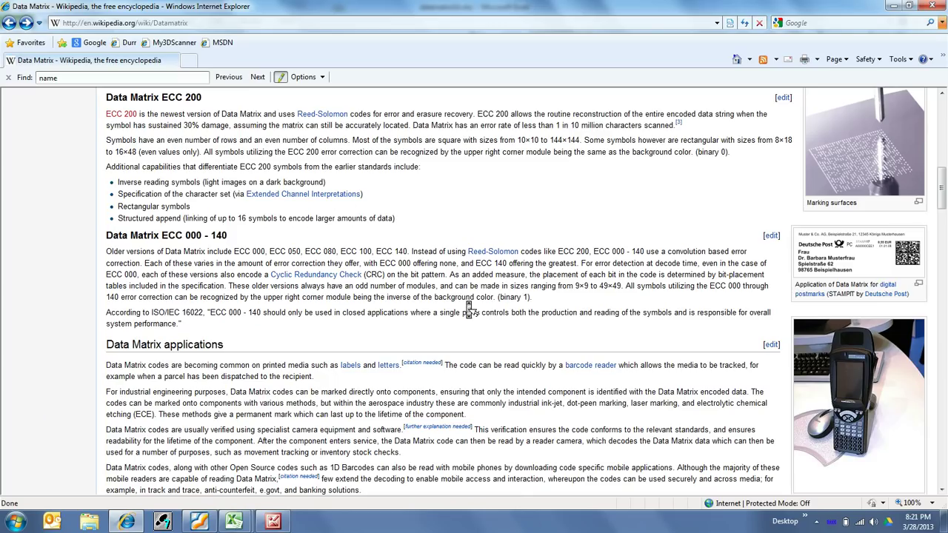
scroll(470, 310, "down", 3)
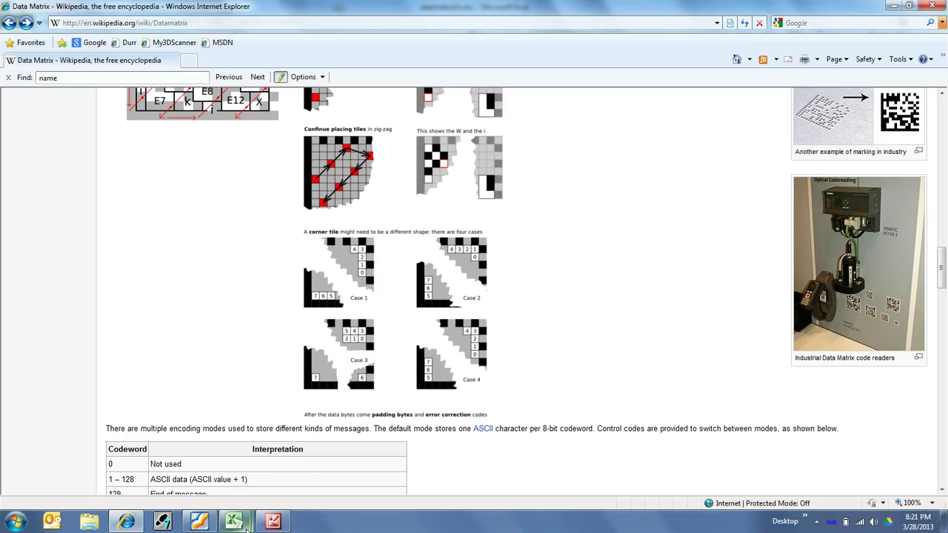
mouse_move(234, 521)
left_click(341, 471)
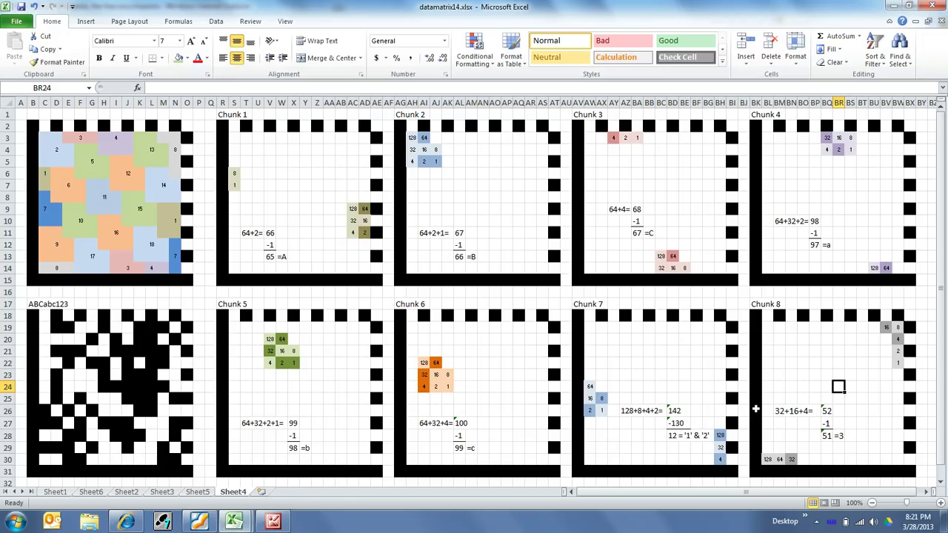
left_click(791, 459)
left_click(886, 327)
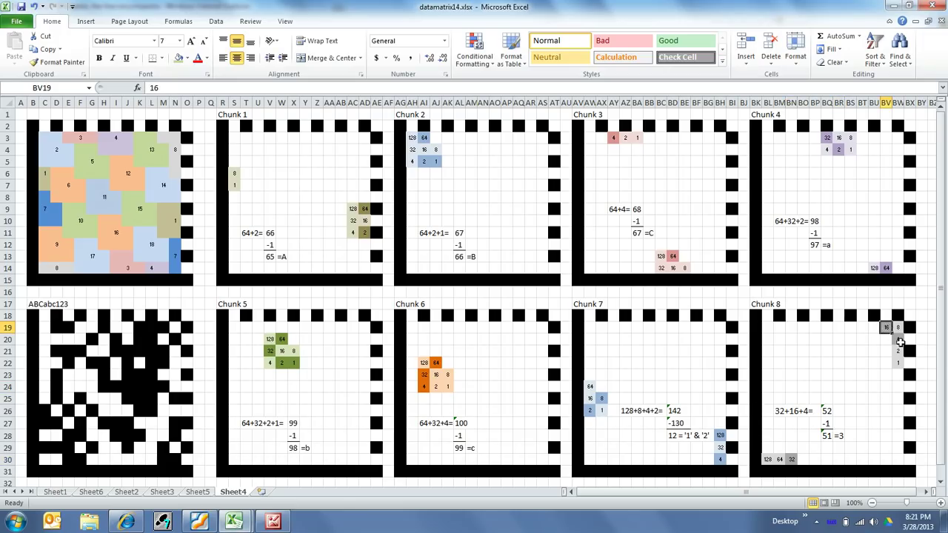
left_click(898, 339)
left_click(827, 412)
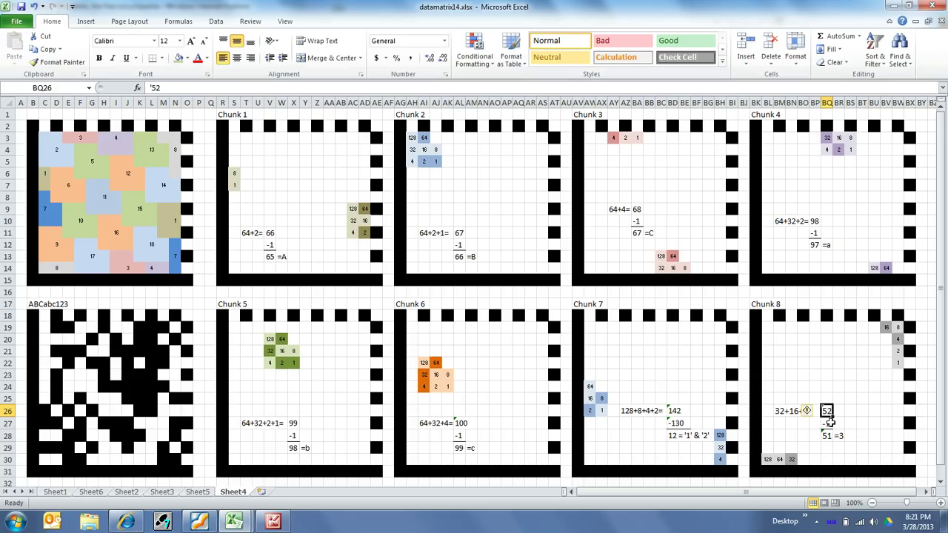
left_click(828, 423)
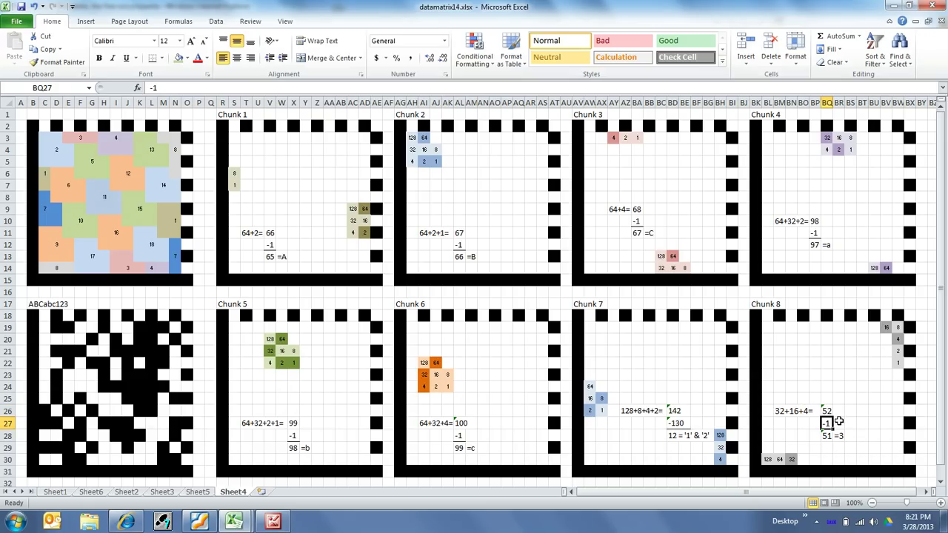
left_click(826, 436)
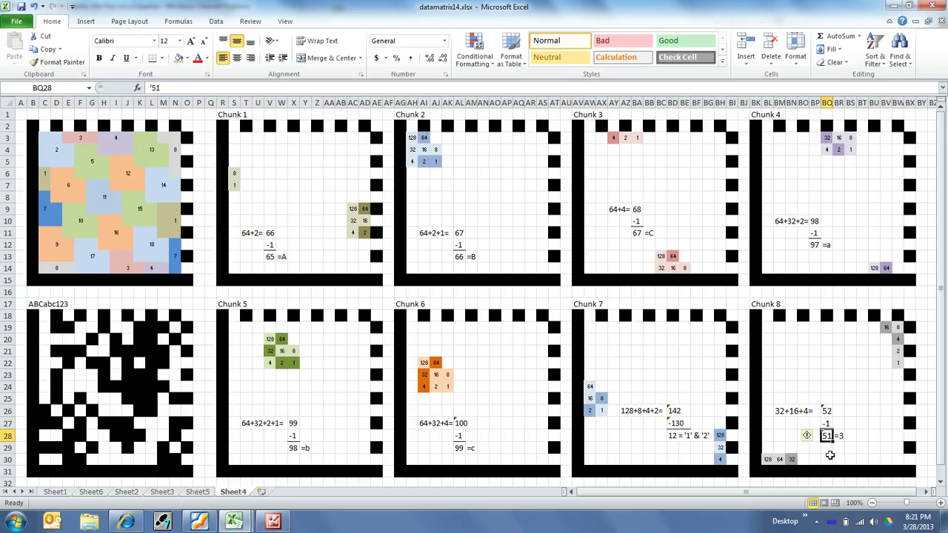
left_click(838, 436)
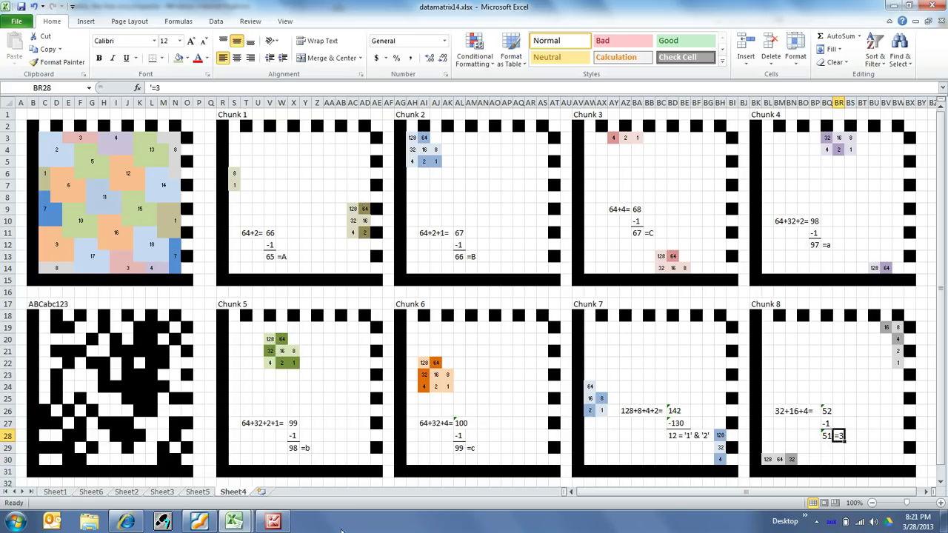
left_click(274, 523)
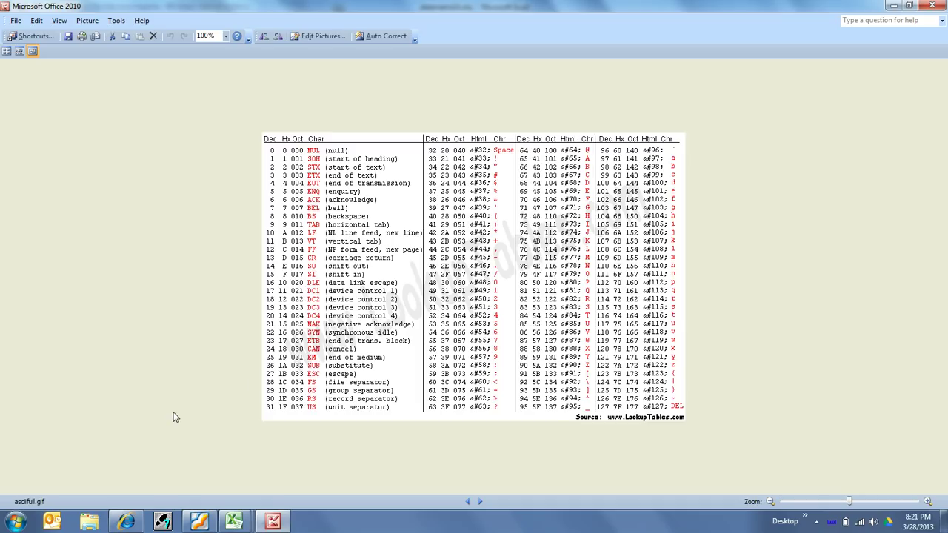
left_click(234, 522)
left_click(289, 494)
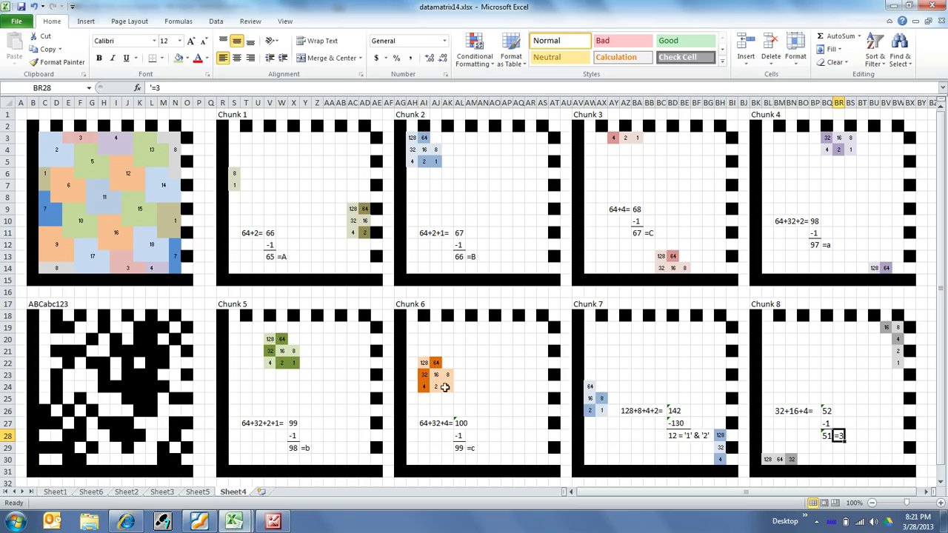
Step: Point out cells across the decoded chunks, including Chunk 8's 52 total
left_click(507, 363)
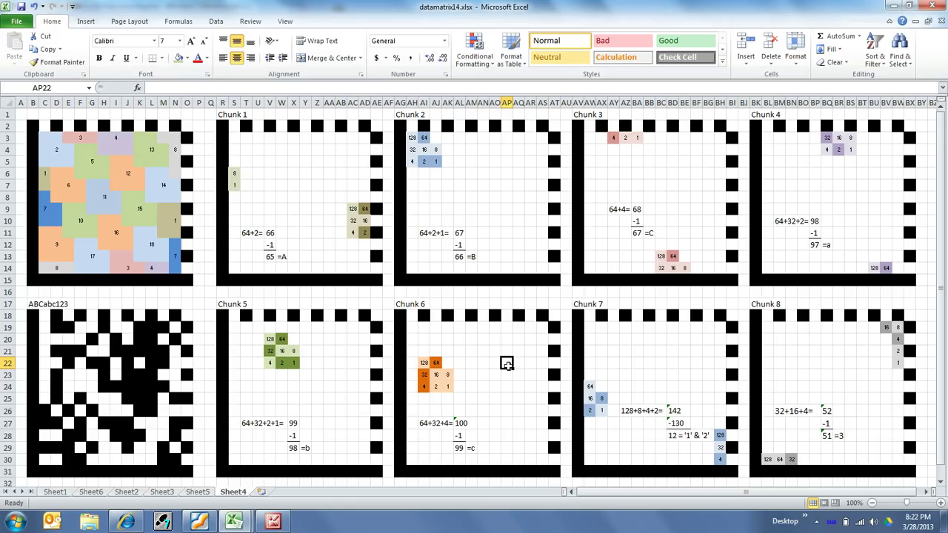
left_click(827, 412)
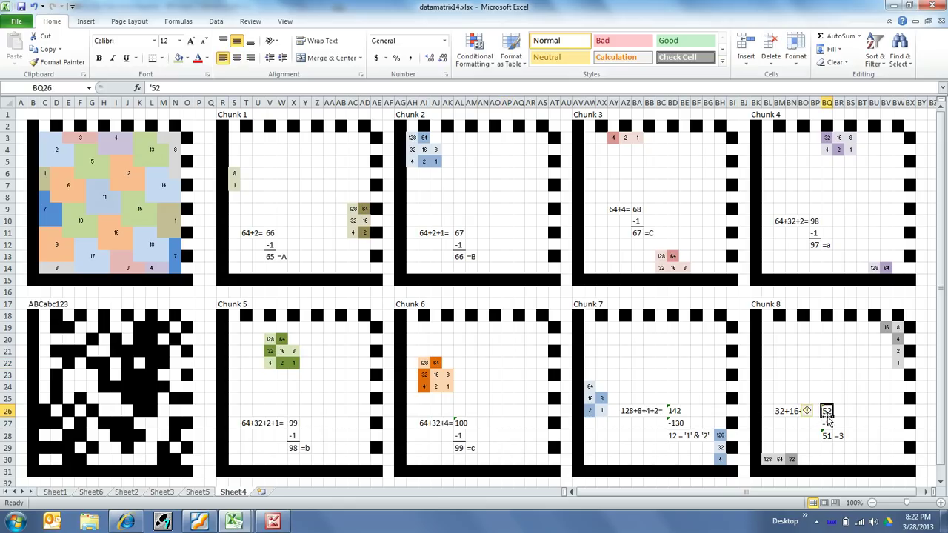
left_click(845, 377)
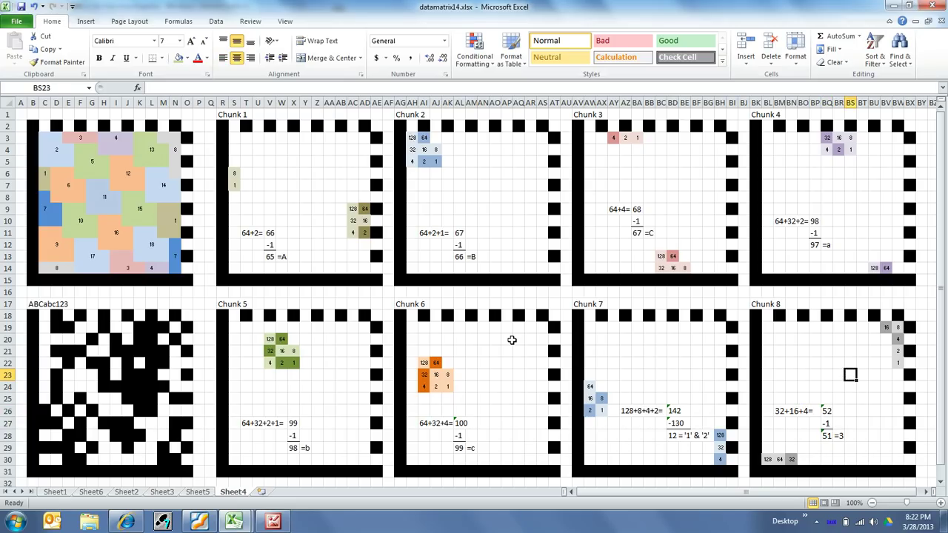
left_click(318, 269)
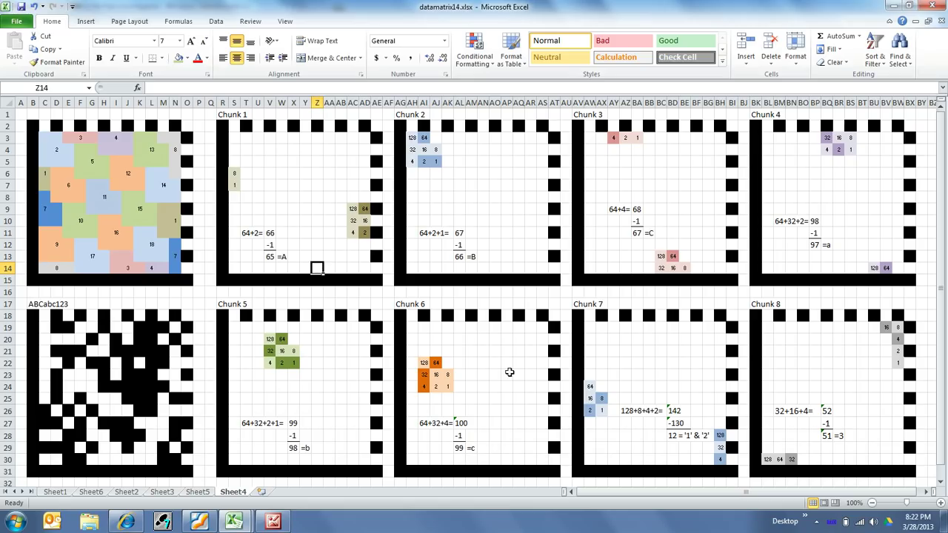
left_click(603, 365)
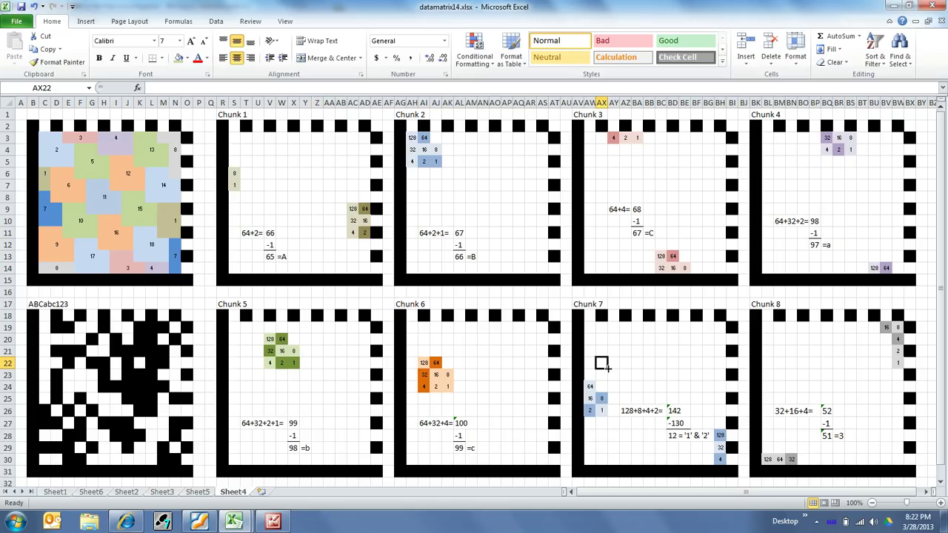
left_click(828, 401)
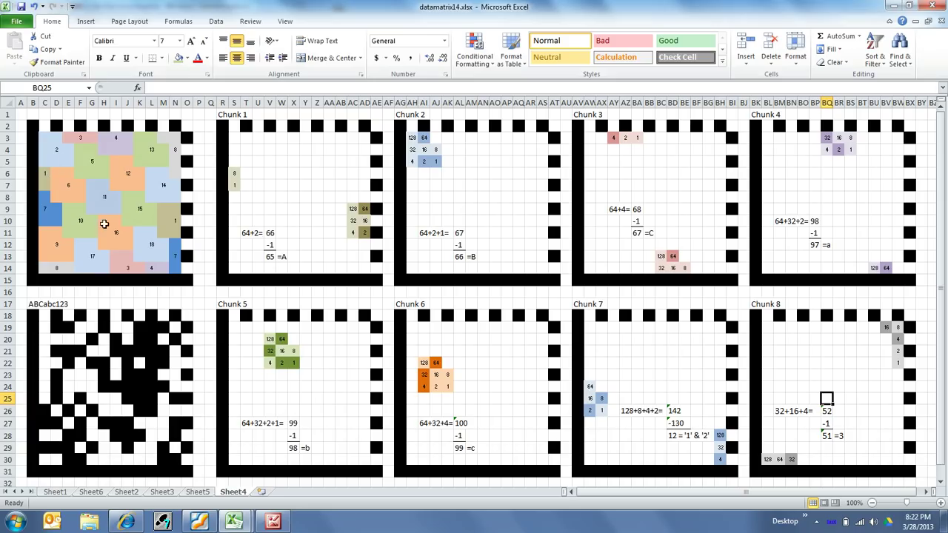
Step: Point out the colour map's numbered pieces, select then deselect C2:N14, and bring up the GS1 PDF
left_click(65, 240)
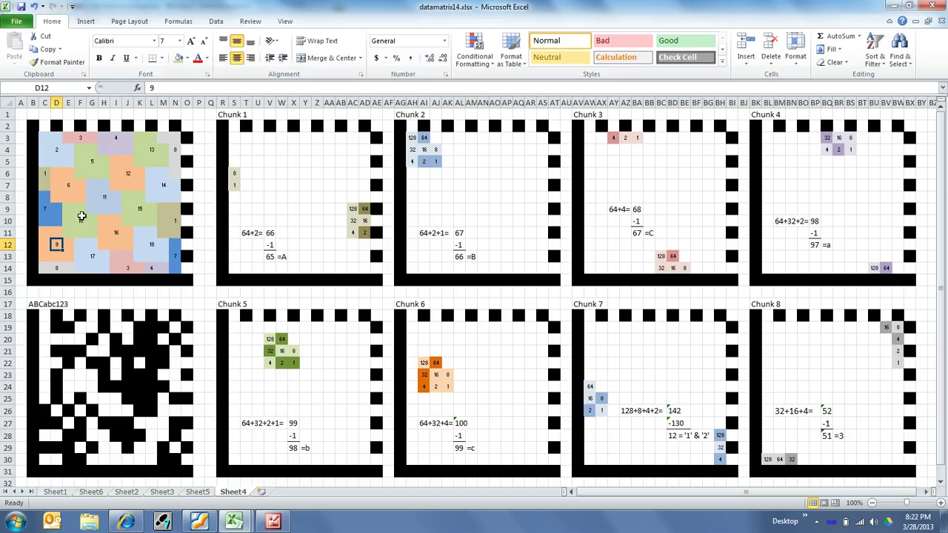
left_click(150, 232)
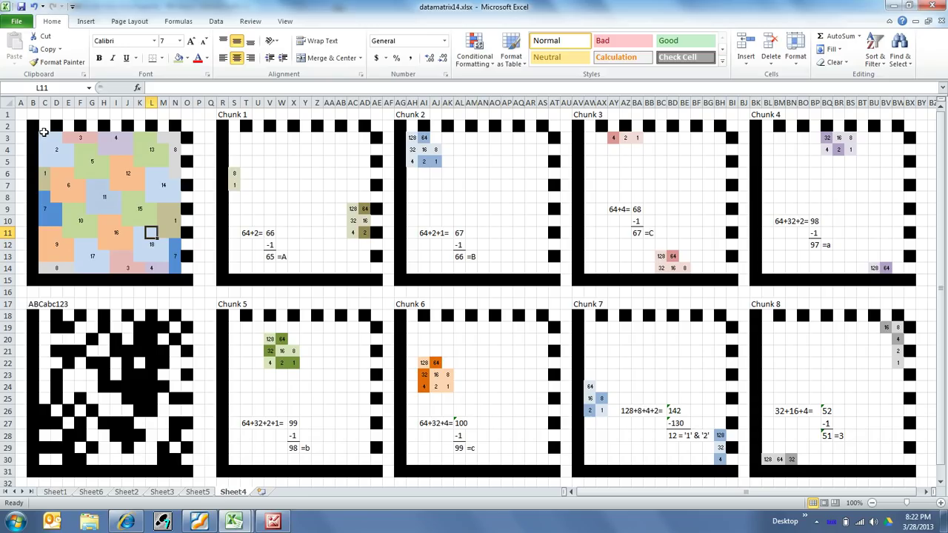
left_click_drag(36, 126, 188, 276)
left_click(211, 268)
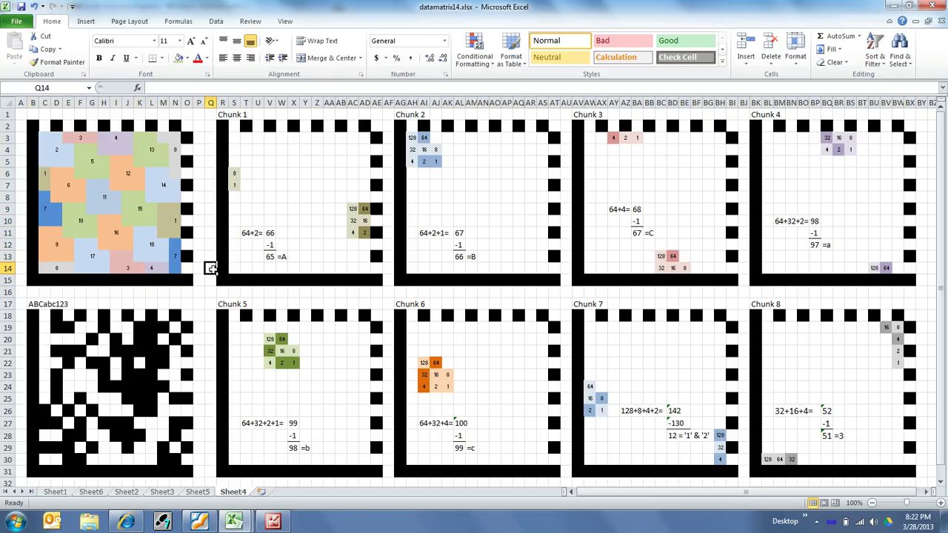
left_click(199, 522)
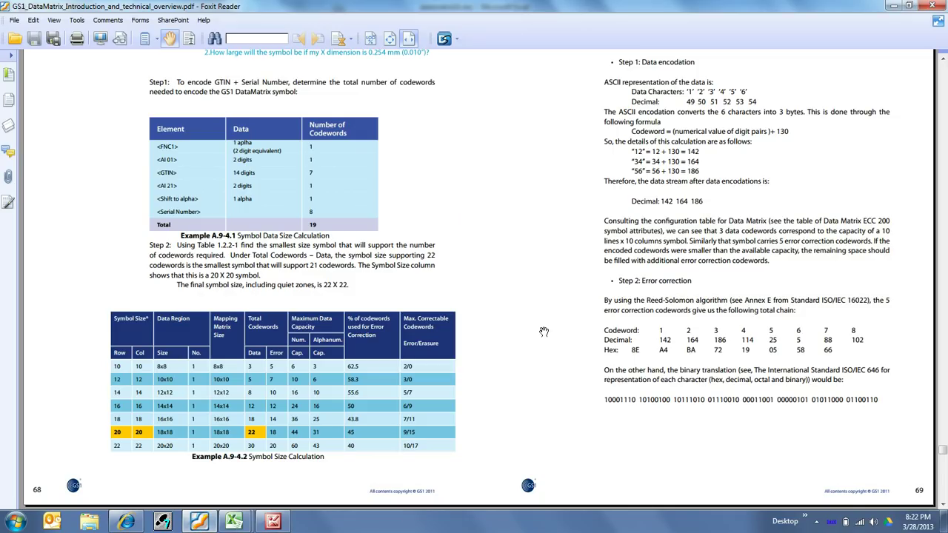
Step: Scroll the GS1 PDF to page 68's Example A.9-4.2 symbol size table
scroll(544, 332, "down", 5)
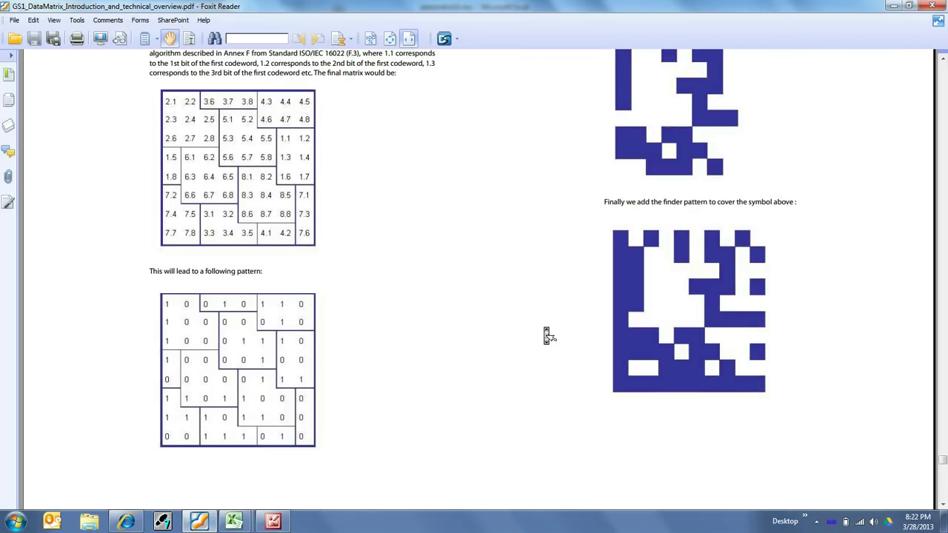
scroll(548, 336, "up", 5)
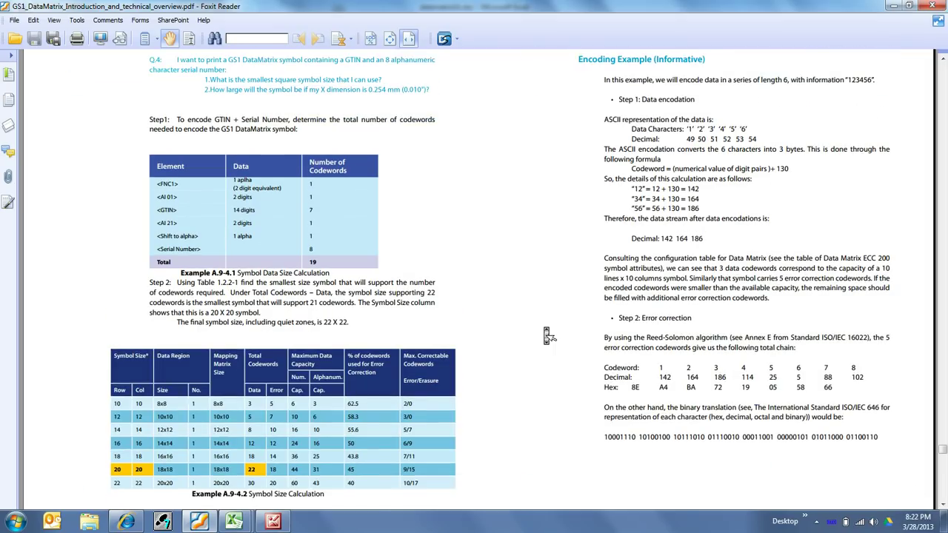
scroll(548, 335, "down", 2)
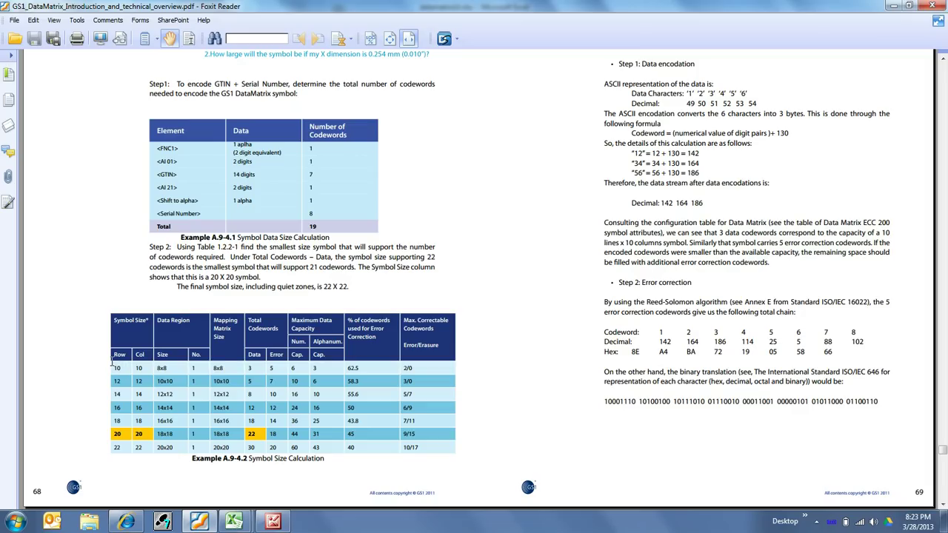
scroll(113, 367, "up", 2)
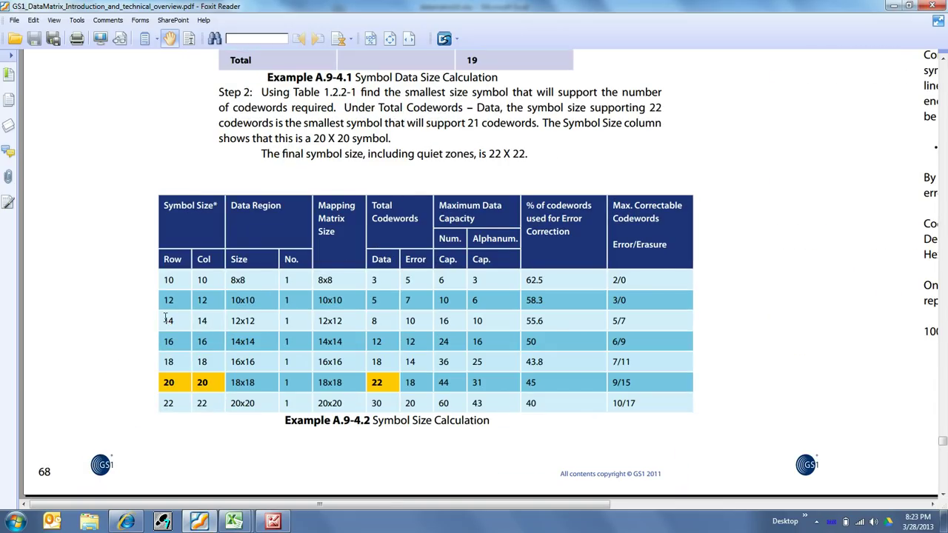
left_click_drag(166, 318, 716, 323)
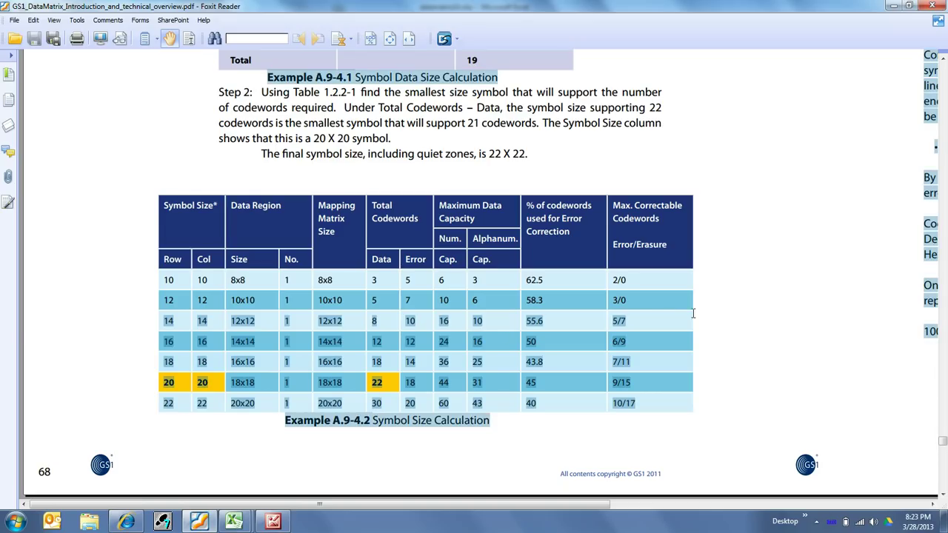
left_click_drag(630, 317, 625, 325)
left_click(360, 318)
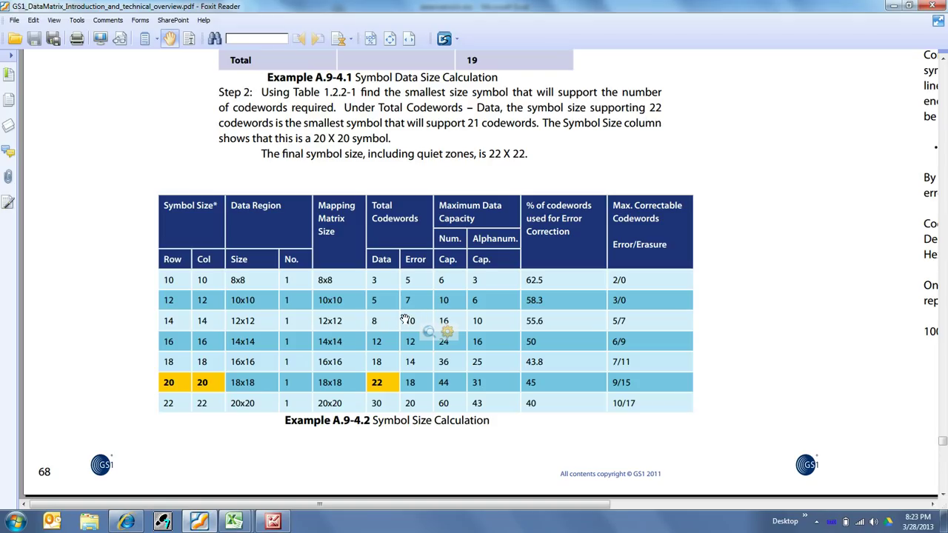
left_click_drag(448, 316, 440, 322)
left_click(449, 321)
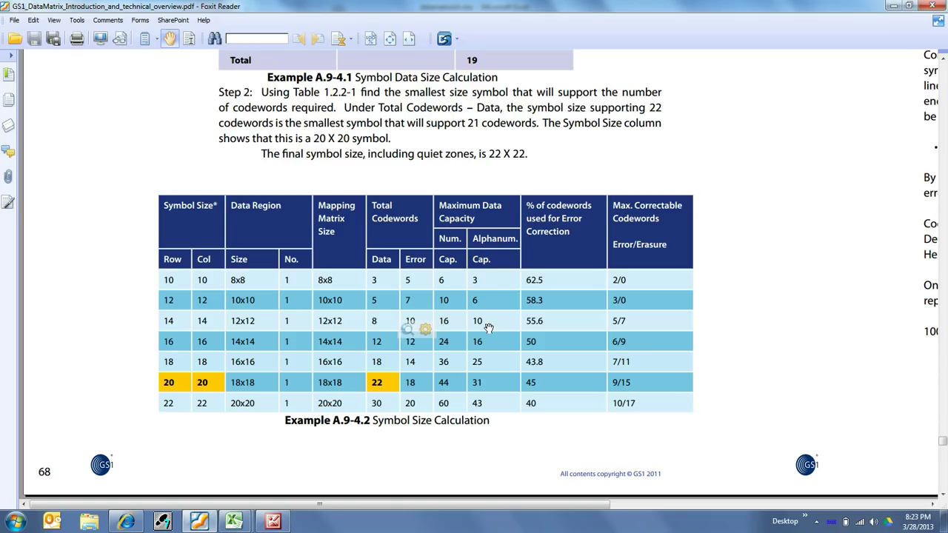
left_click_drag(482, 320, 473, 319)
left_click(482, 322)
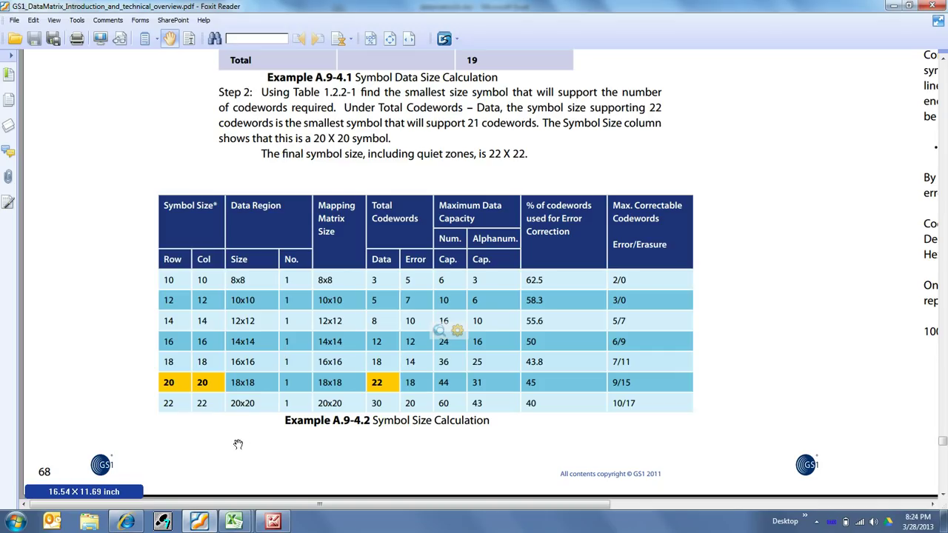
Step: Bring up the Wikipedia Data Matrix article and scroll to its codeword interpretation table
left_click(127, 522)
scroll(356, 296, "down", 10)
scroll(353, 354, "down", 11)
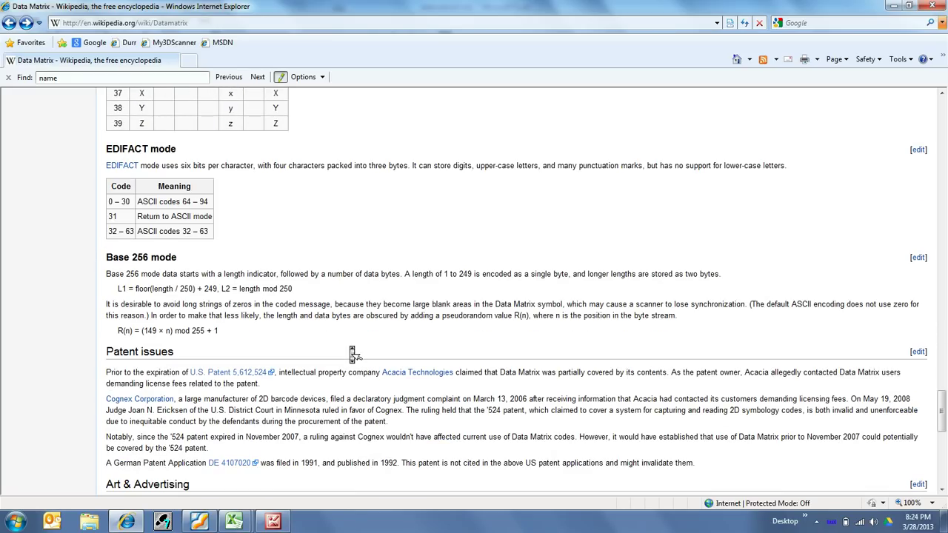
scroll(354, 354, "up", 15)
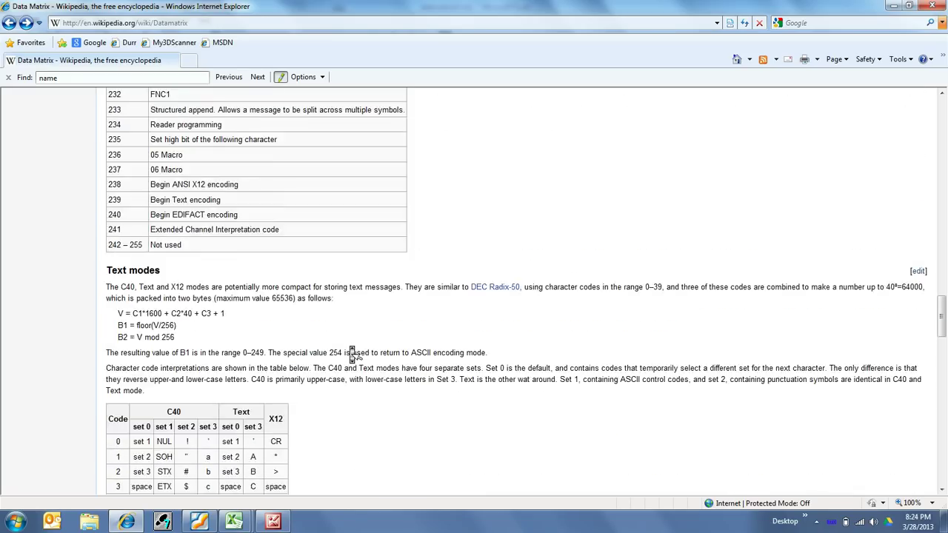
scroll(354, 354, "up", 15)
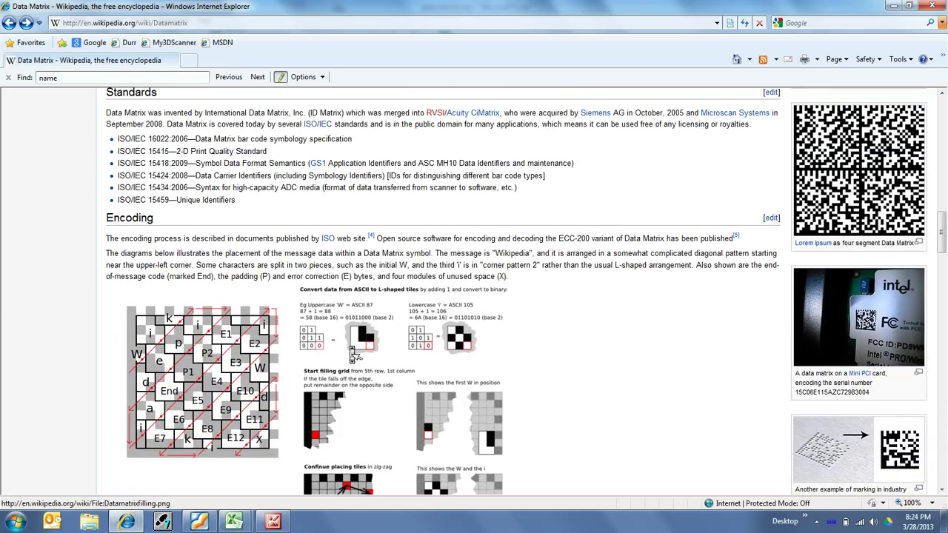
scroll(353, 354, "down", 10)
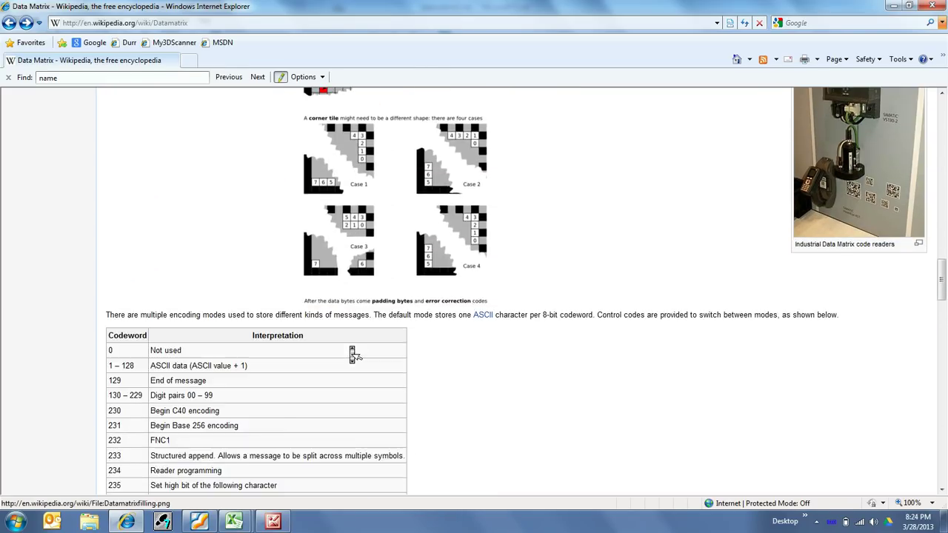
scroll(353, 353, "down", 2)
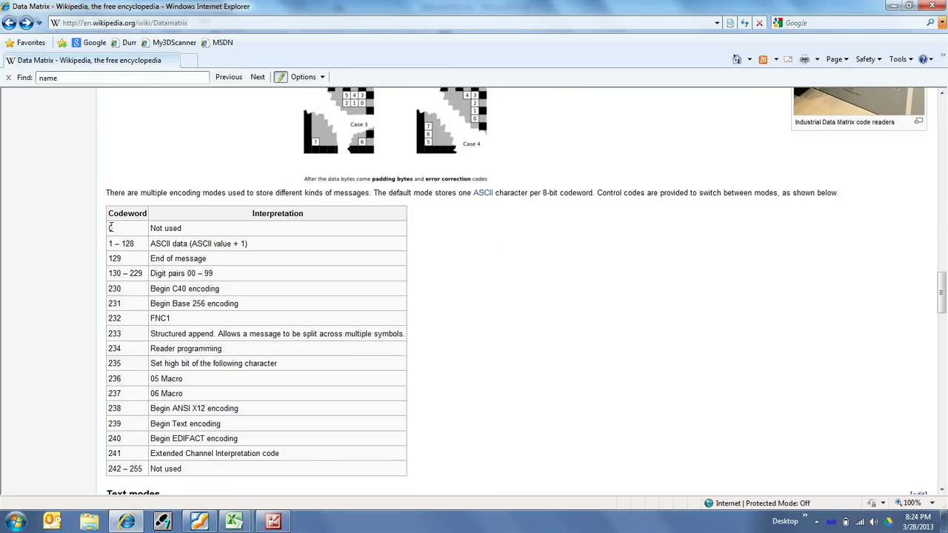
Step: Highlight the 1–128 ASCII data and 230–241 codeword rows, then scroll back up to the contents
left_click_drag(109, 245, 213, 277)
left_click(143, 246)
left_click(224, 264)
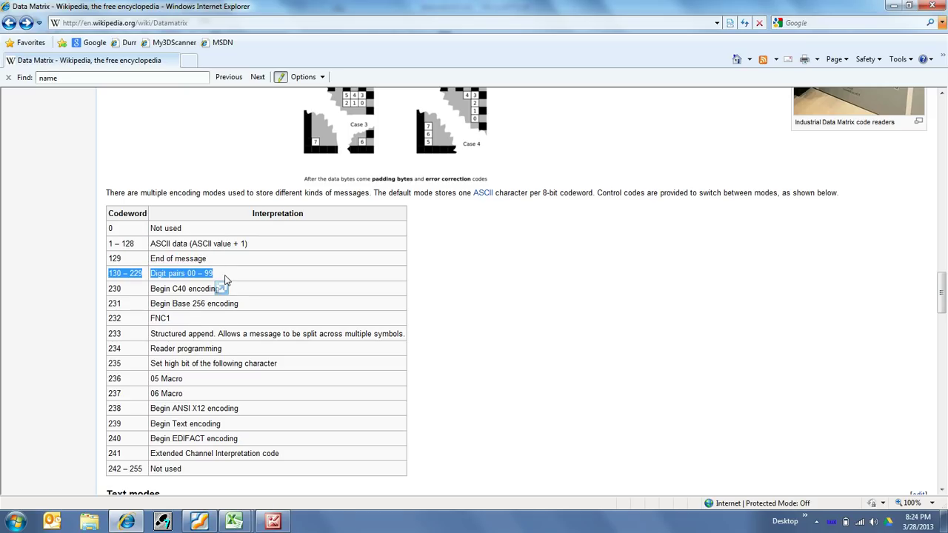
left_click(226, 280)
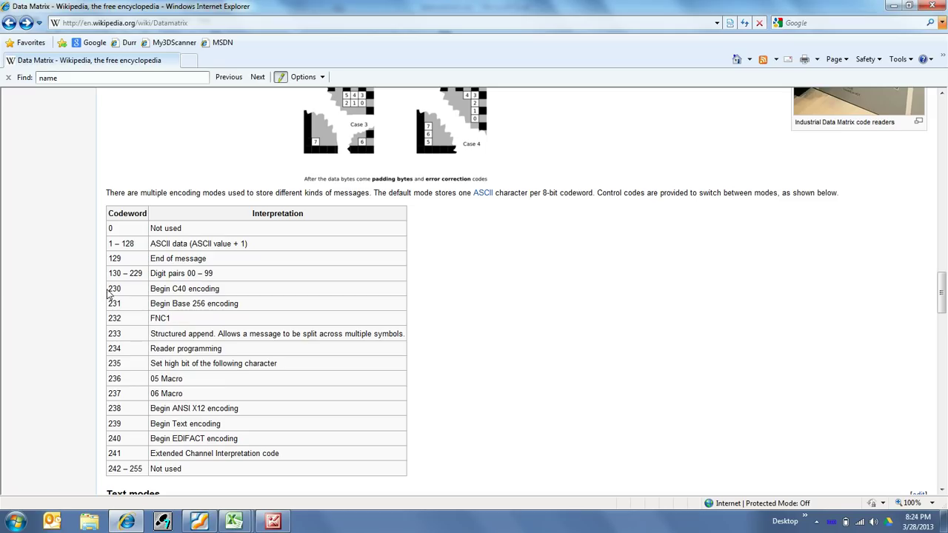
left_click_drag(112, 296, 284, 455)
left_click(286, 456)
scroll(505, 382, "down", 5)
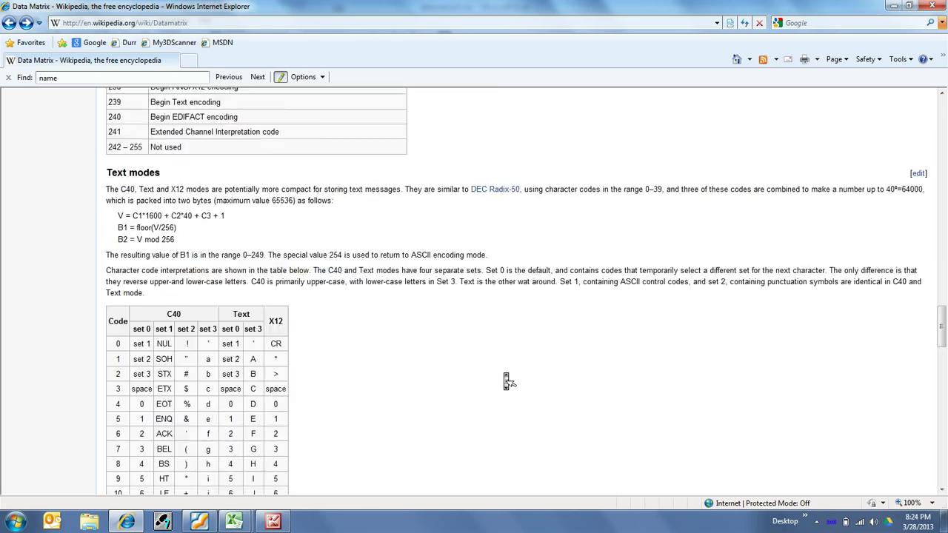
scroll(510, 408, "down", 10)
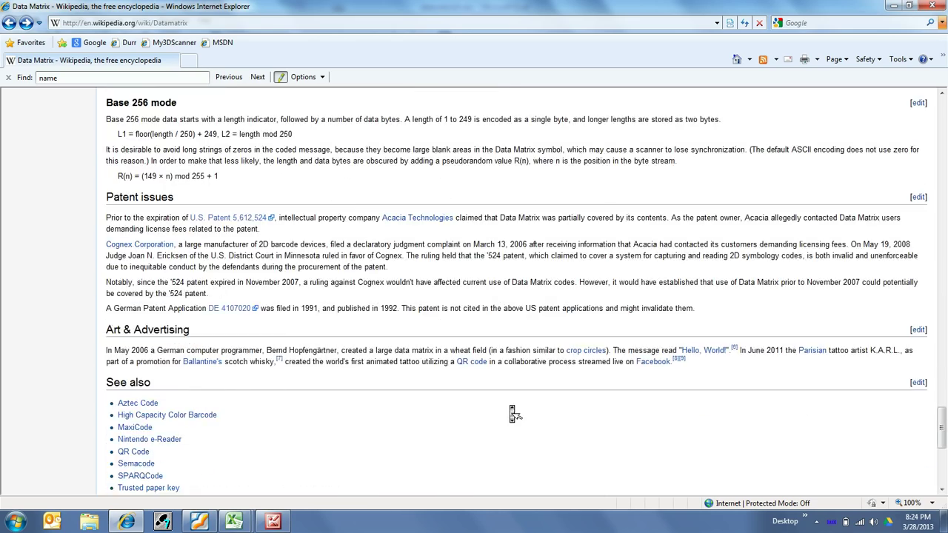
scroll(515, 413, "up", 15)
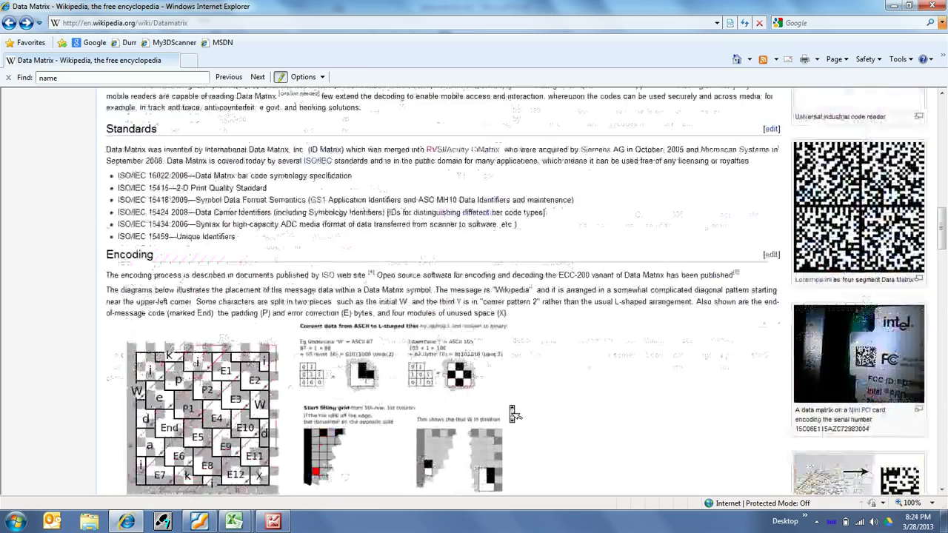
scroll(514, 414, "up", 10)
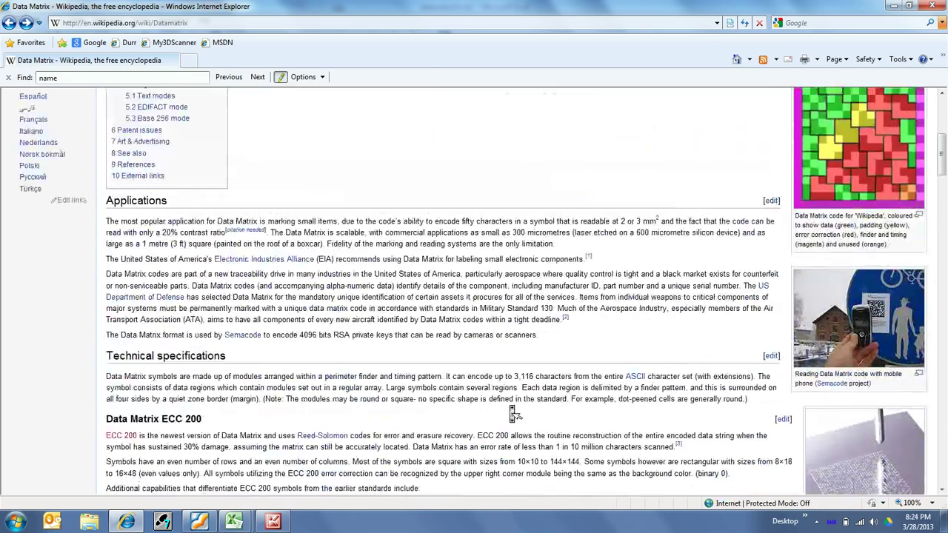
scroll(515, 415, "up", 5)
scroll(510, 410, "down", 3)
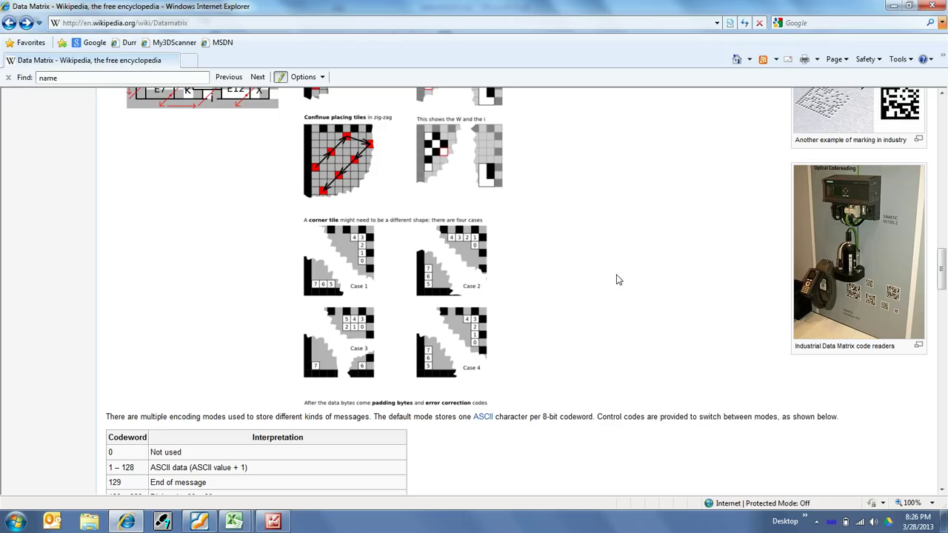
scroll(619, 281, "up", 2)
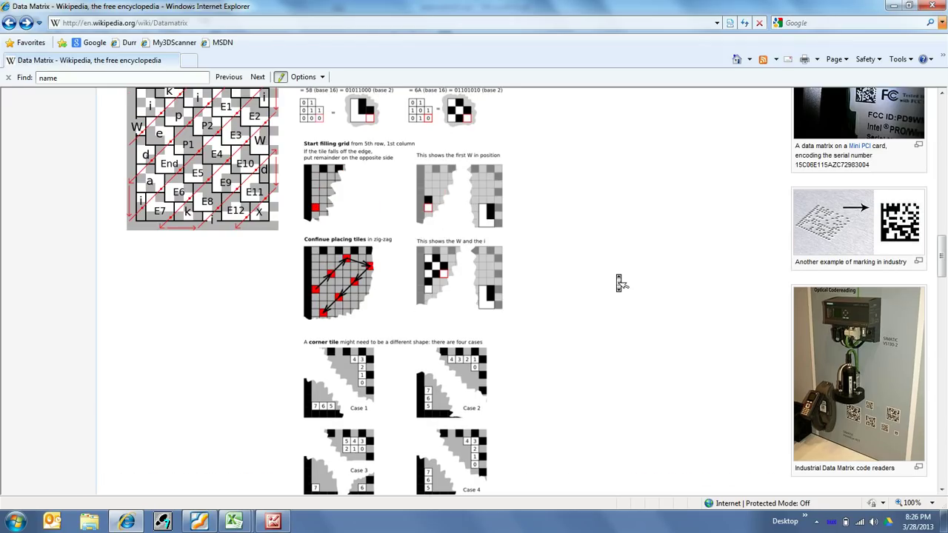
scroll(620, 283, "up", 1)
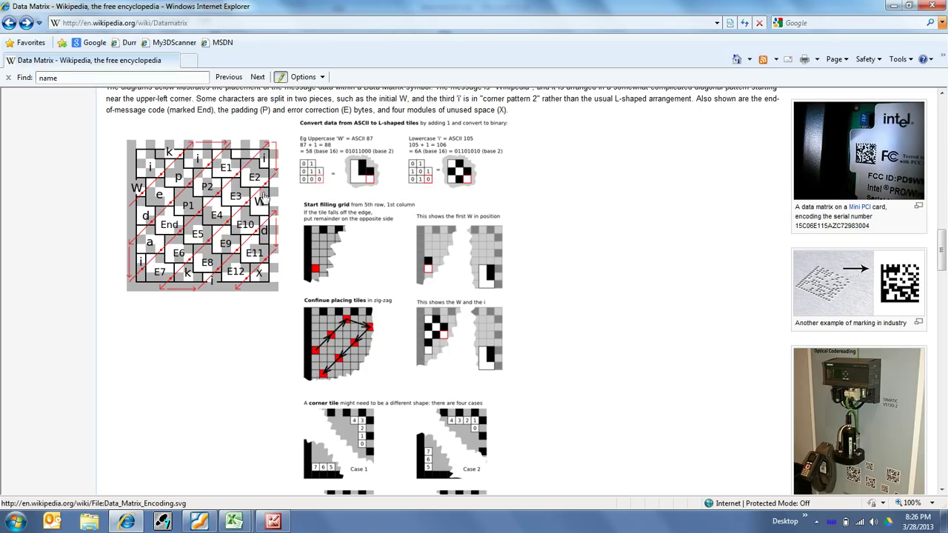
middle_click(612, 290)
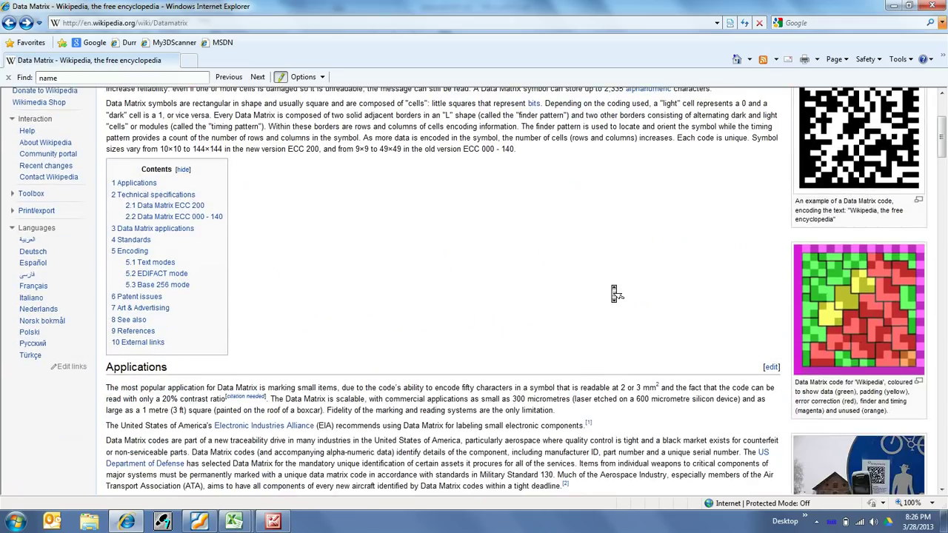
scroll(614, 292, "down", 3)
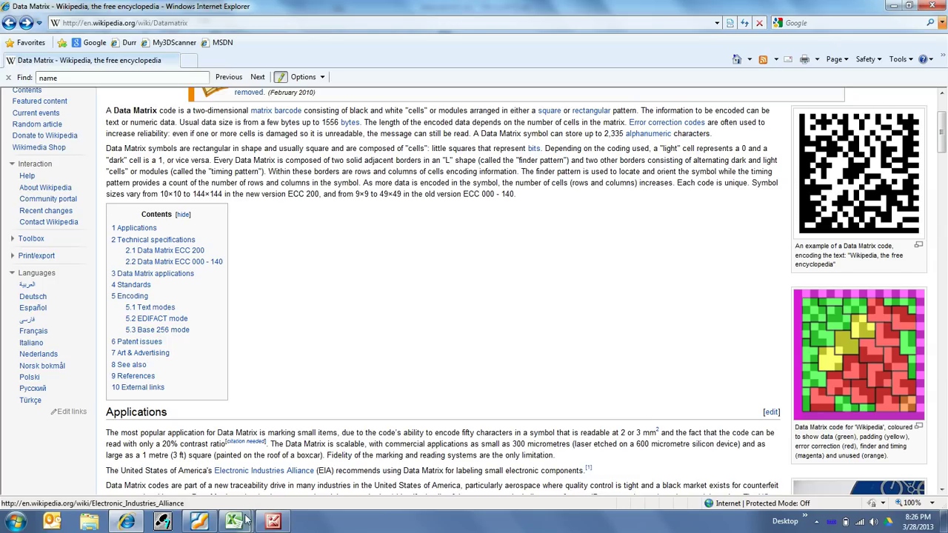
Step: Bring datamatrix14.xlsx back to the front on Sheet4 with the eight decoded chunks
mouse_move(234, 520)
left_click(323, 469)
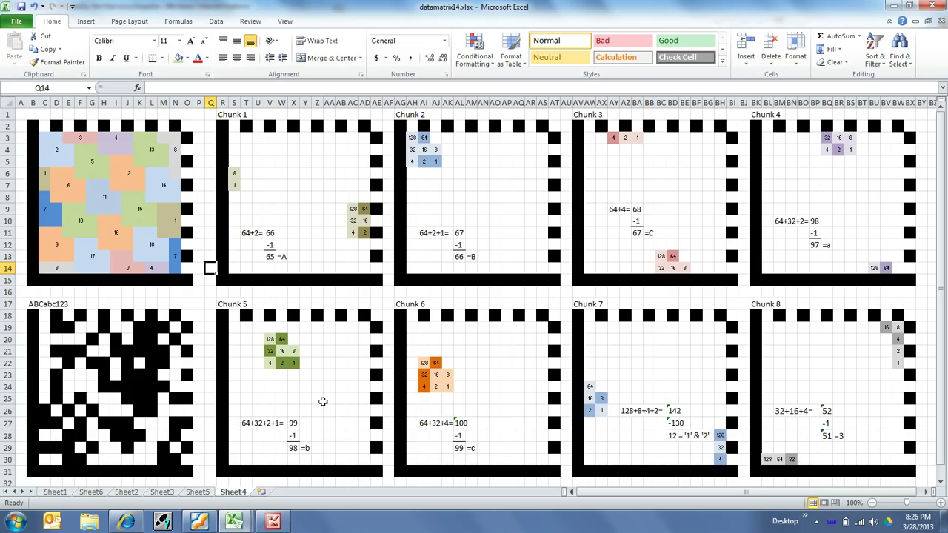